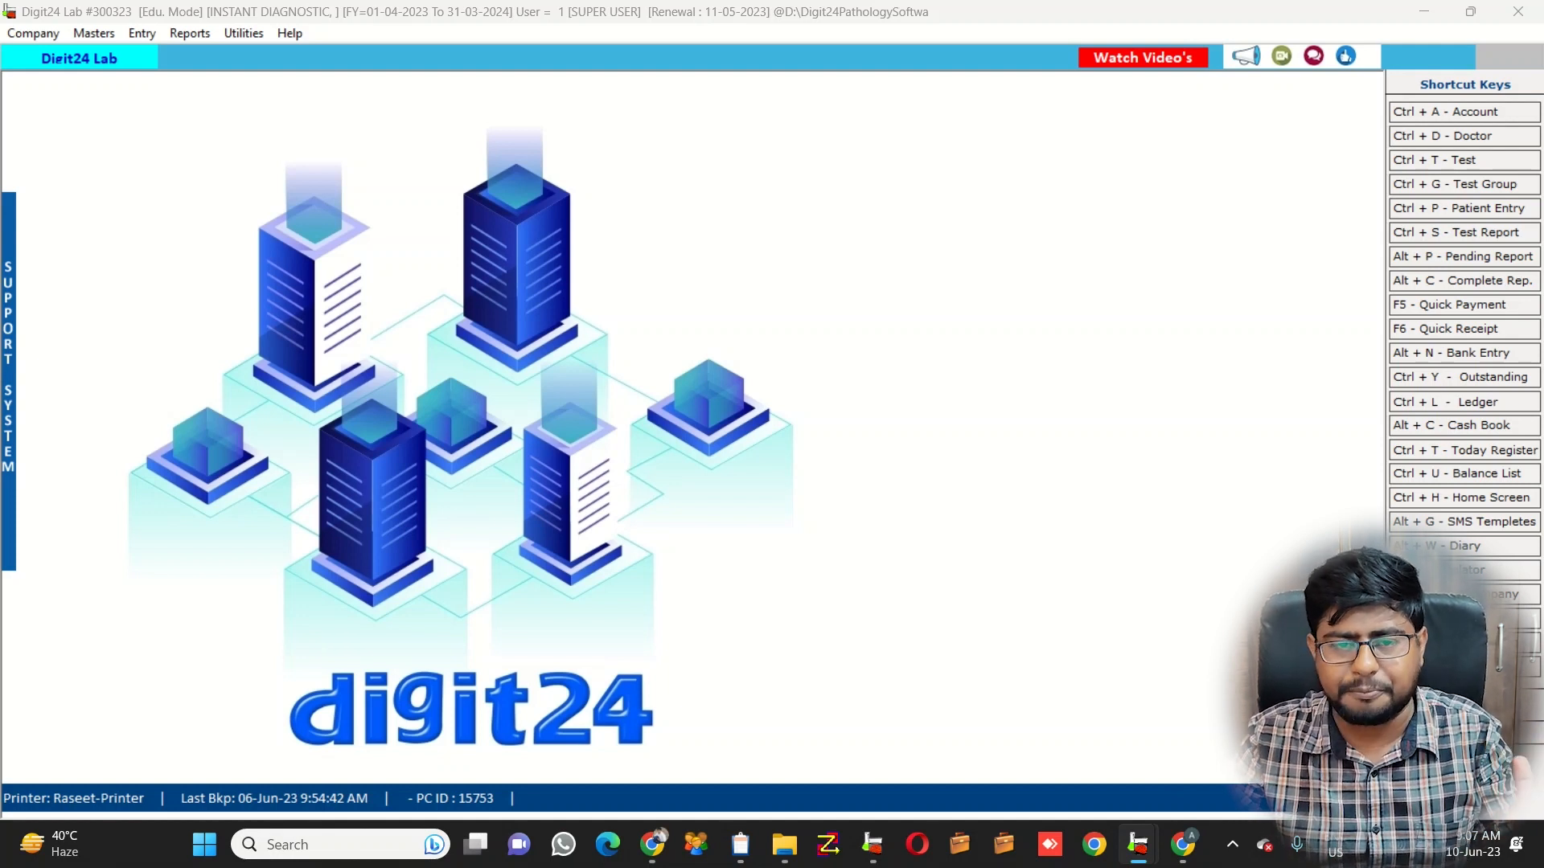
Start a new doctor record with the doctor's name, MBBS degree and first address line
key("ctrl+d")
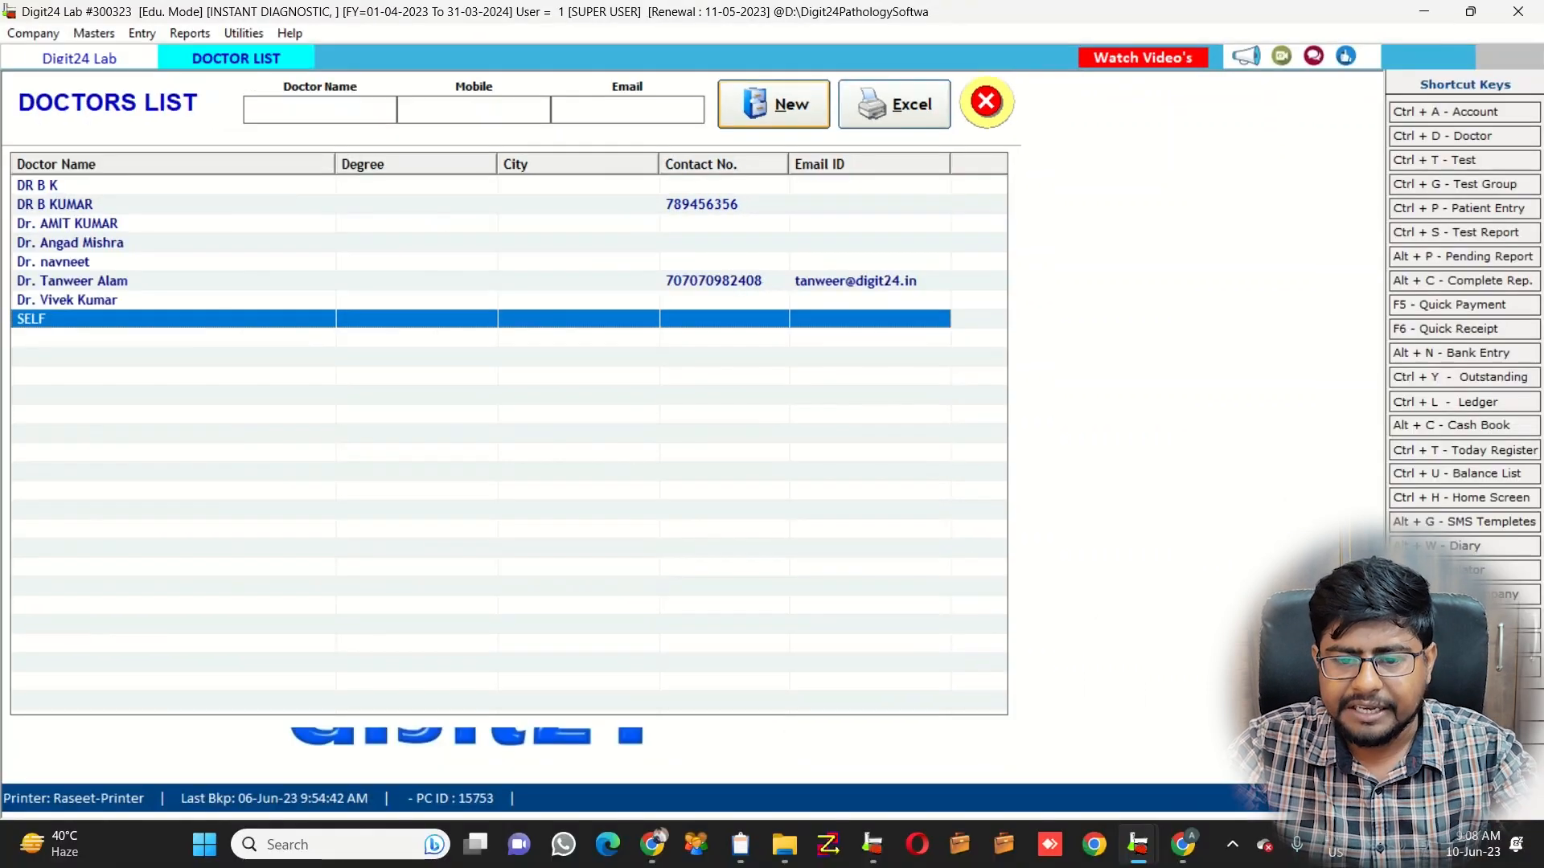
left_click(774, 105)
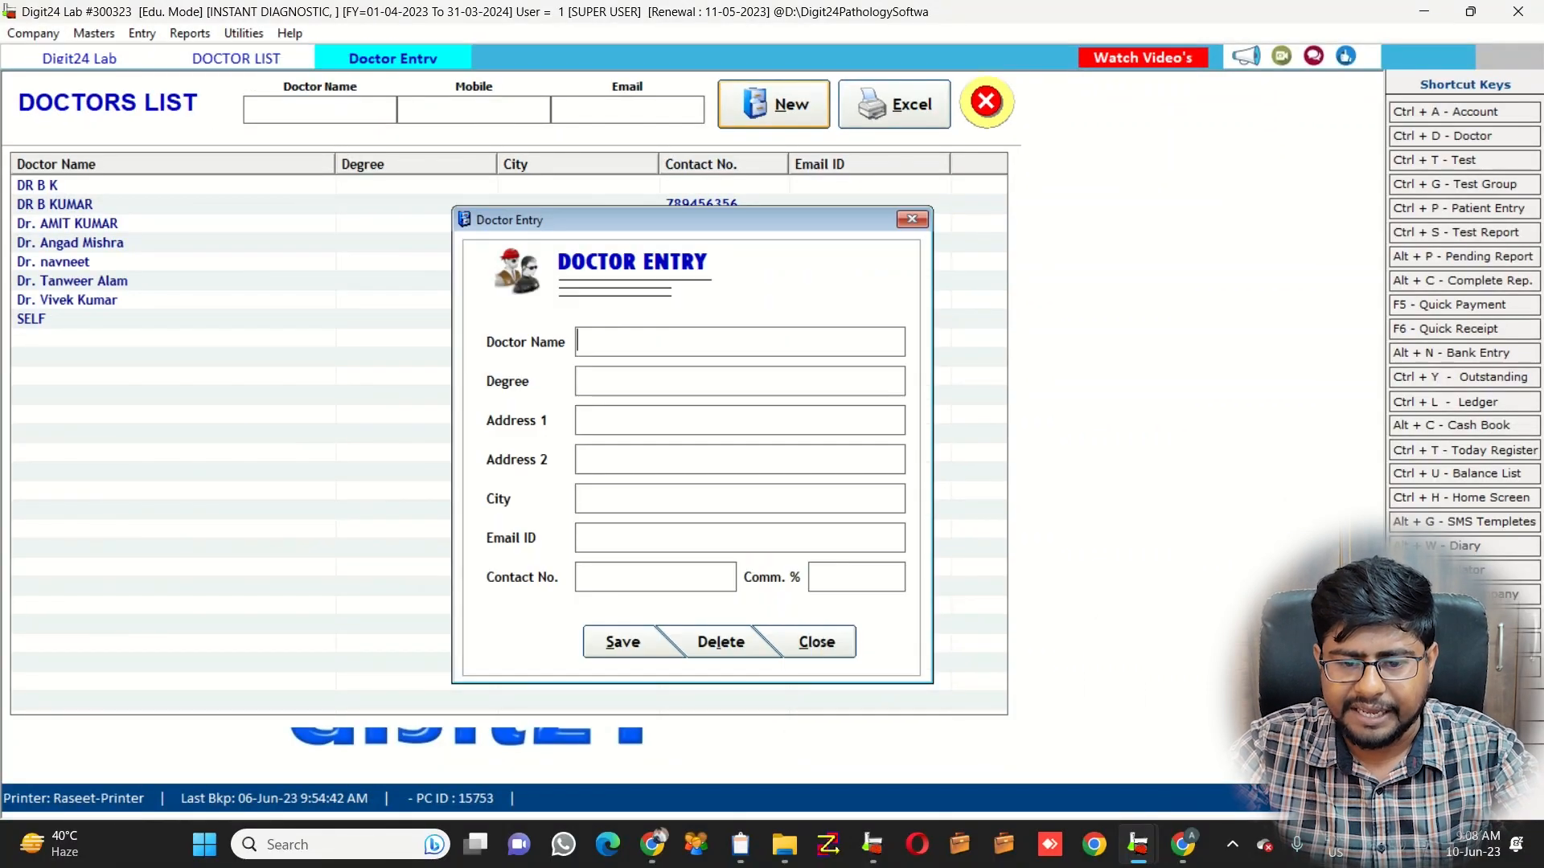
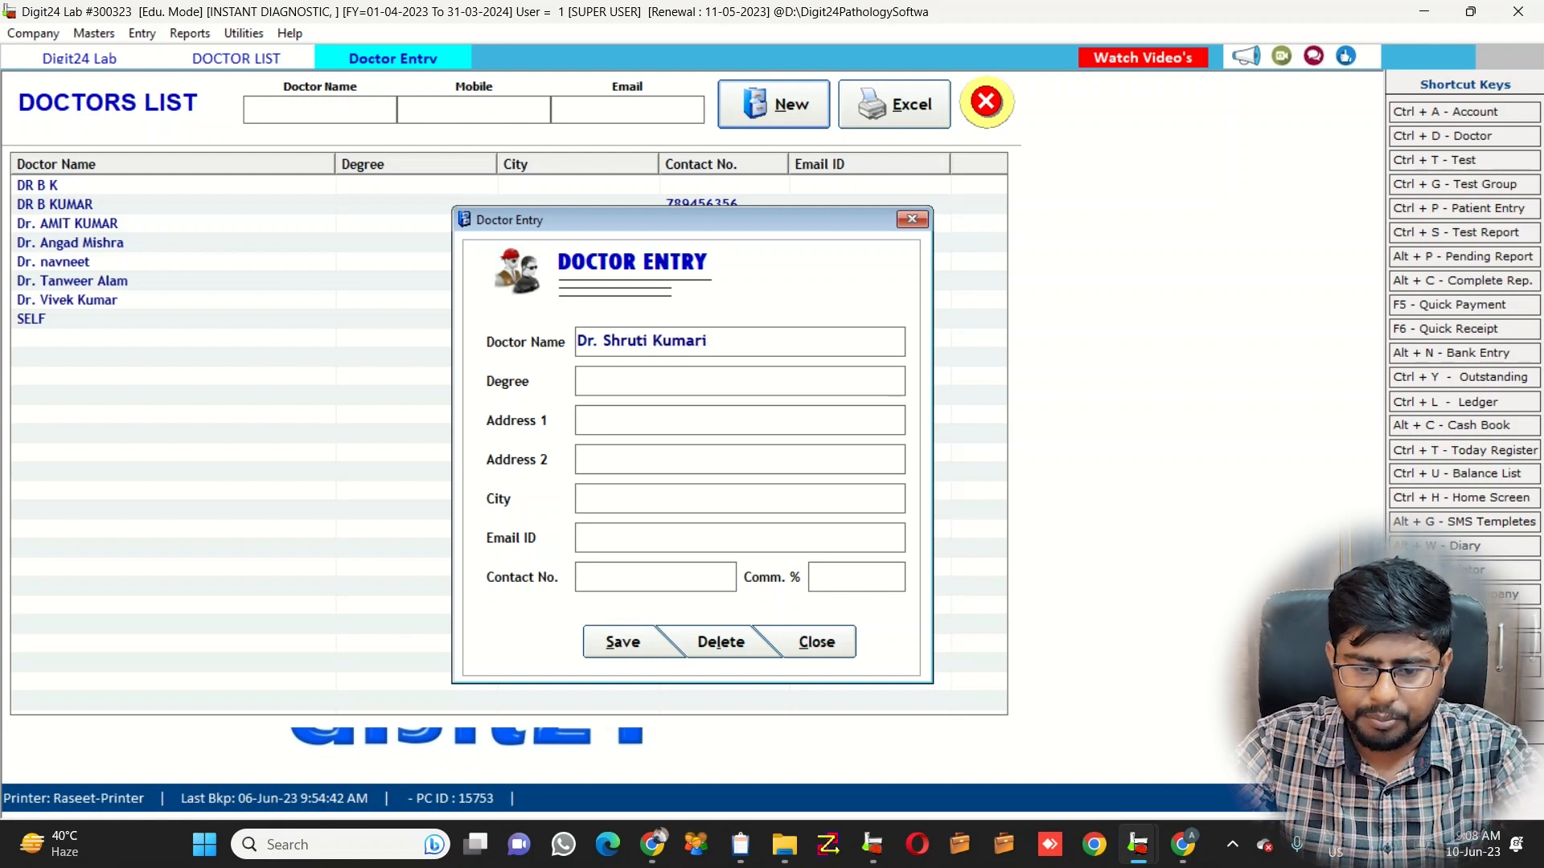
type("MBBS")
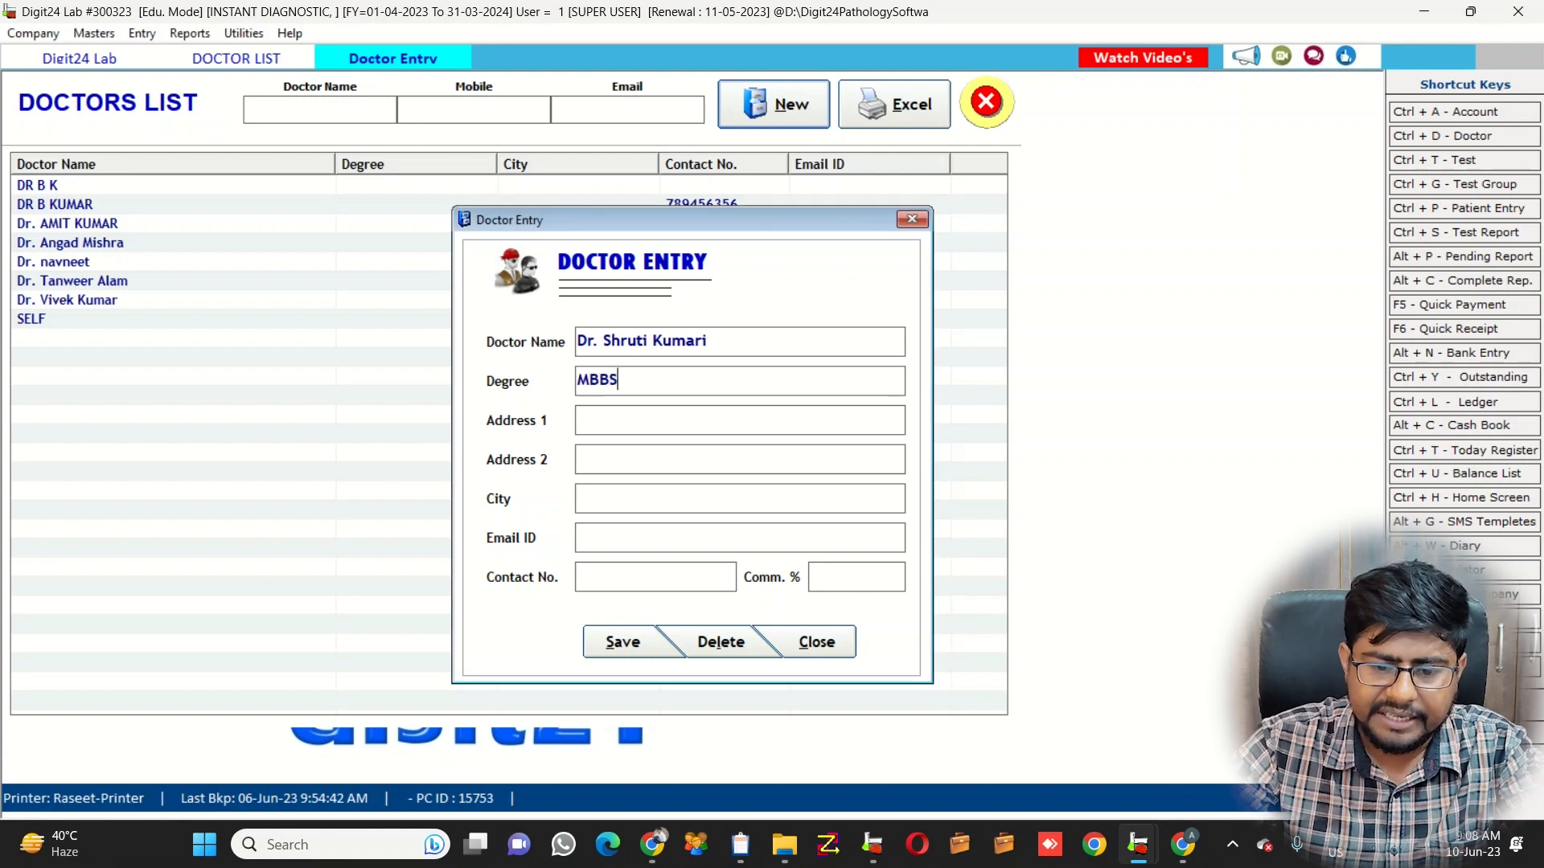
key("Return")
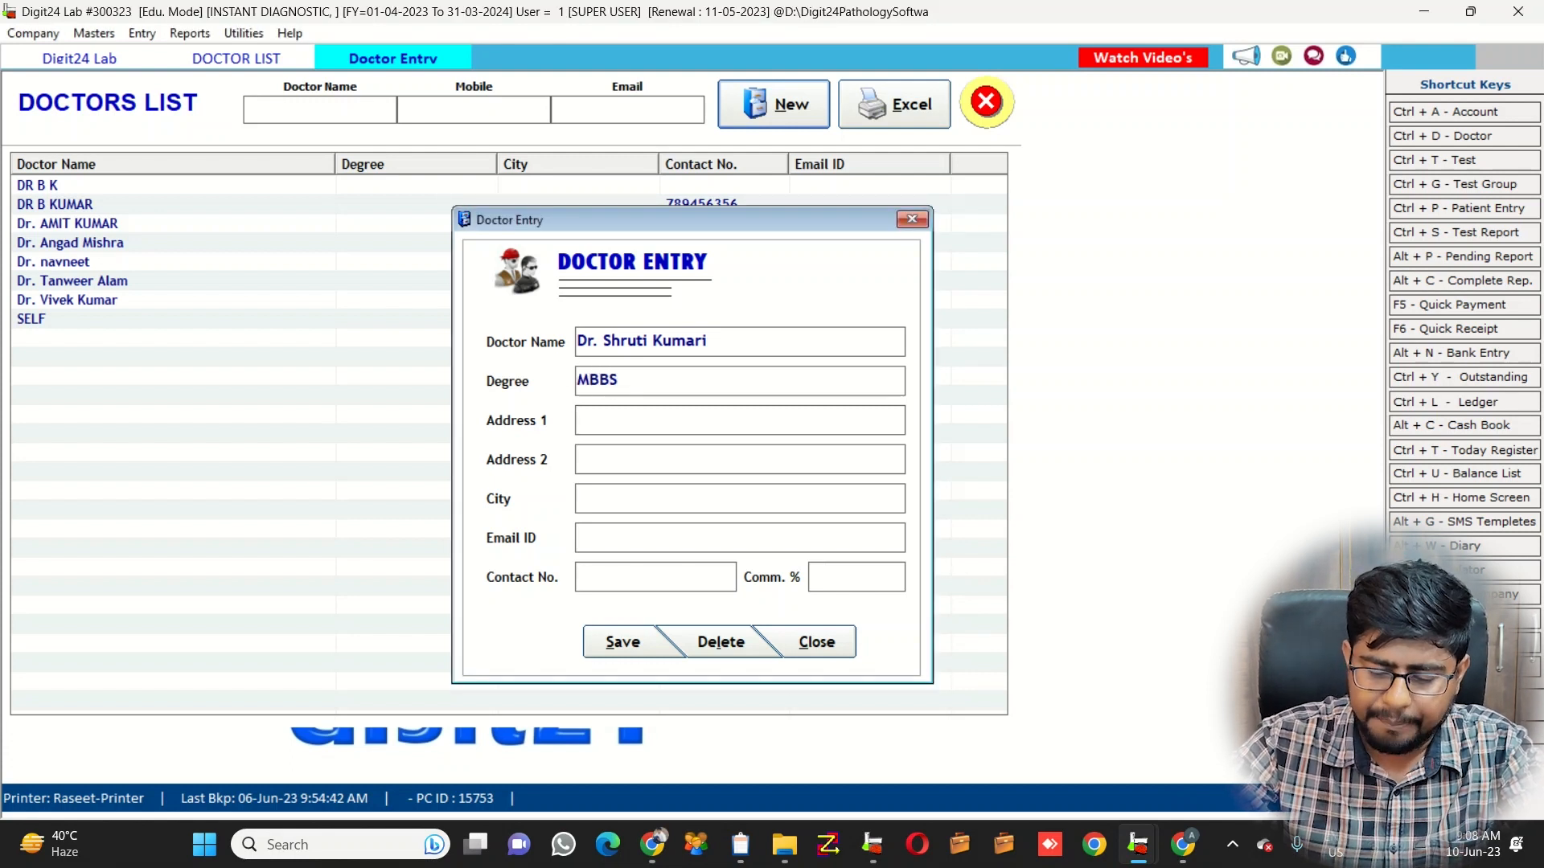
type("kANK")
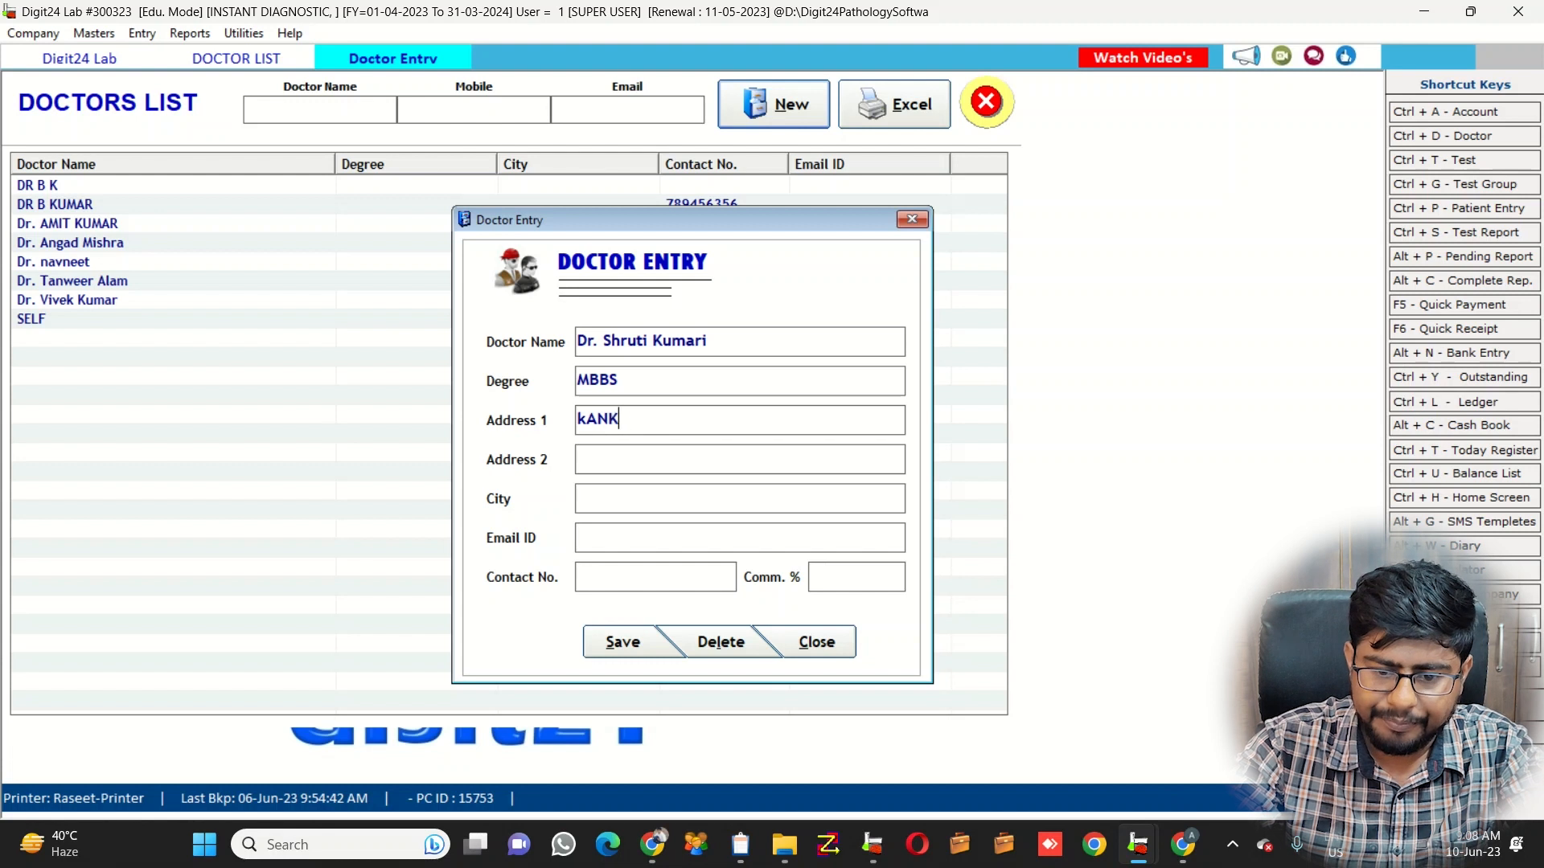
key("BackSpace")
key("BackSpace")
key("BackSpace")
key("BackSpace")
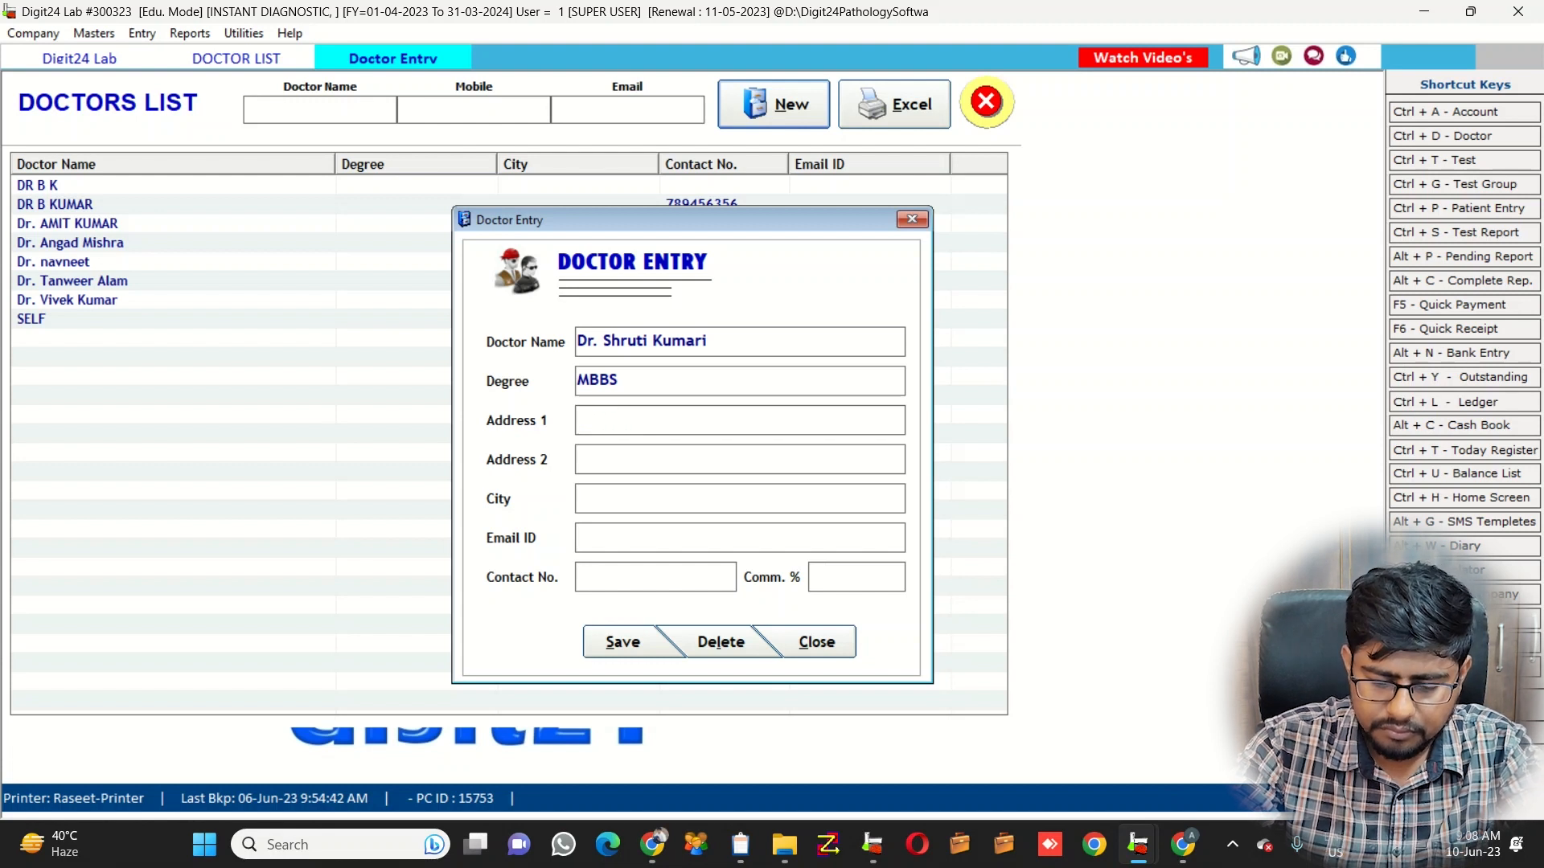
type("Kan")
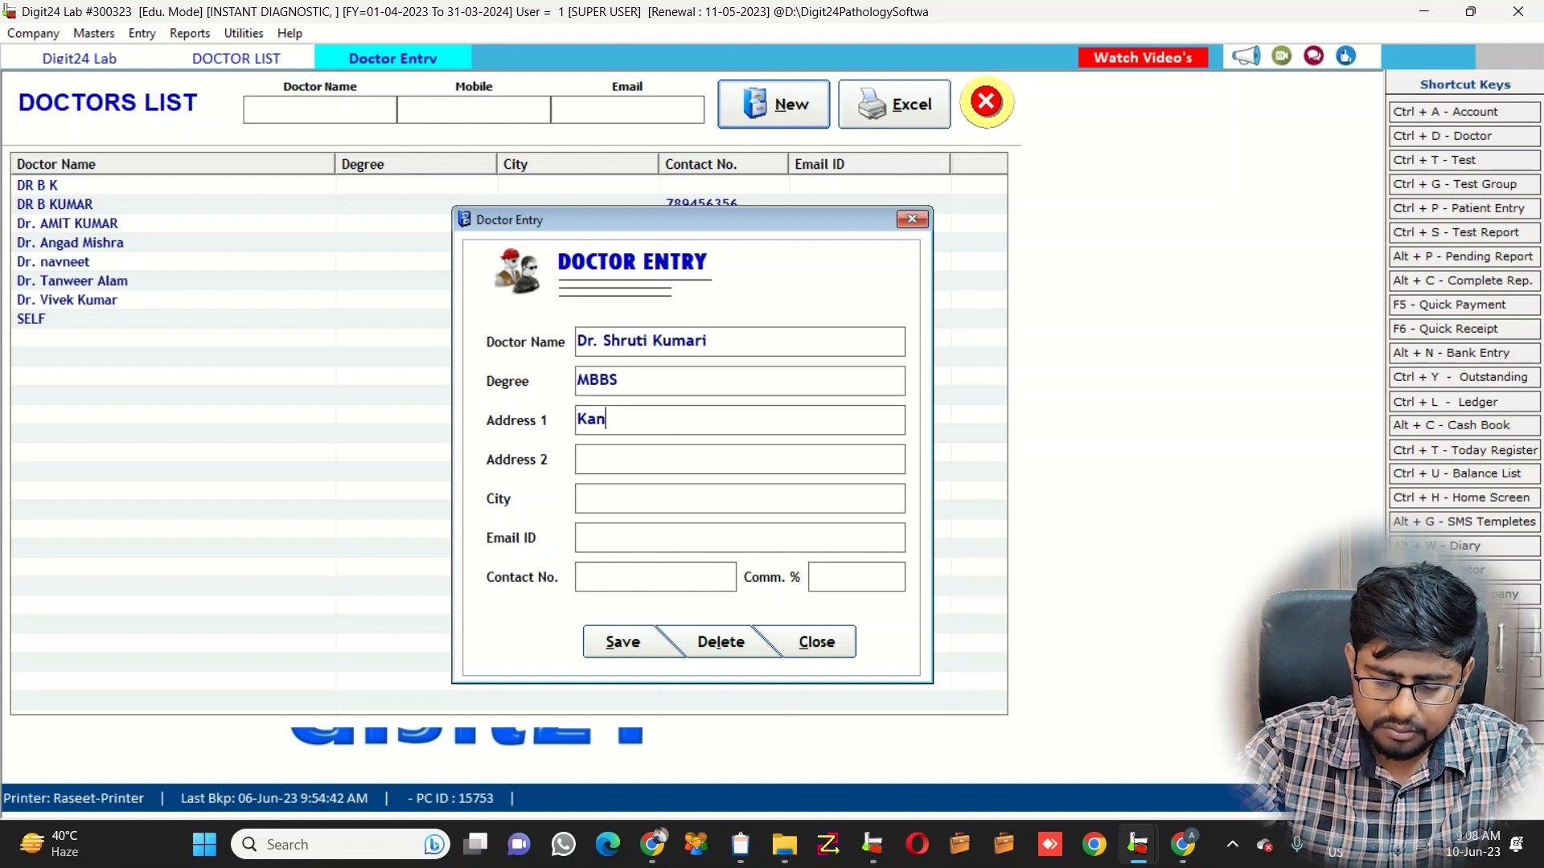
type("karbagh")
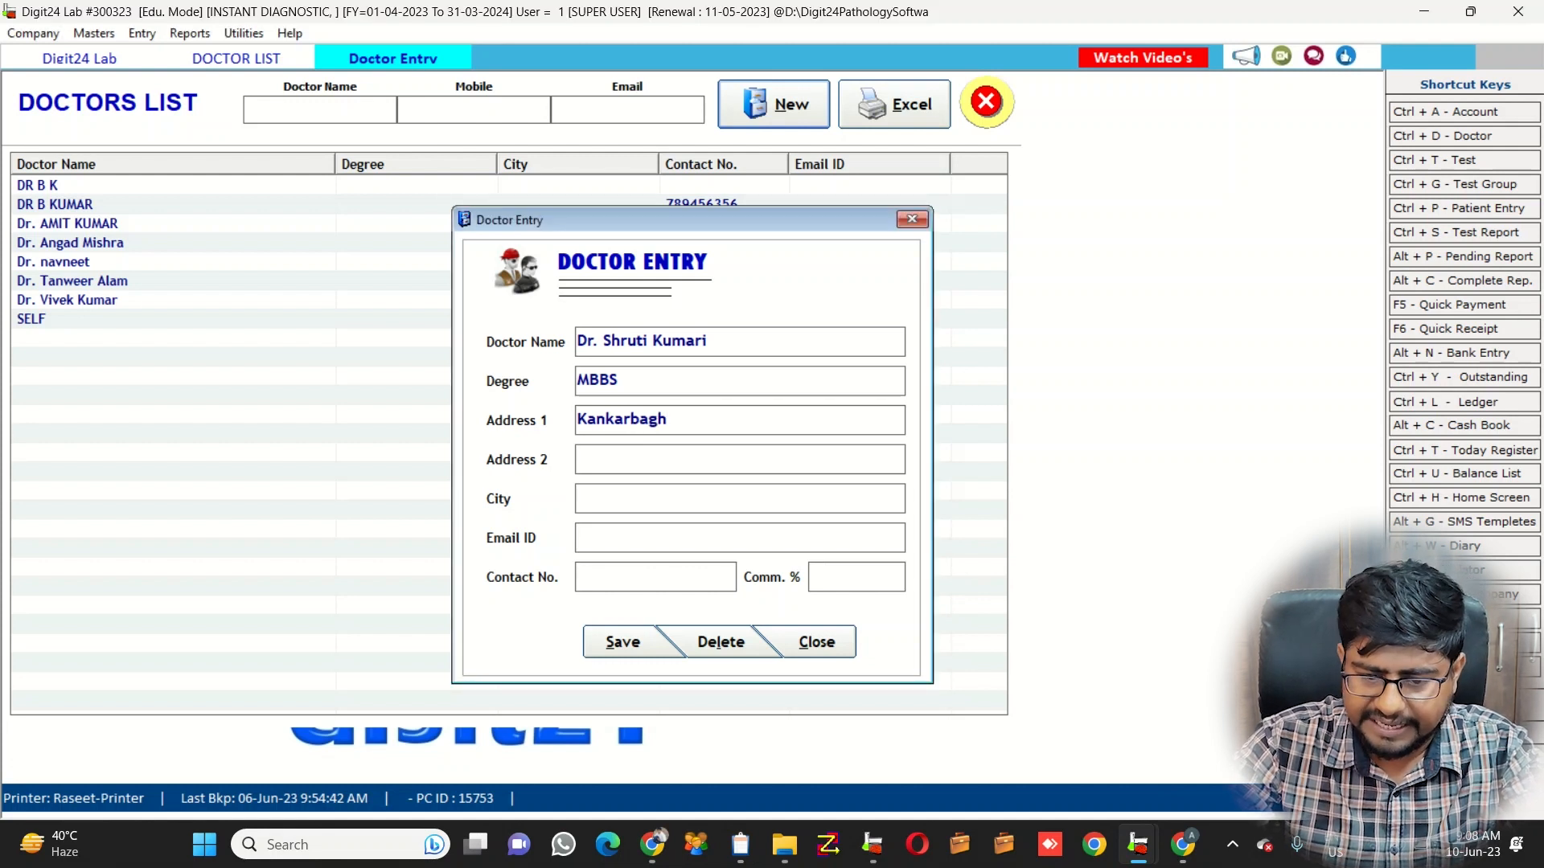
Add the remaining address, e-mail and contact number, set commission to 40%, and save
type("Main Road")
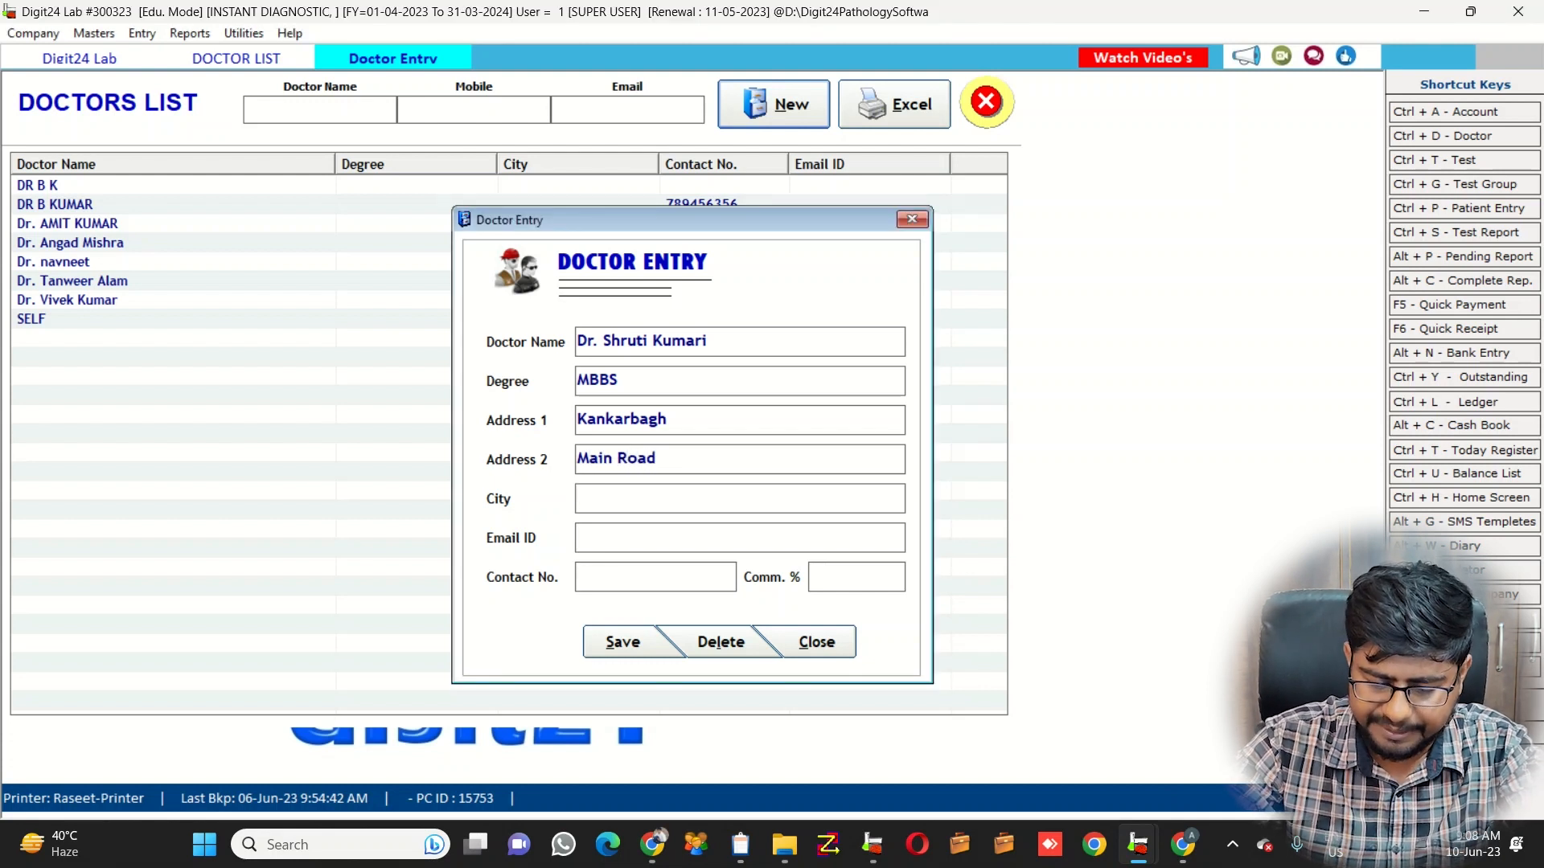
type("Delhi")
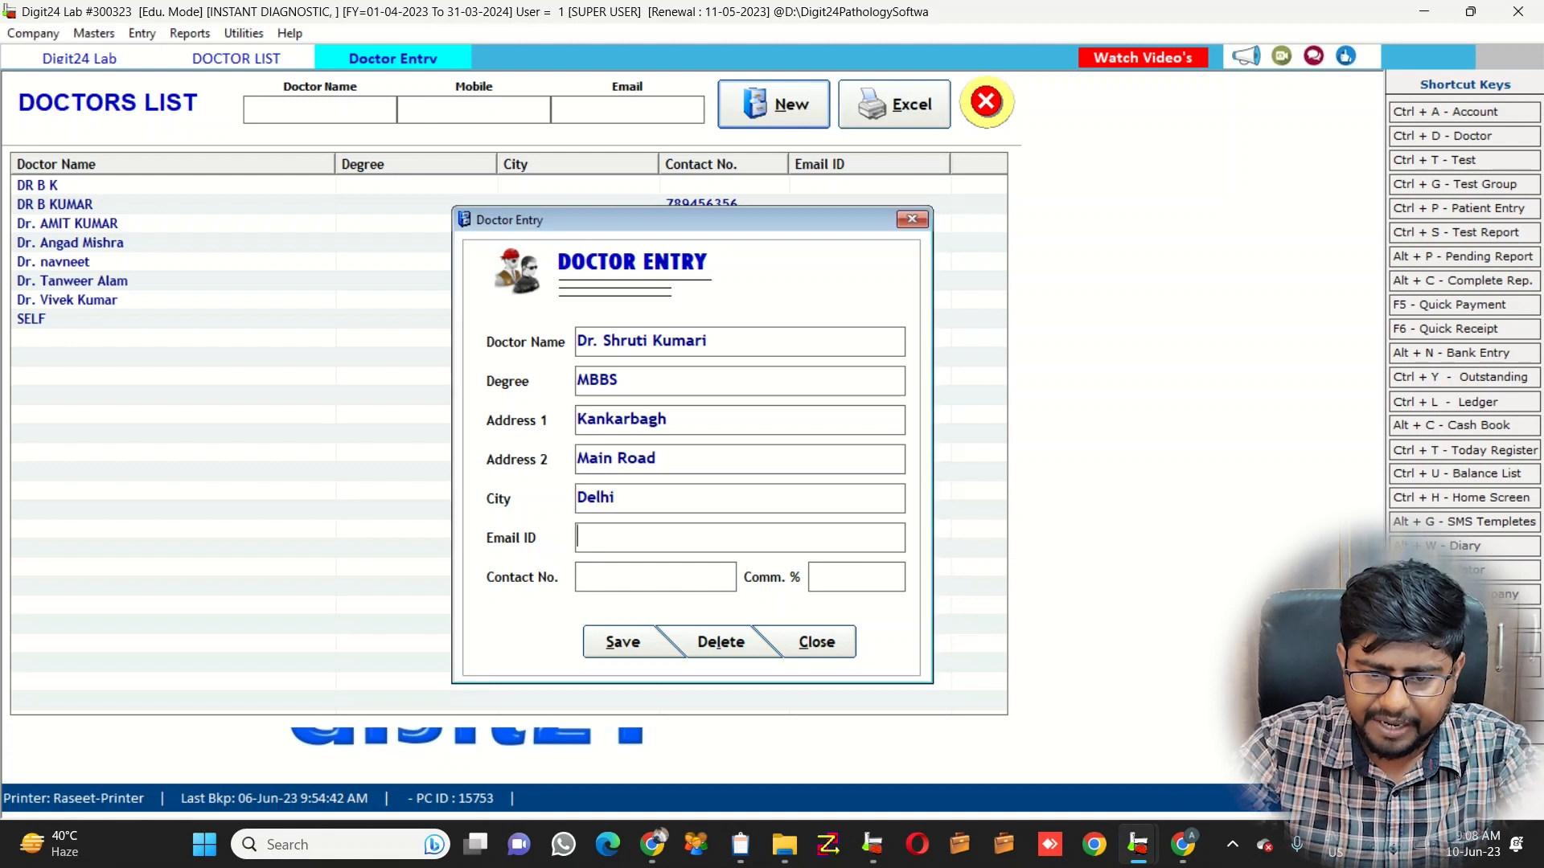
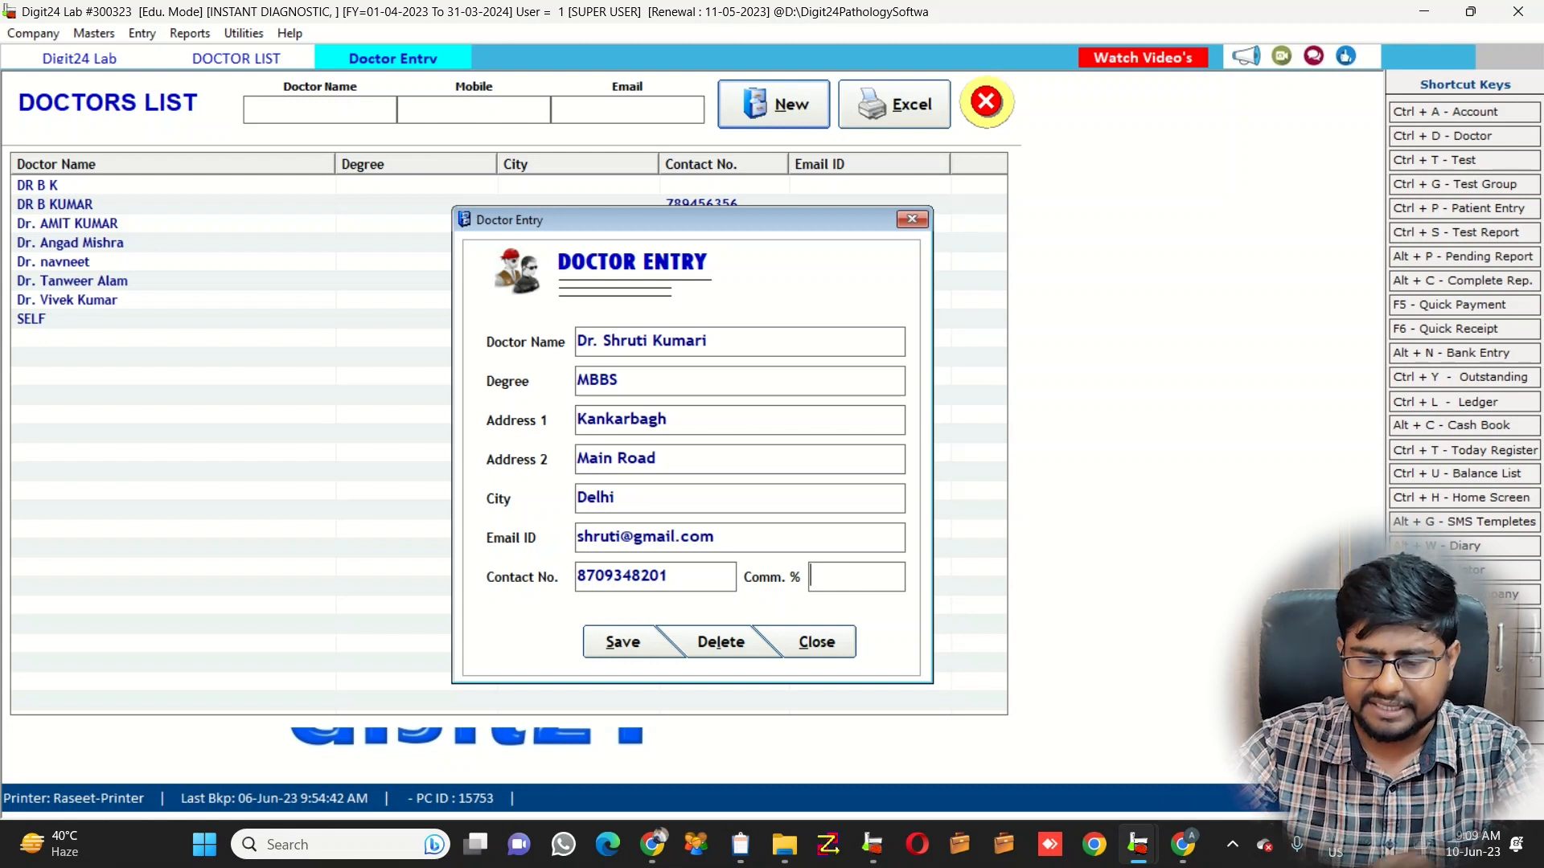
type("10")
key("BackSpace")
key("BackSpace")
type("40")
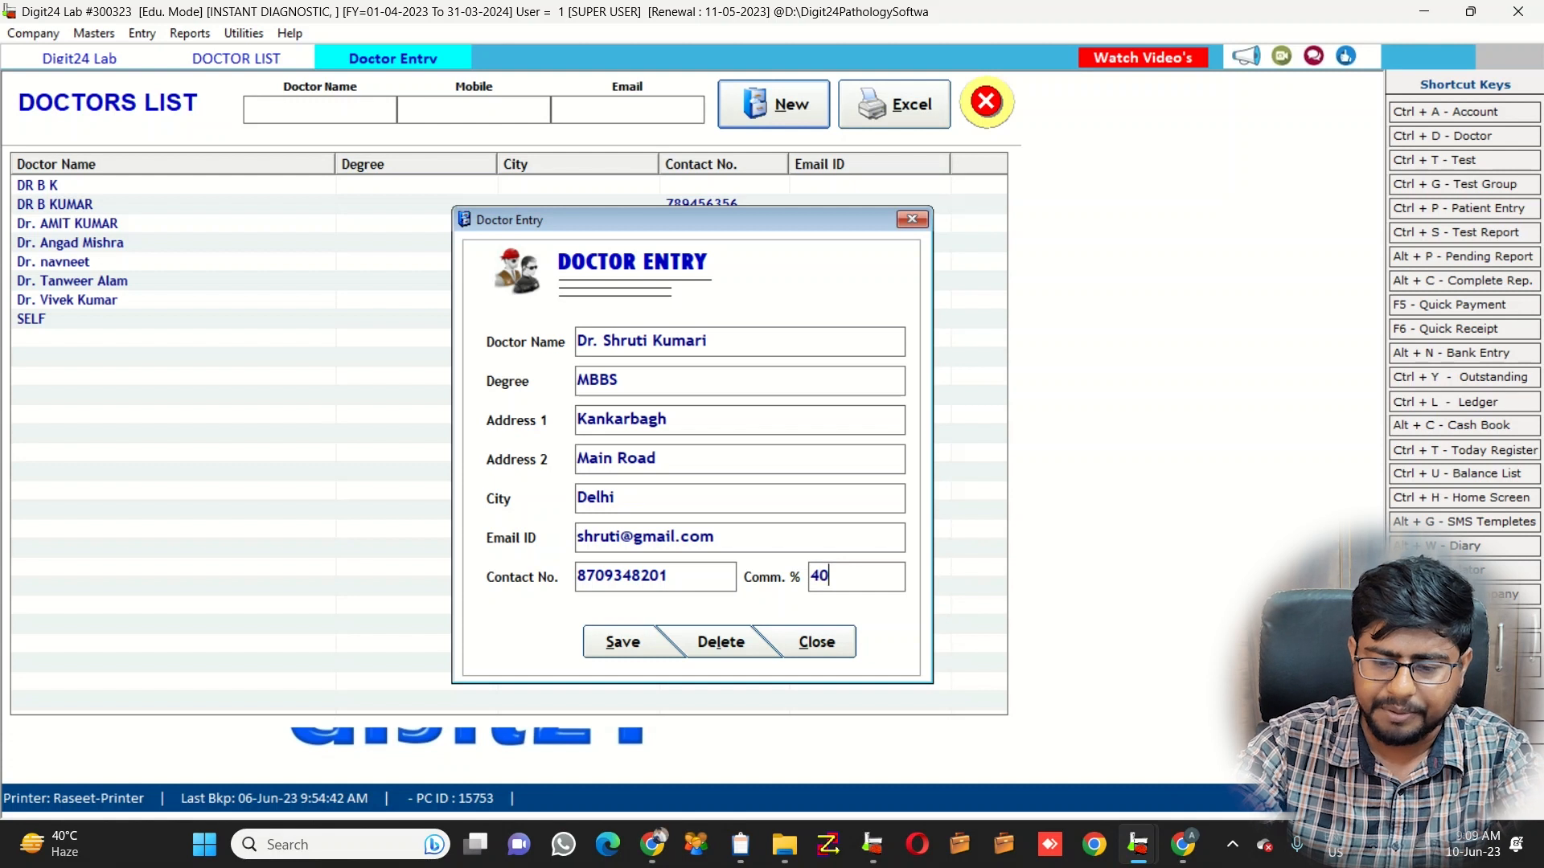
key("Return")
key("Return")
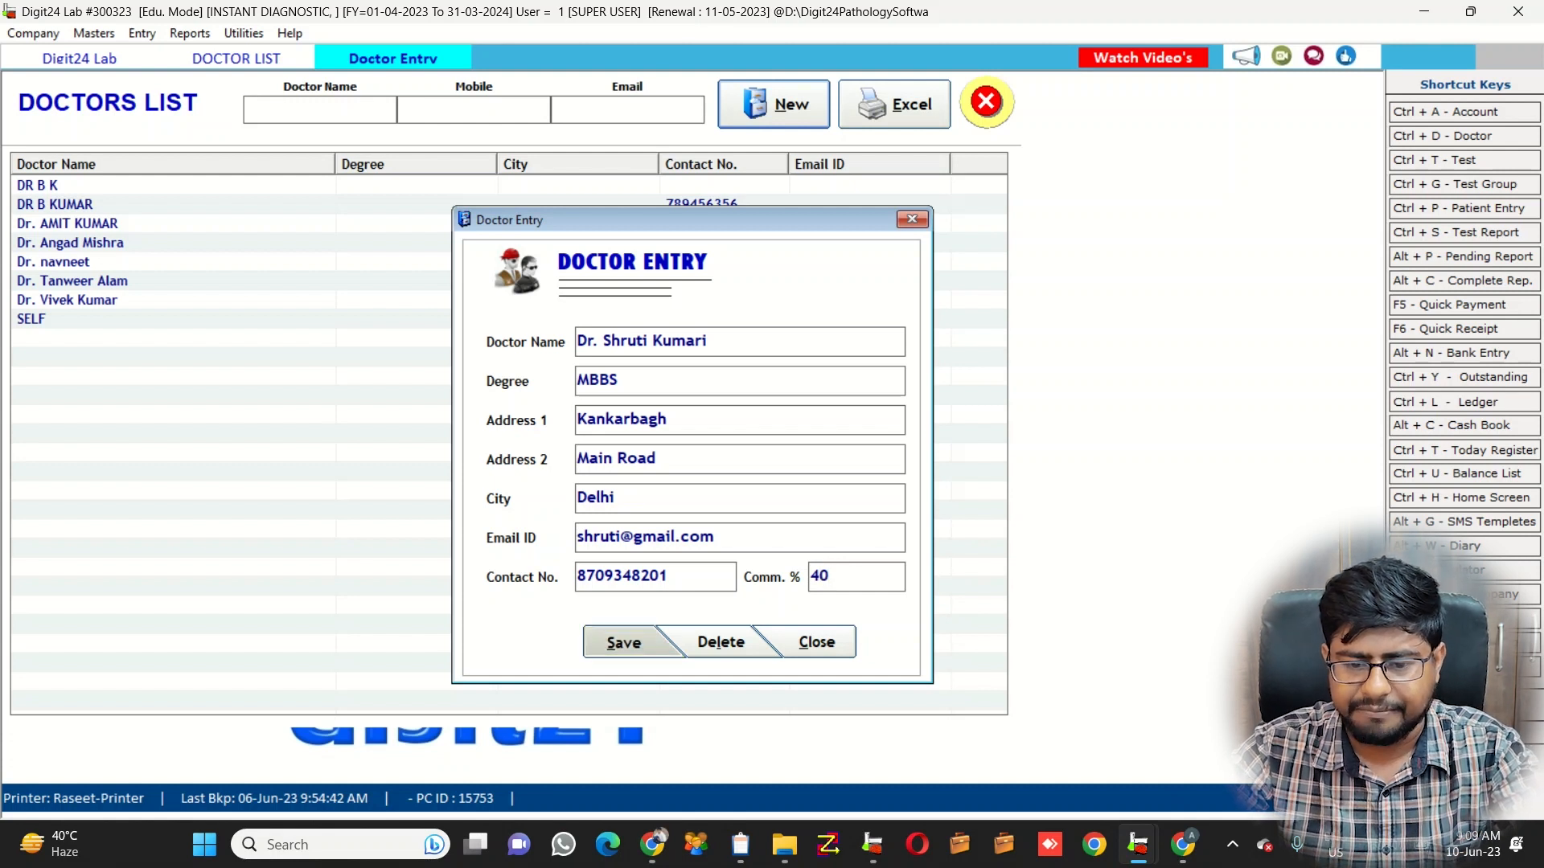
key("Return")
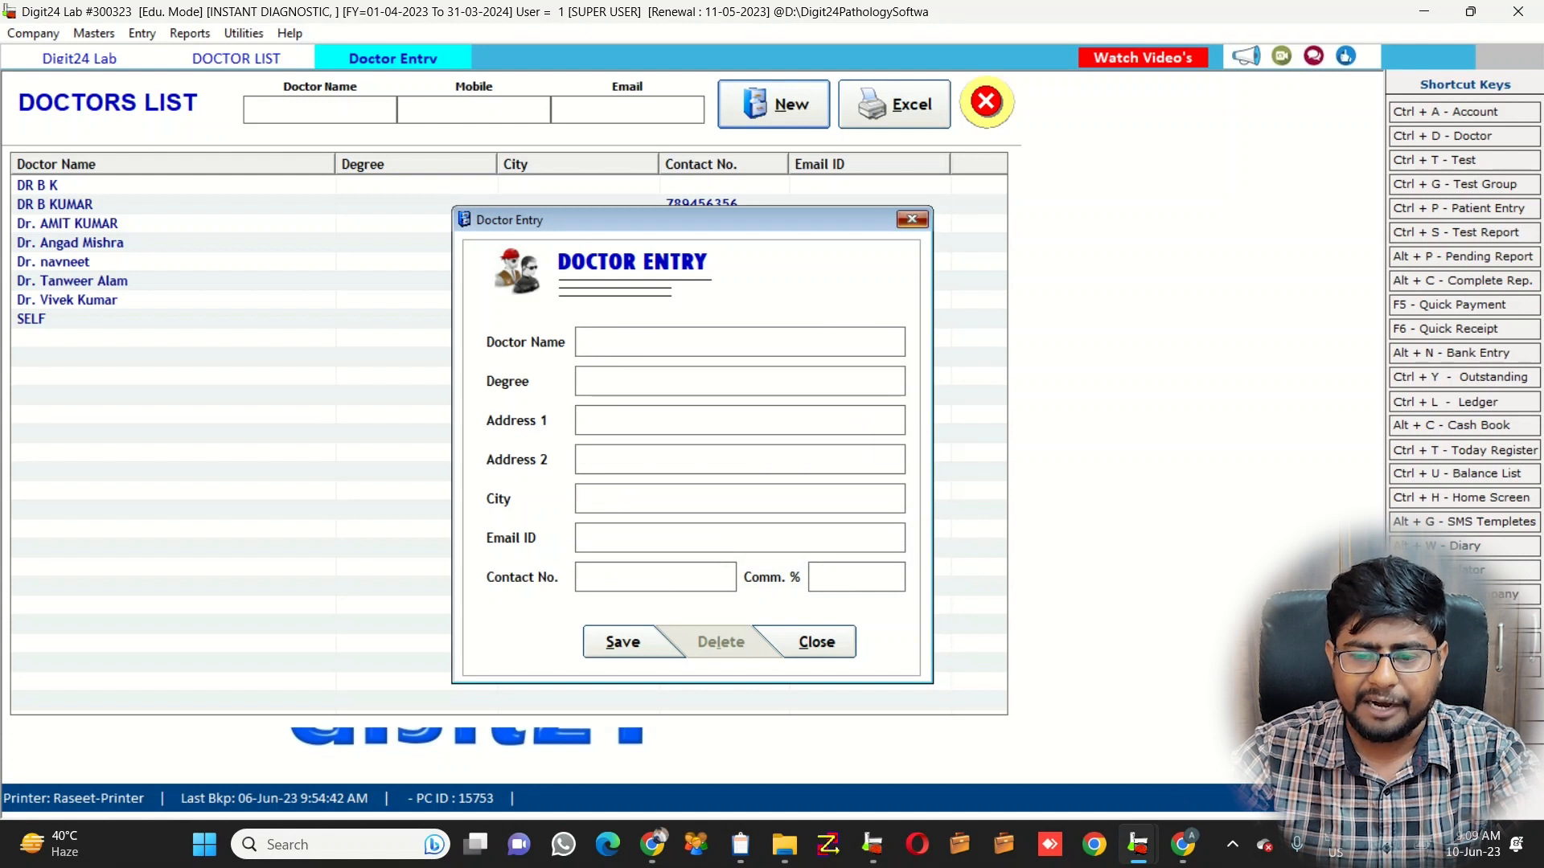
Close the Doctor Entry form, check the new doctor in the list, and close the Doctors List
left_click(912, 220)
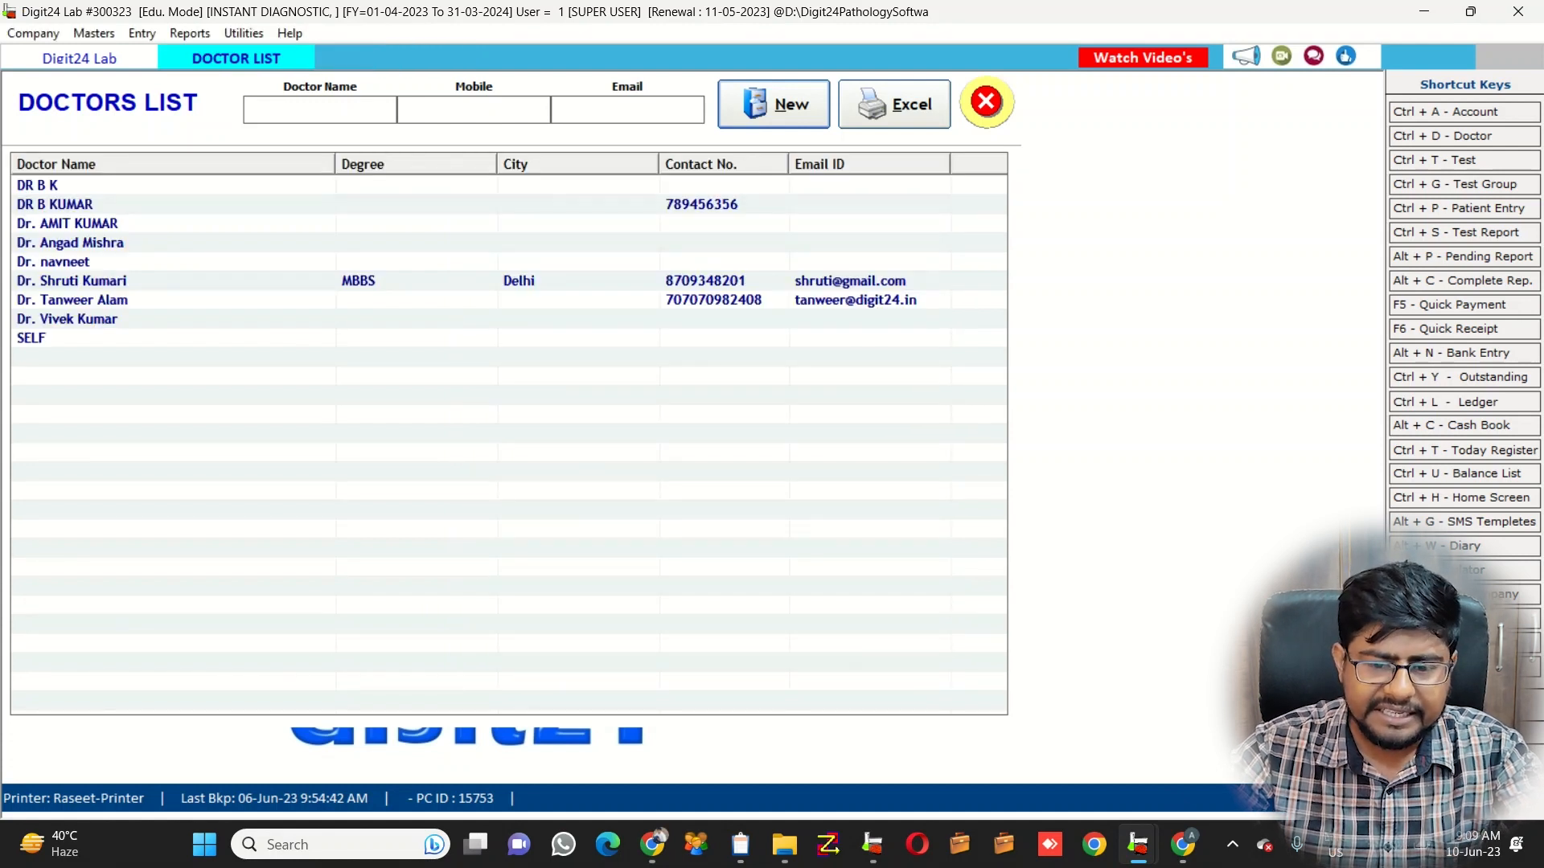
left_click(73, 281)
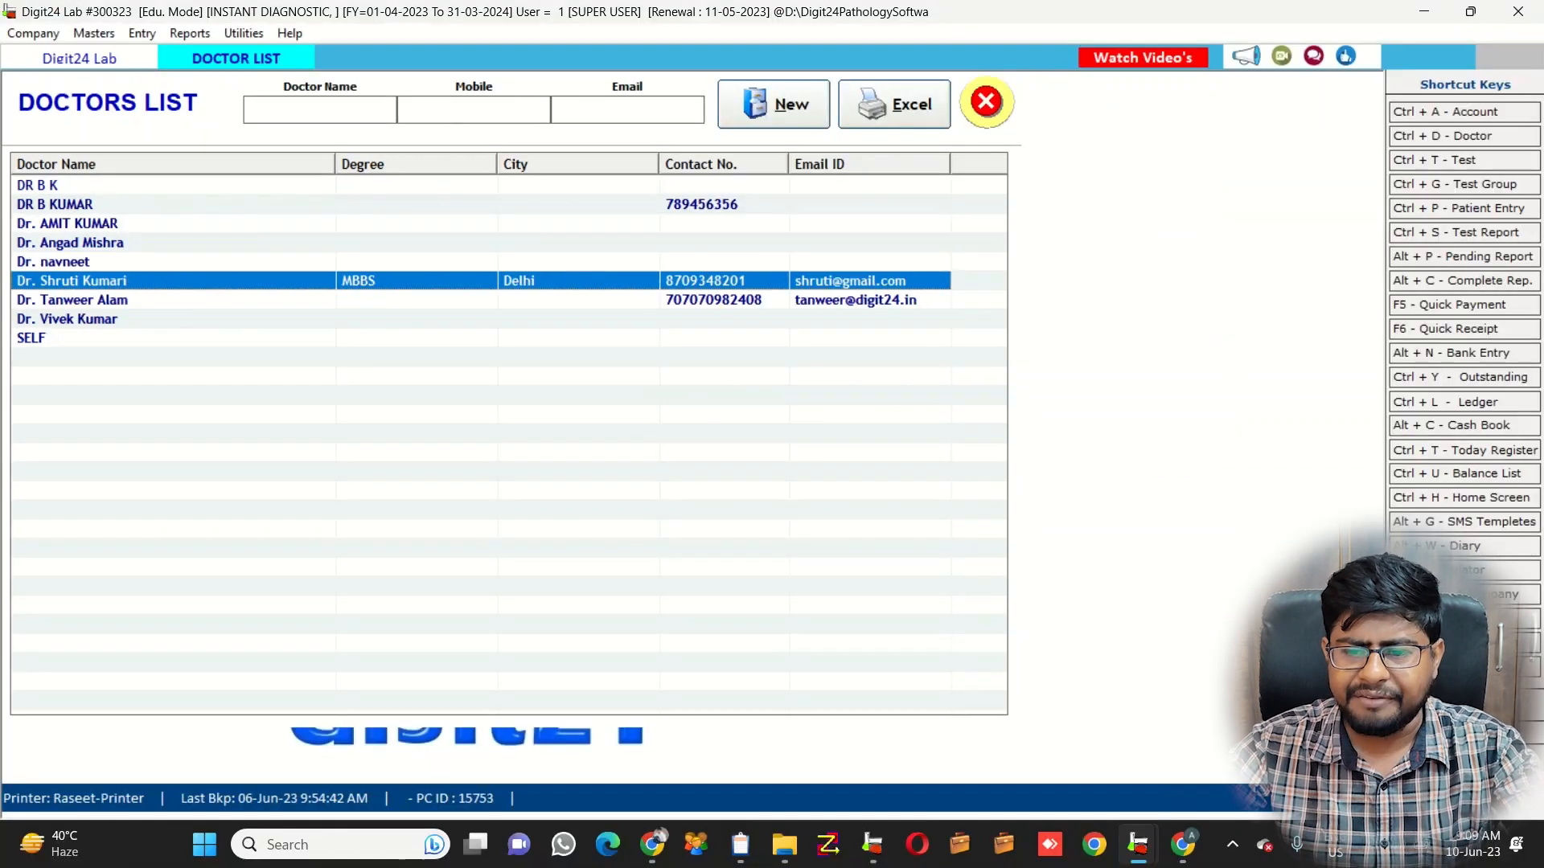
left_click(987, 102)
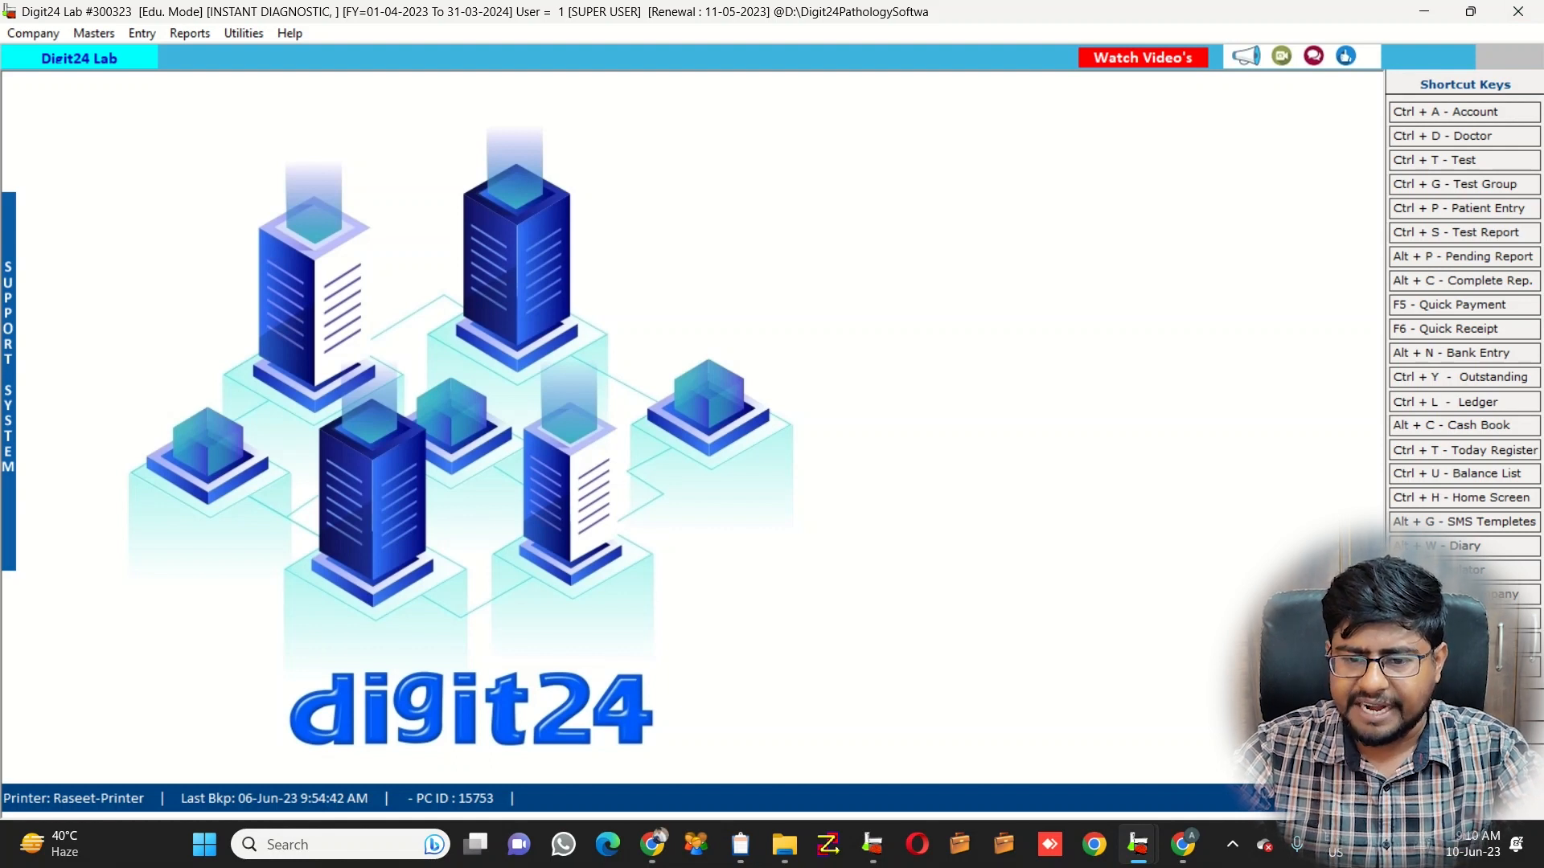
Create a new patient entry with the patient's name, age 19 and Female gender
key("ctrl+p")
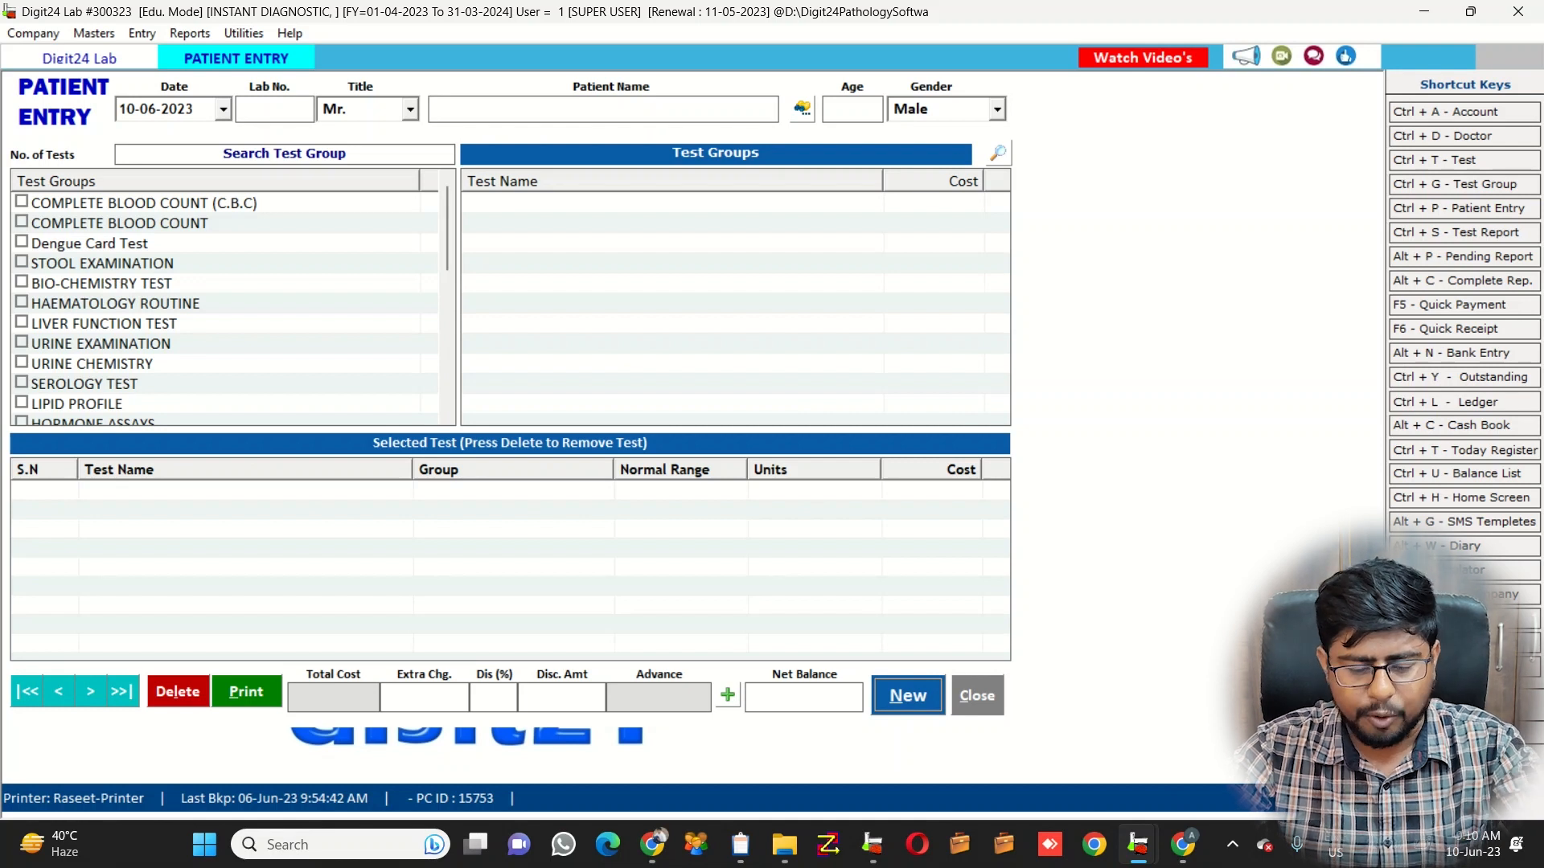
key("alt+n")
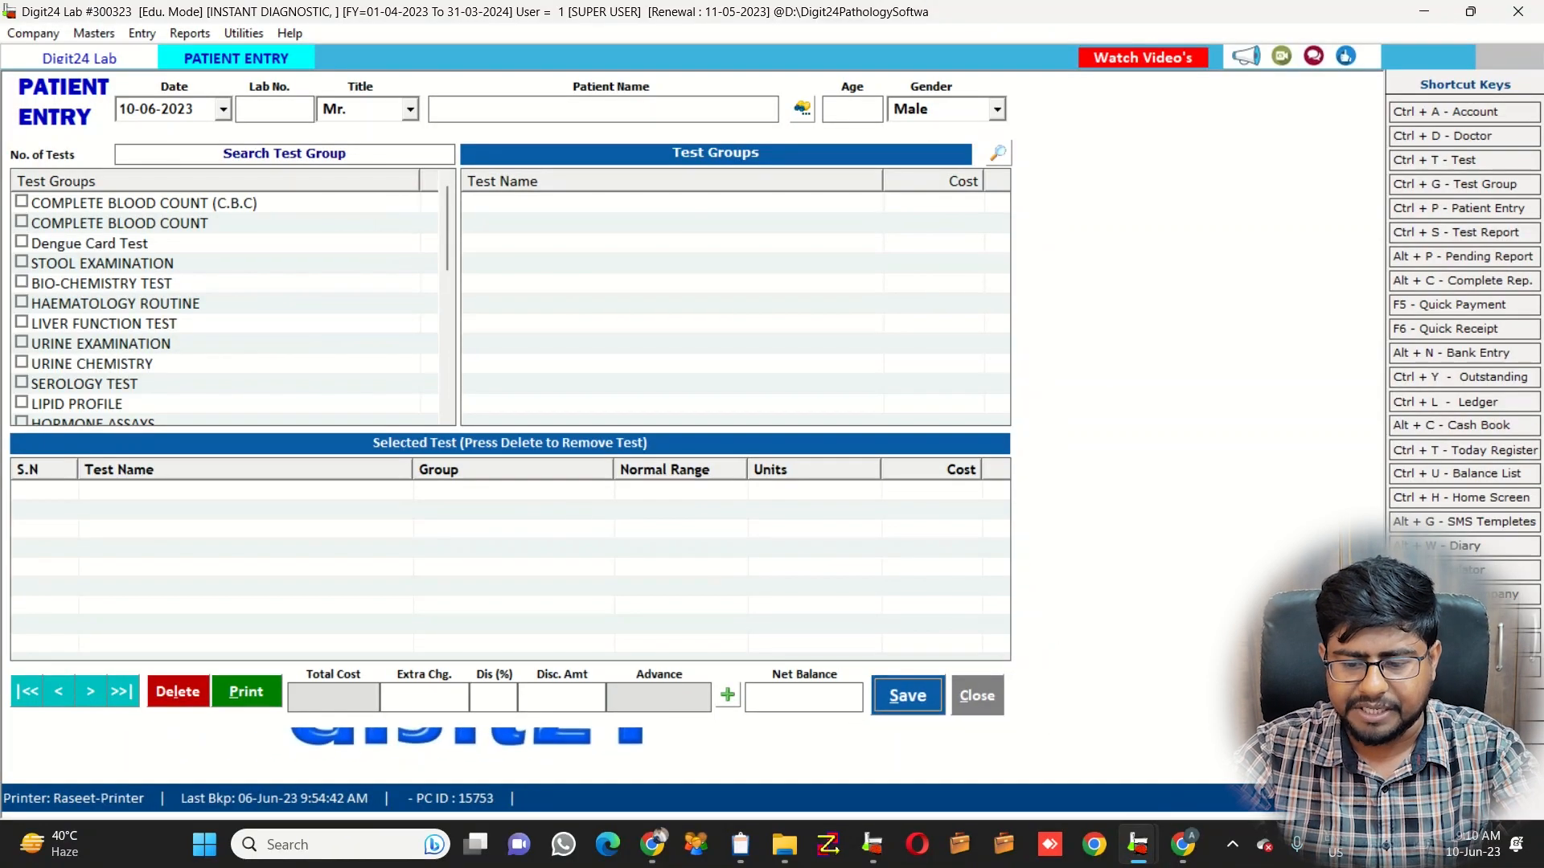
key("Return")
key("Return")
key("Return")
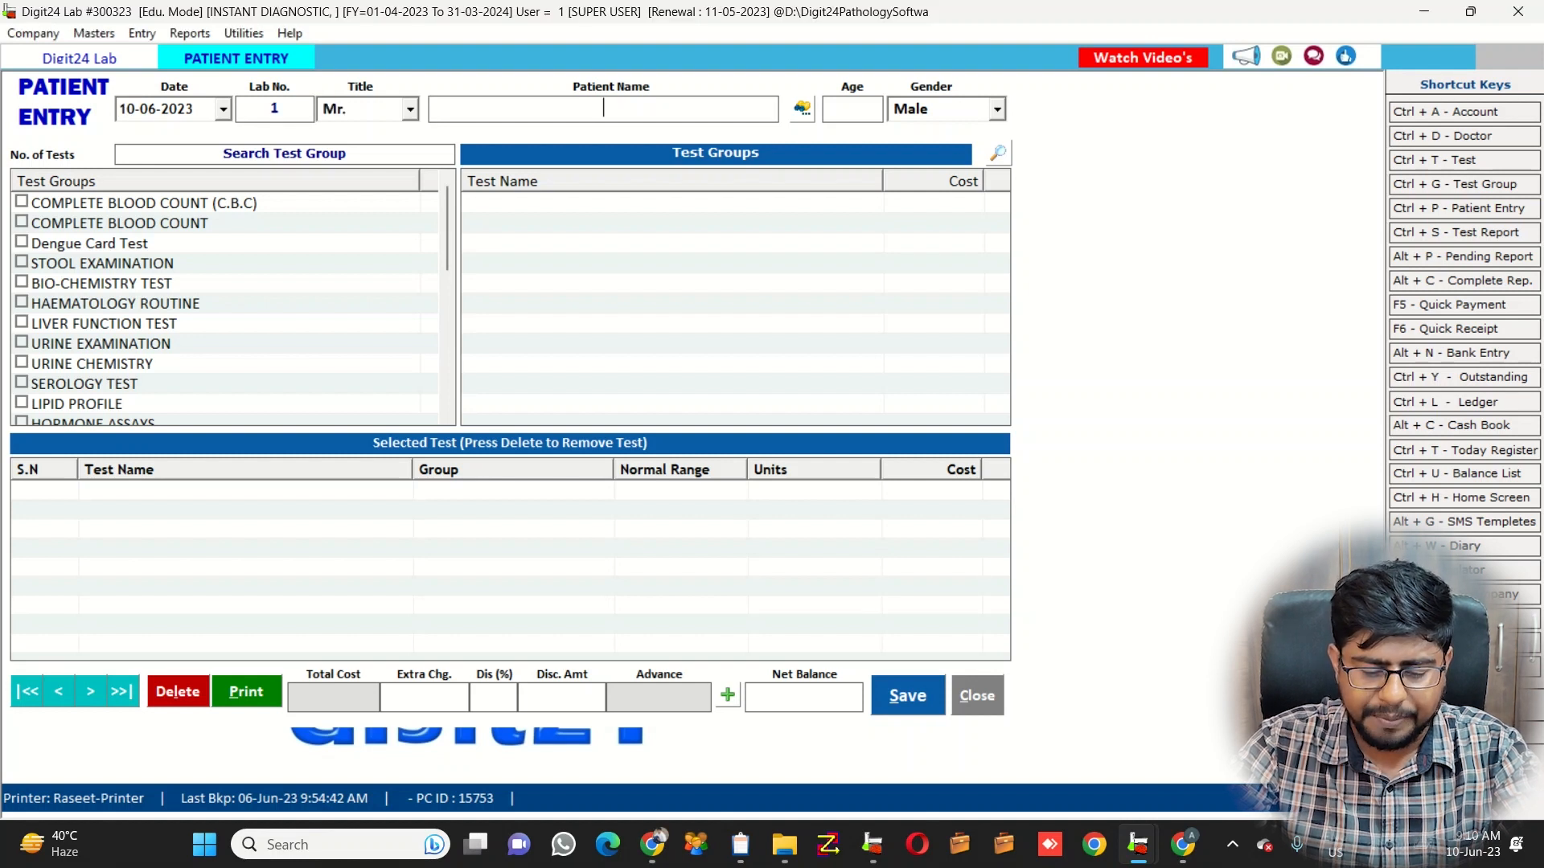
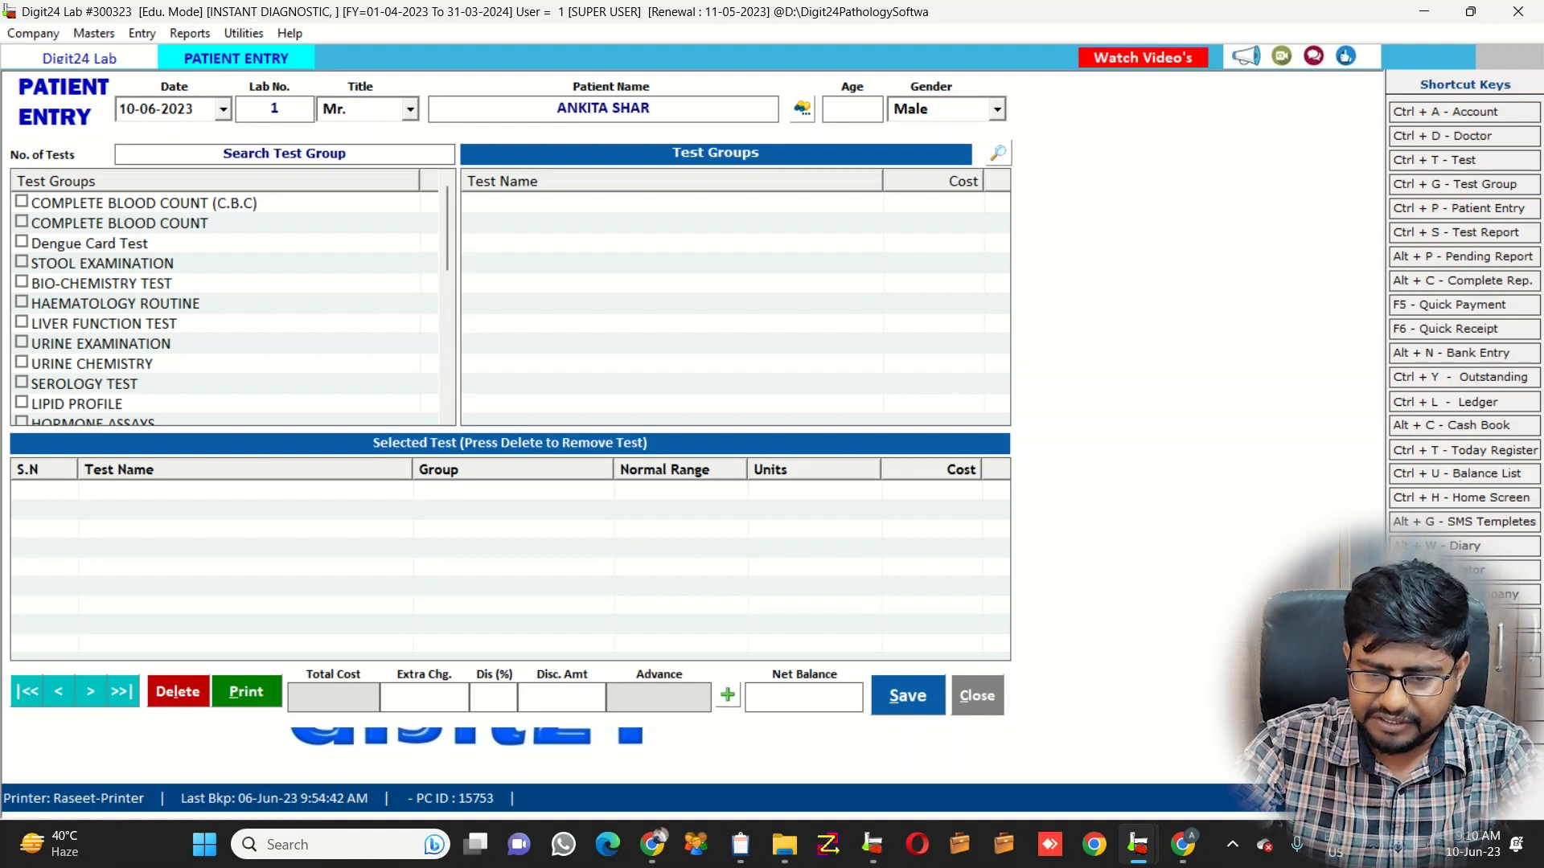
key("Tab")
type("19")
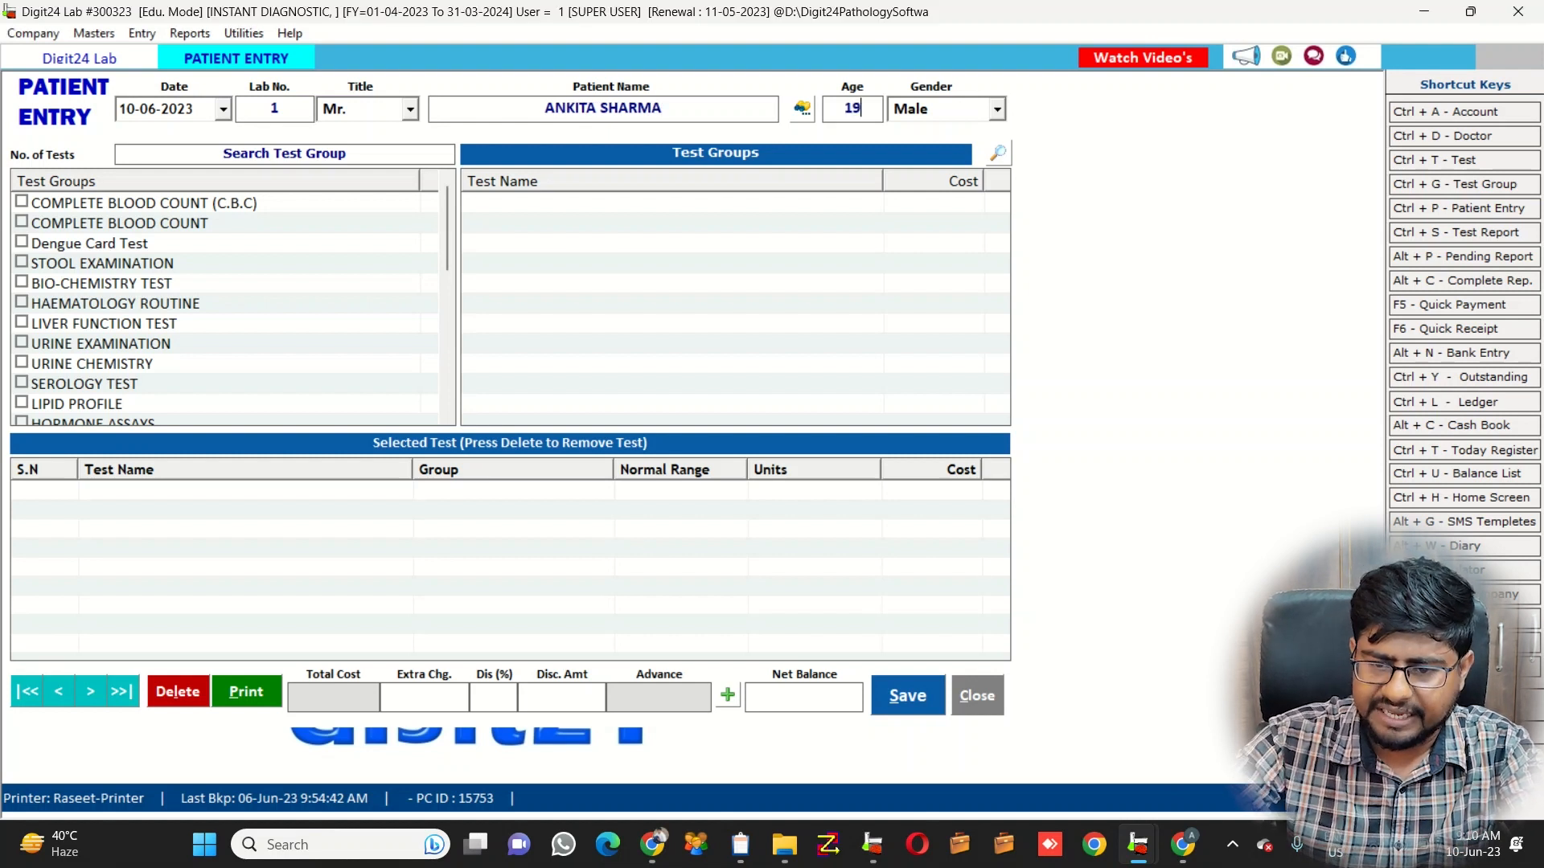
key("Tab")
key("Down")
key("Return")
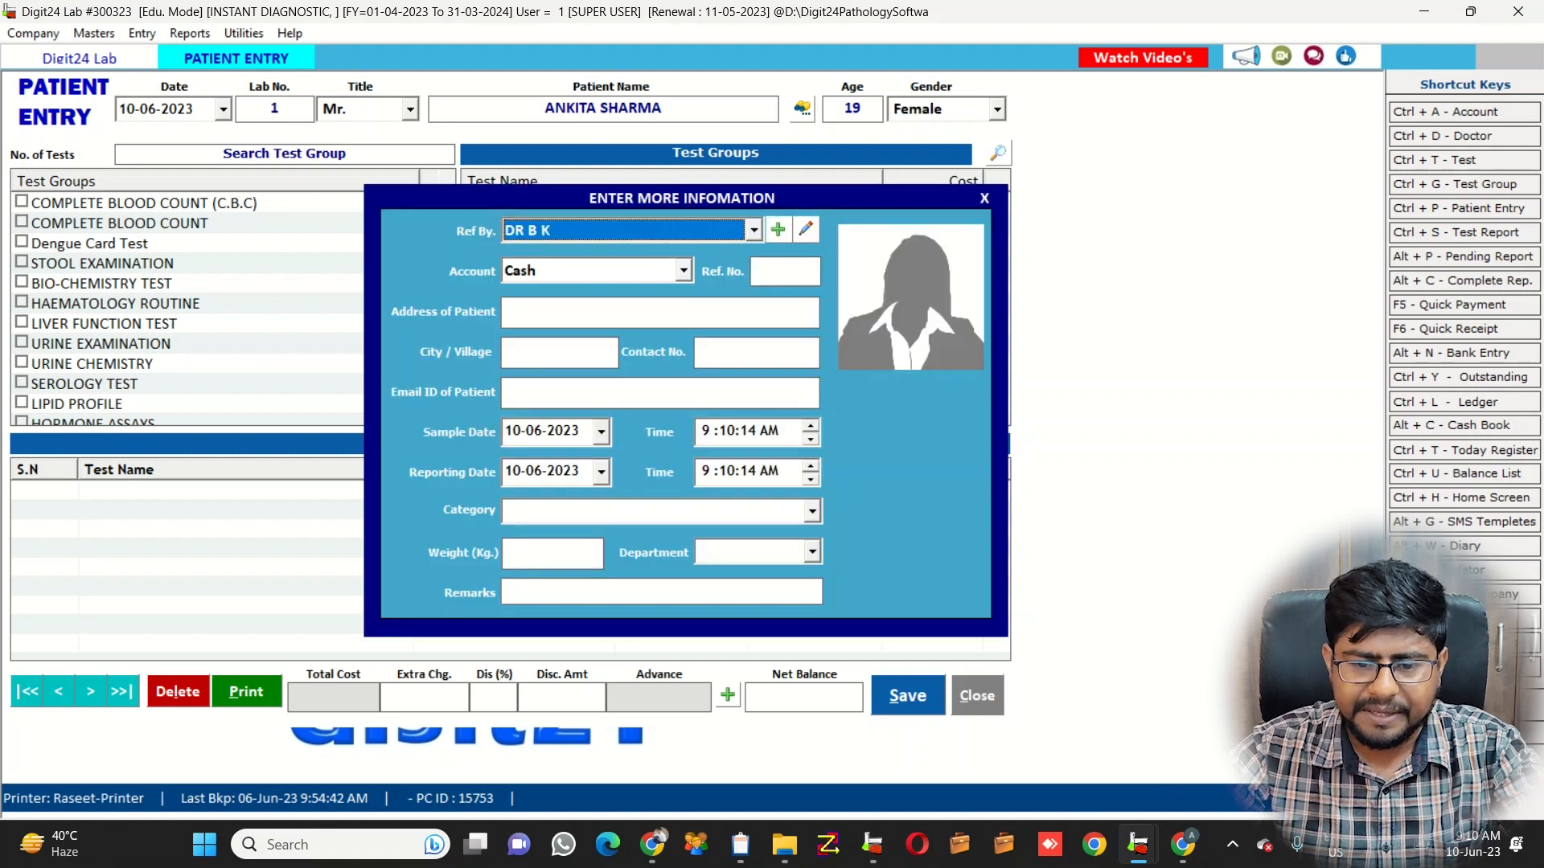
Choose the new doctor as the patient's referring doctor in the Ref By. list
key("alt+Down")
key("Down")
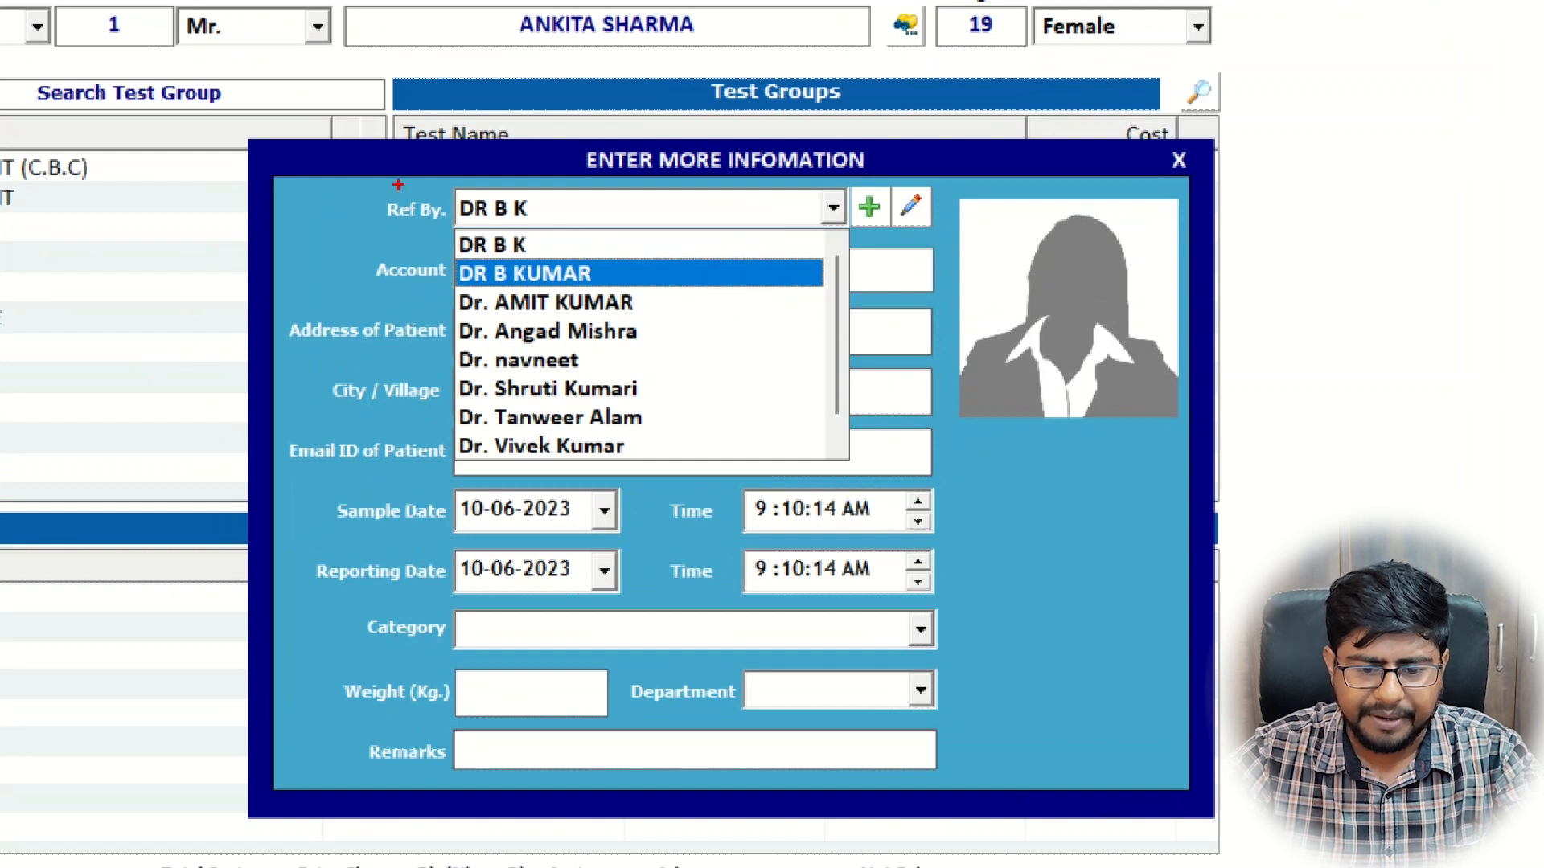
left_click_drag(388, 155, 810, 555)
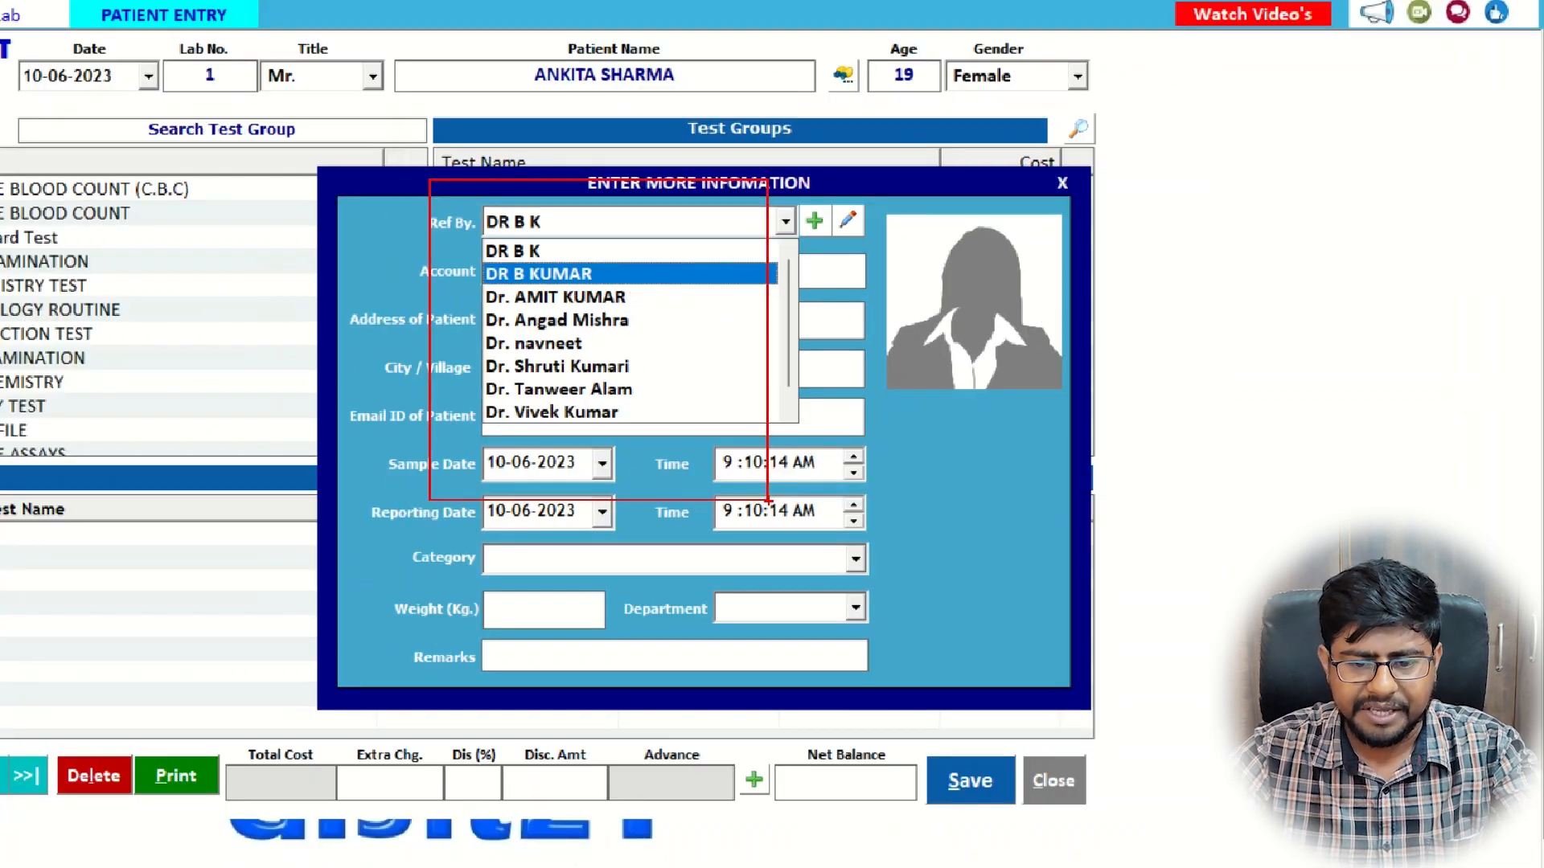
key("Return")
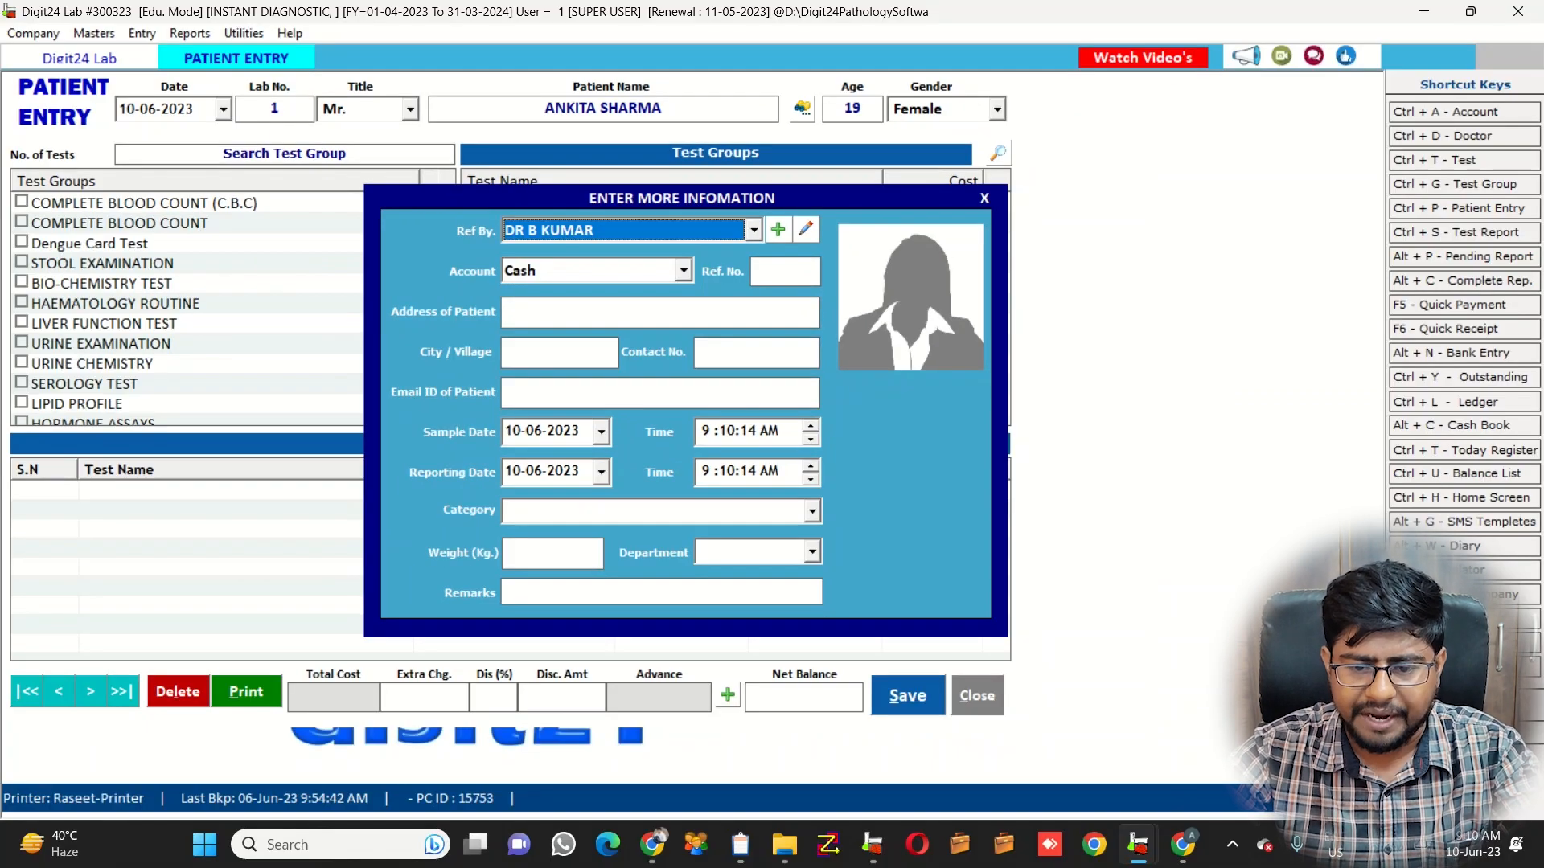
key("alt+Down")
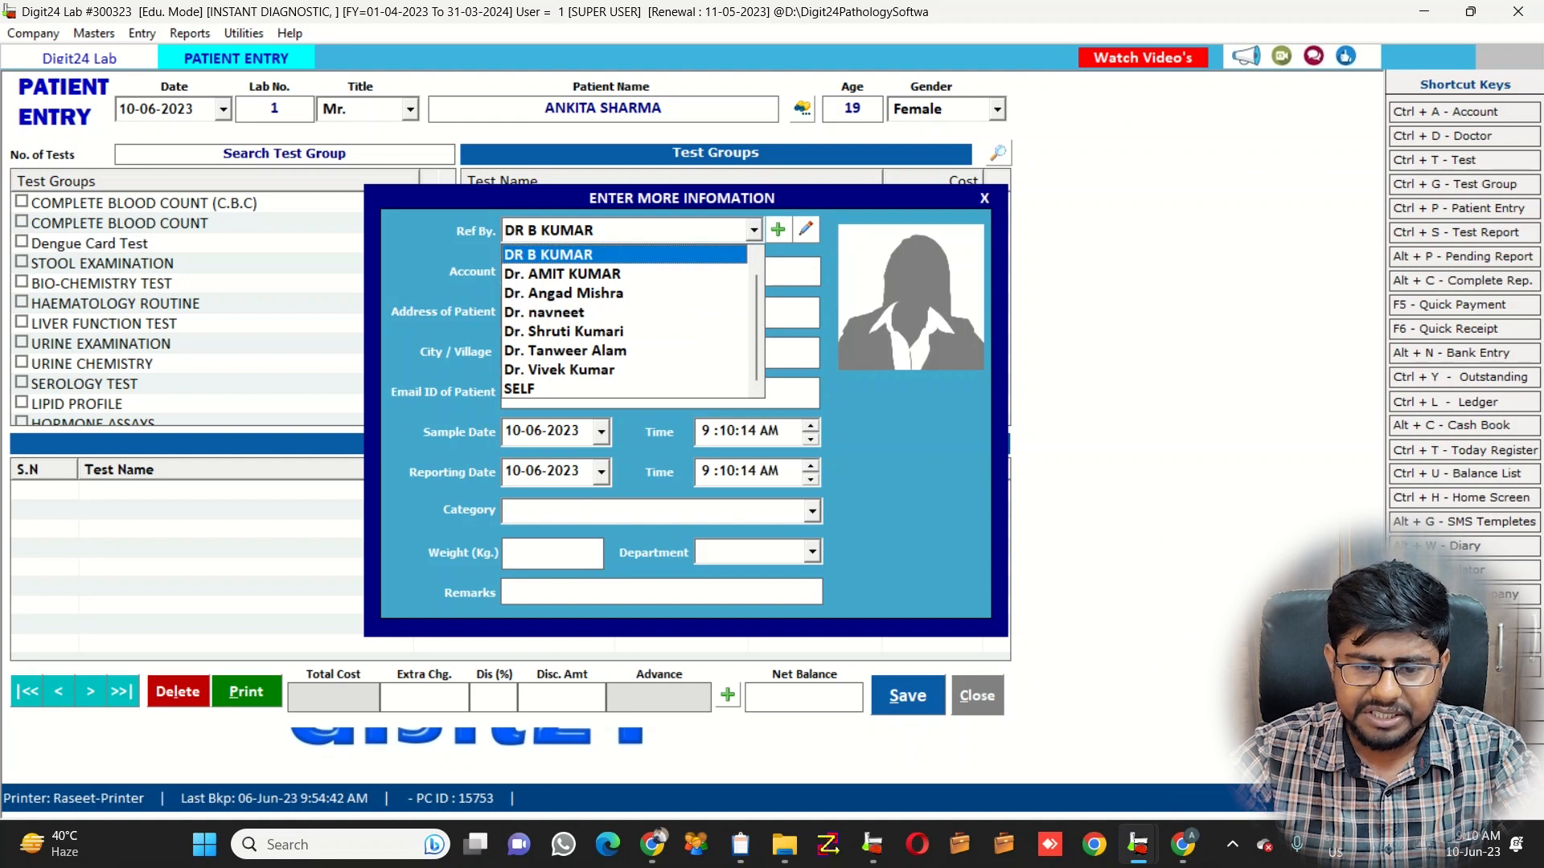
key("Return")
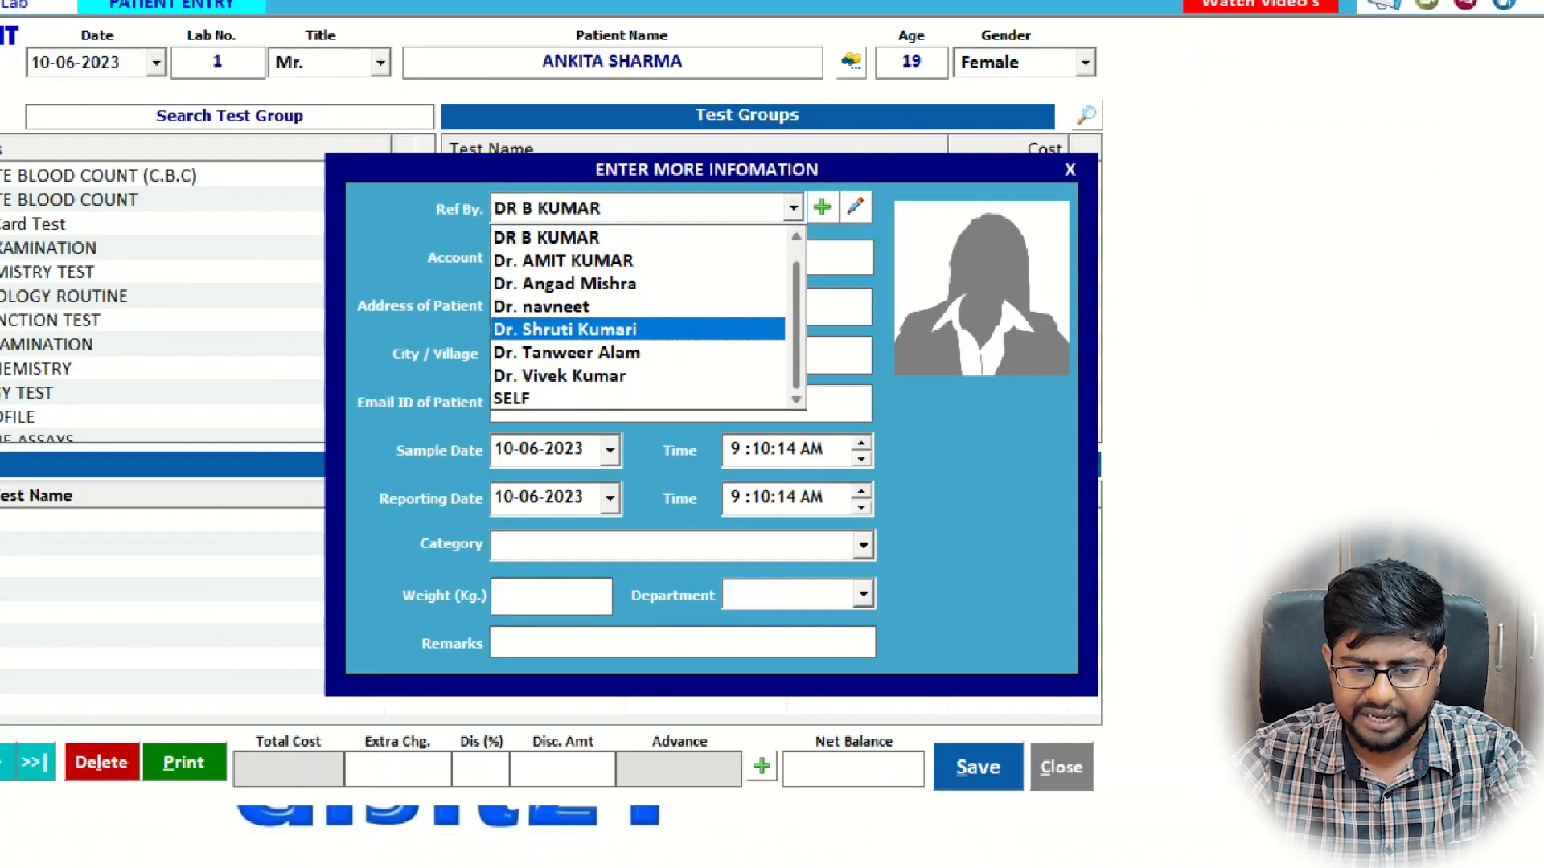
key("Return")
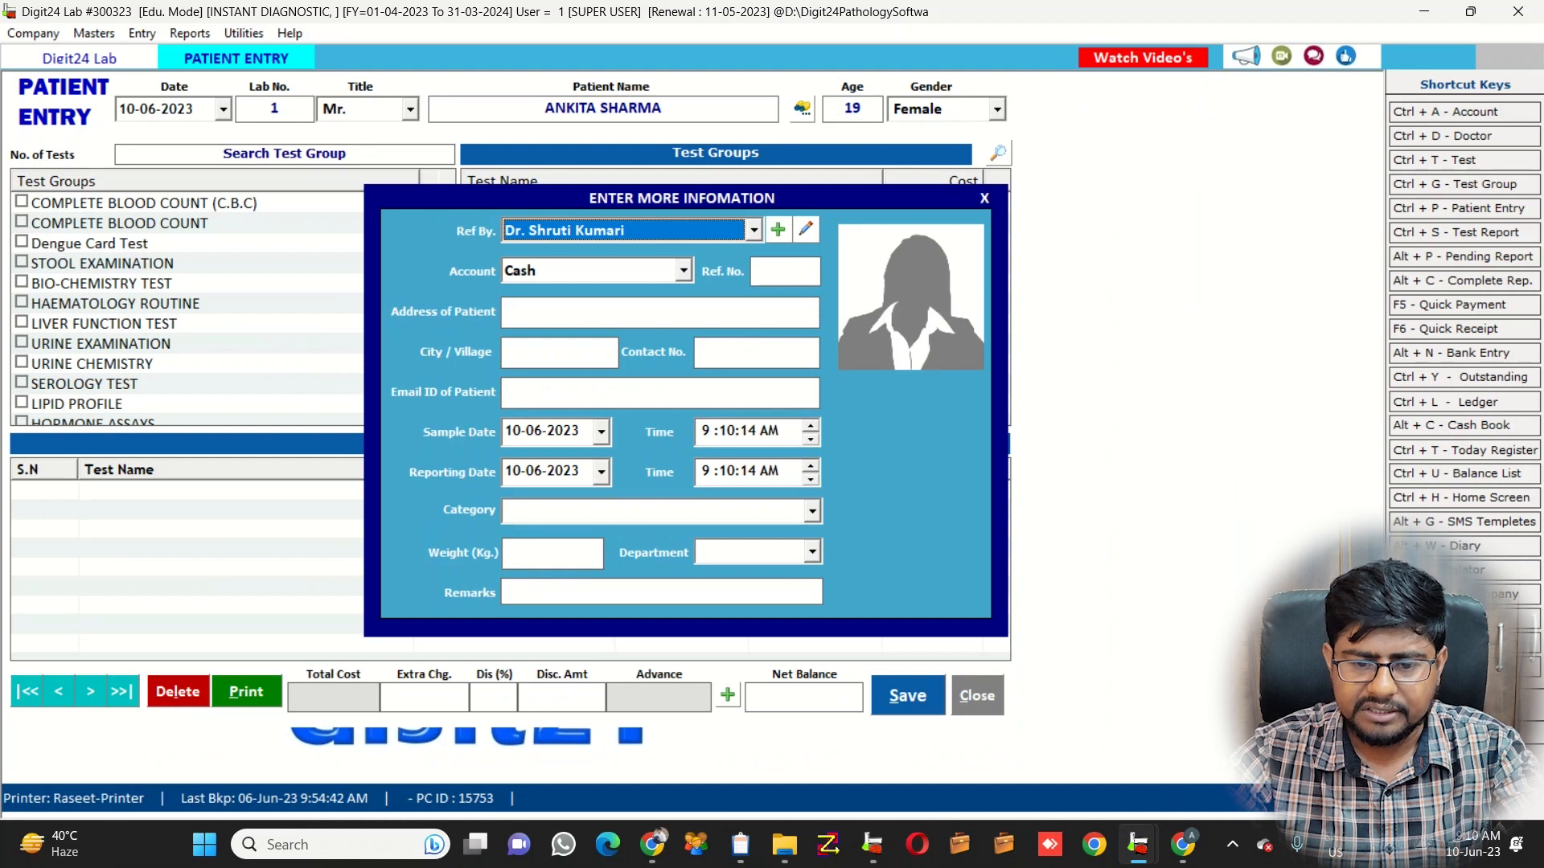
left_click(755, 231)
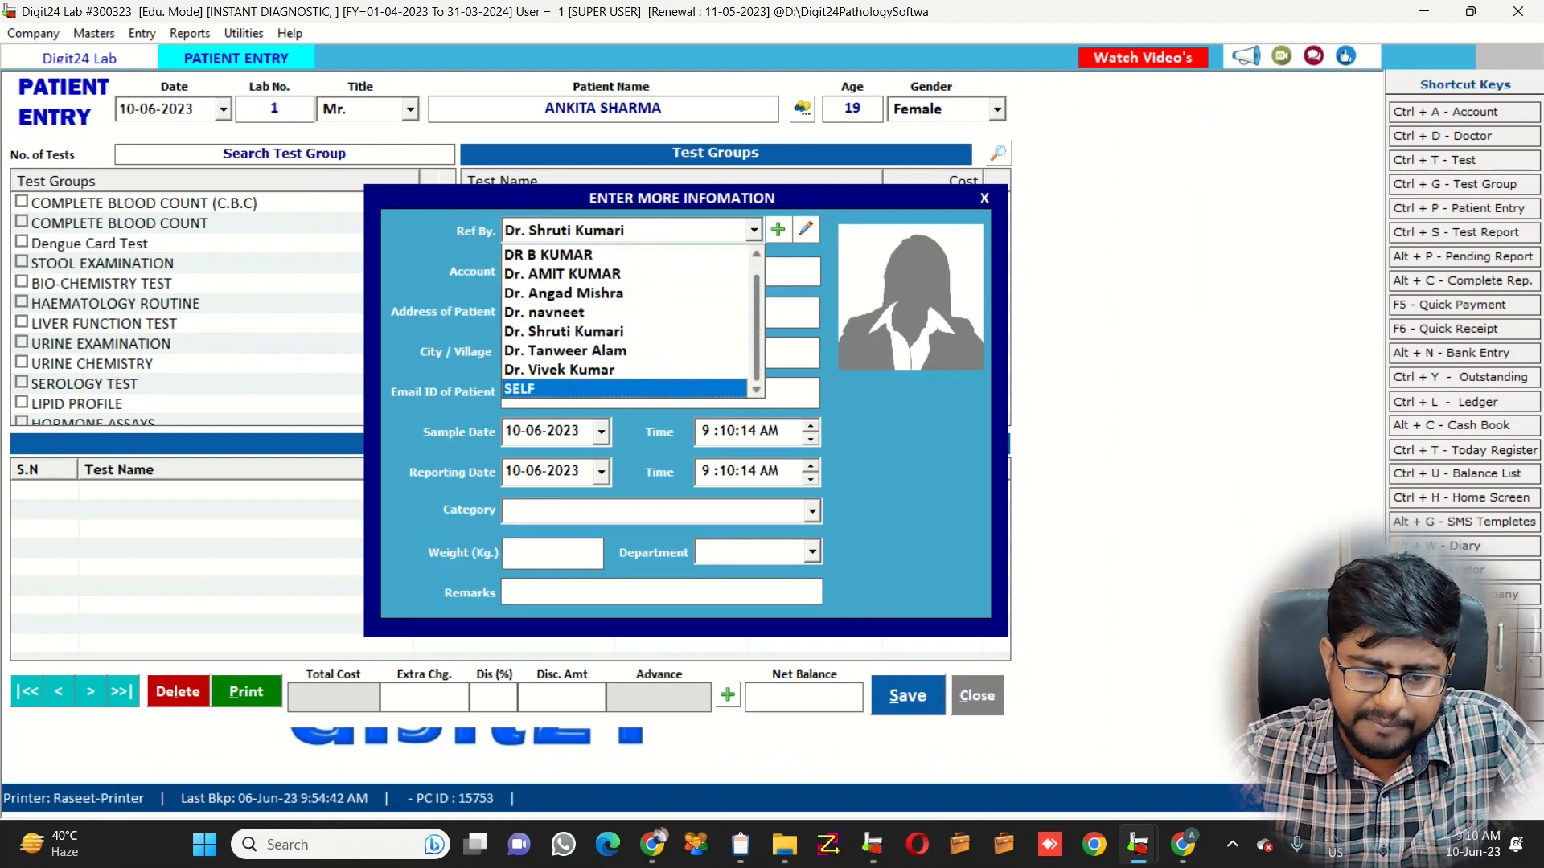
key("Up")
key("Up")
key("Up")
key("Return")
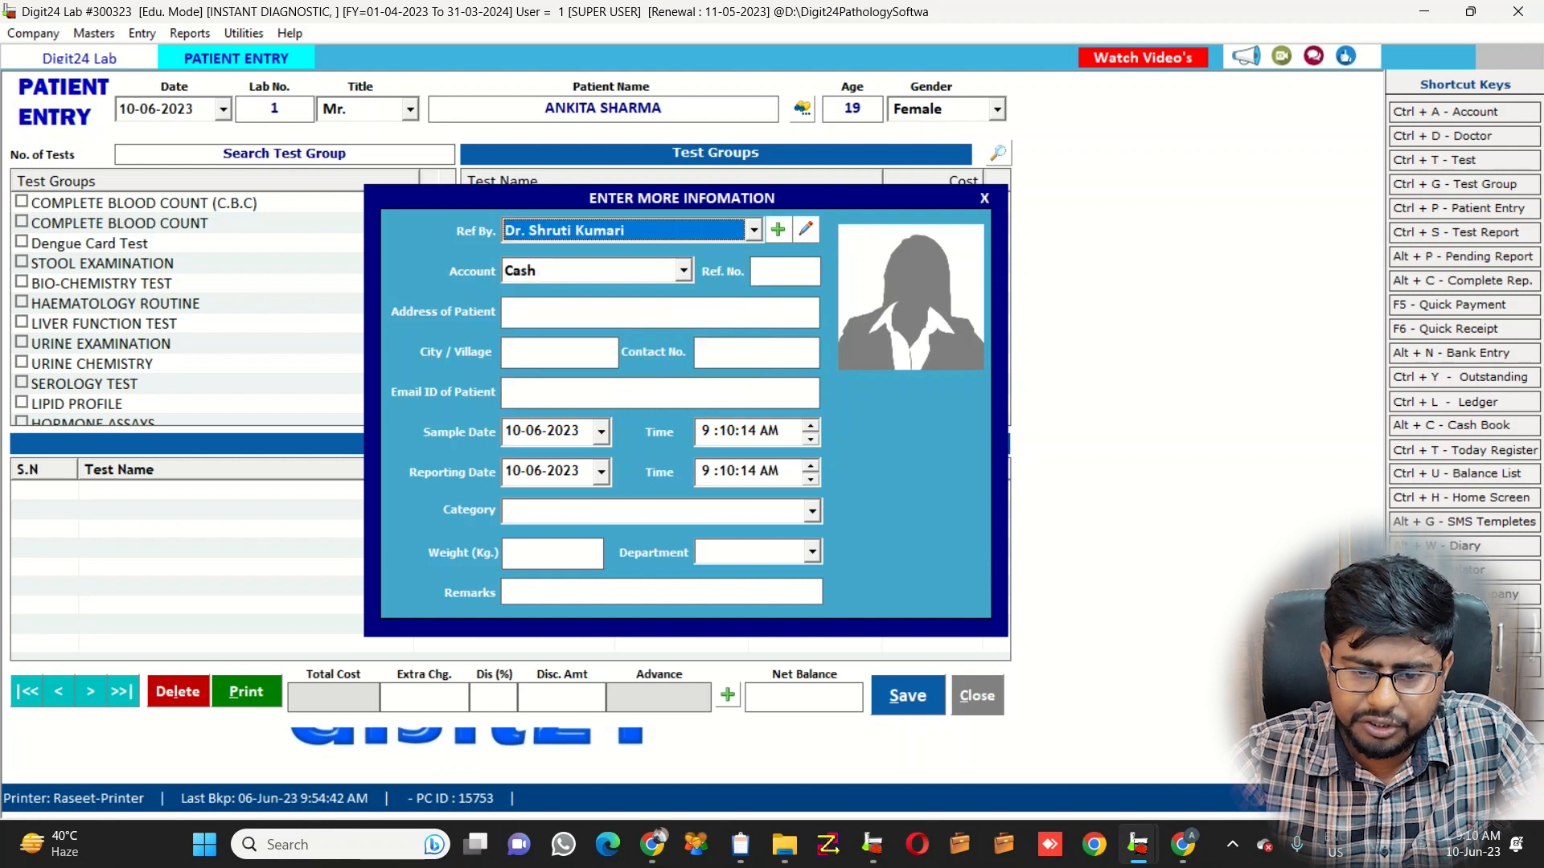
Keep the Cash account and pass through address, sample date and times to close the dialog
key("Return")
key("Return")
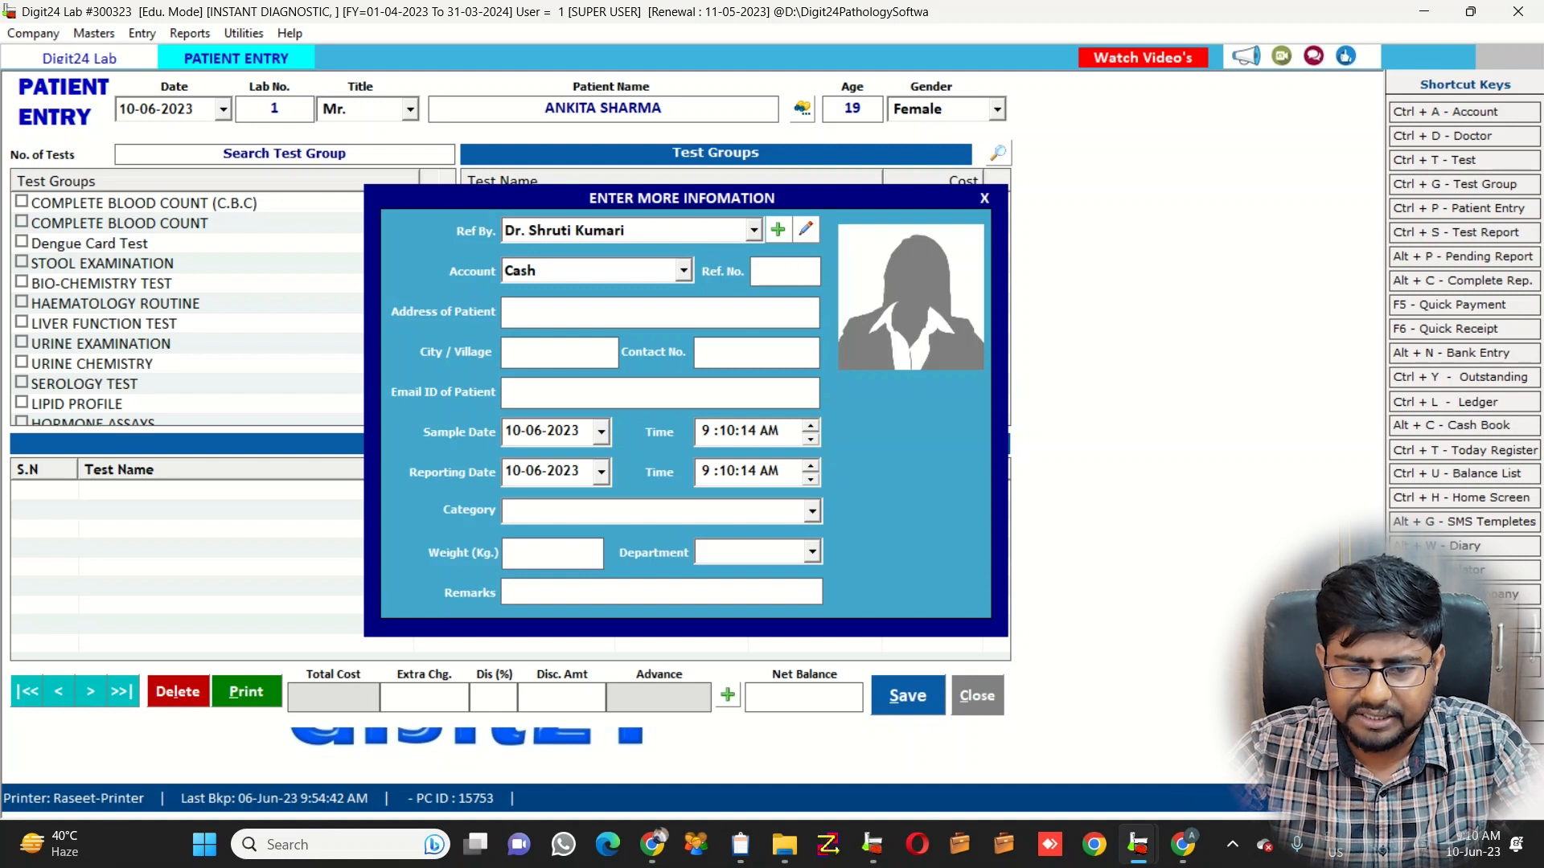
key("Return")
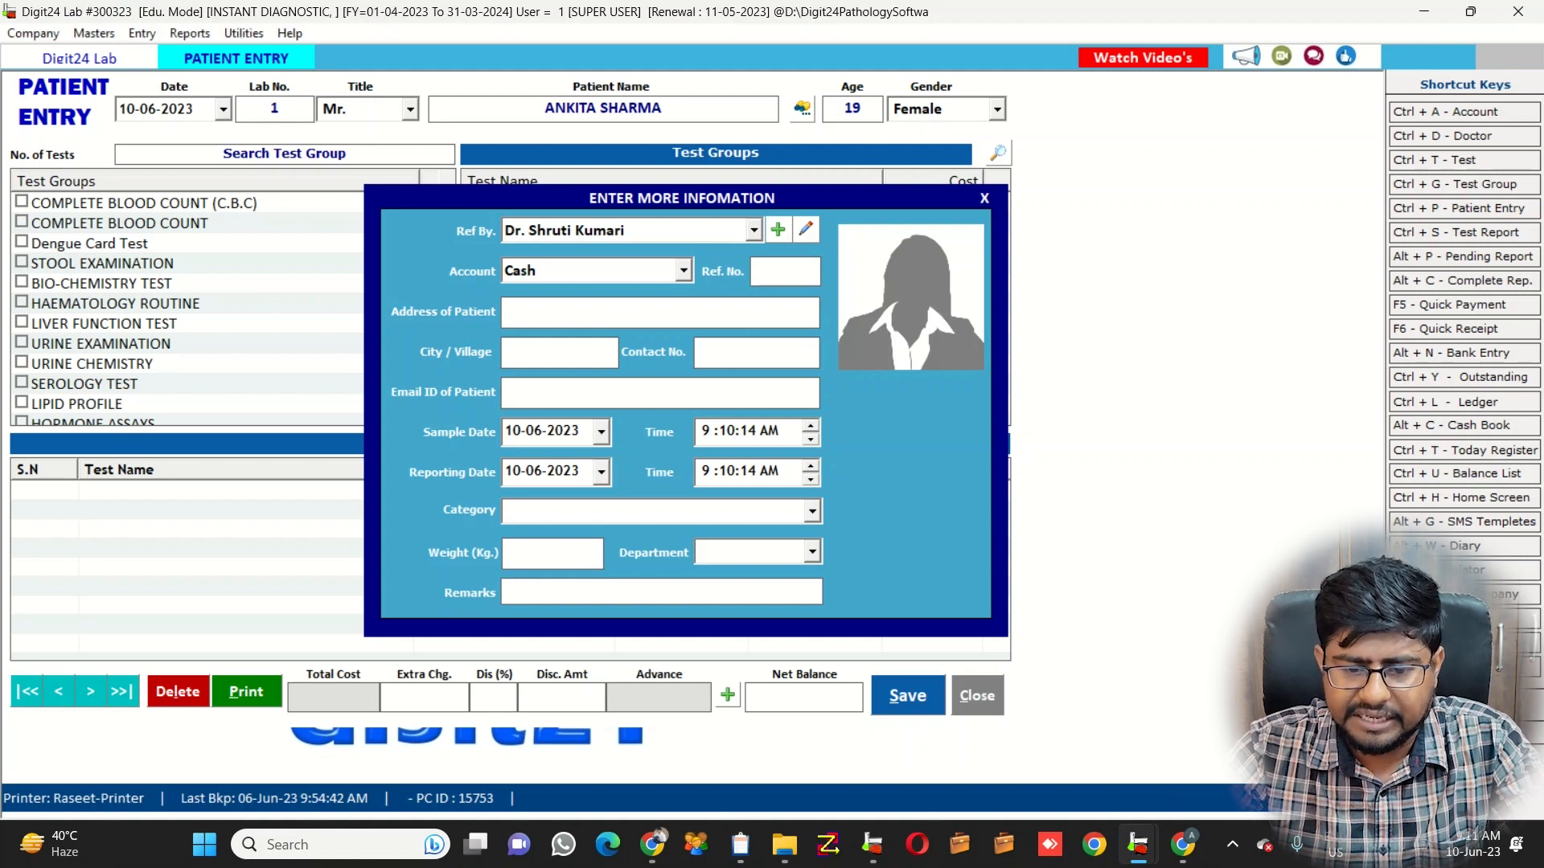
key("Return")
key("Return")
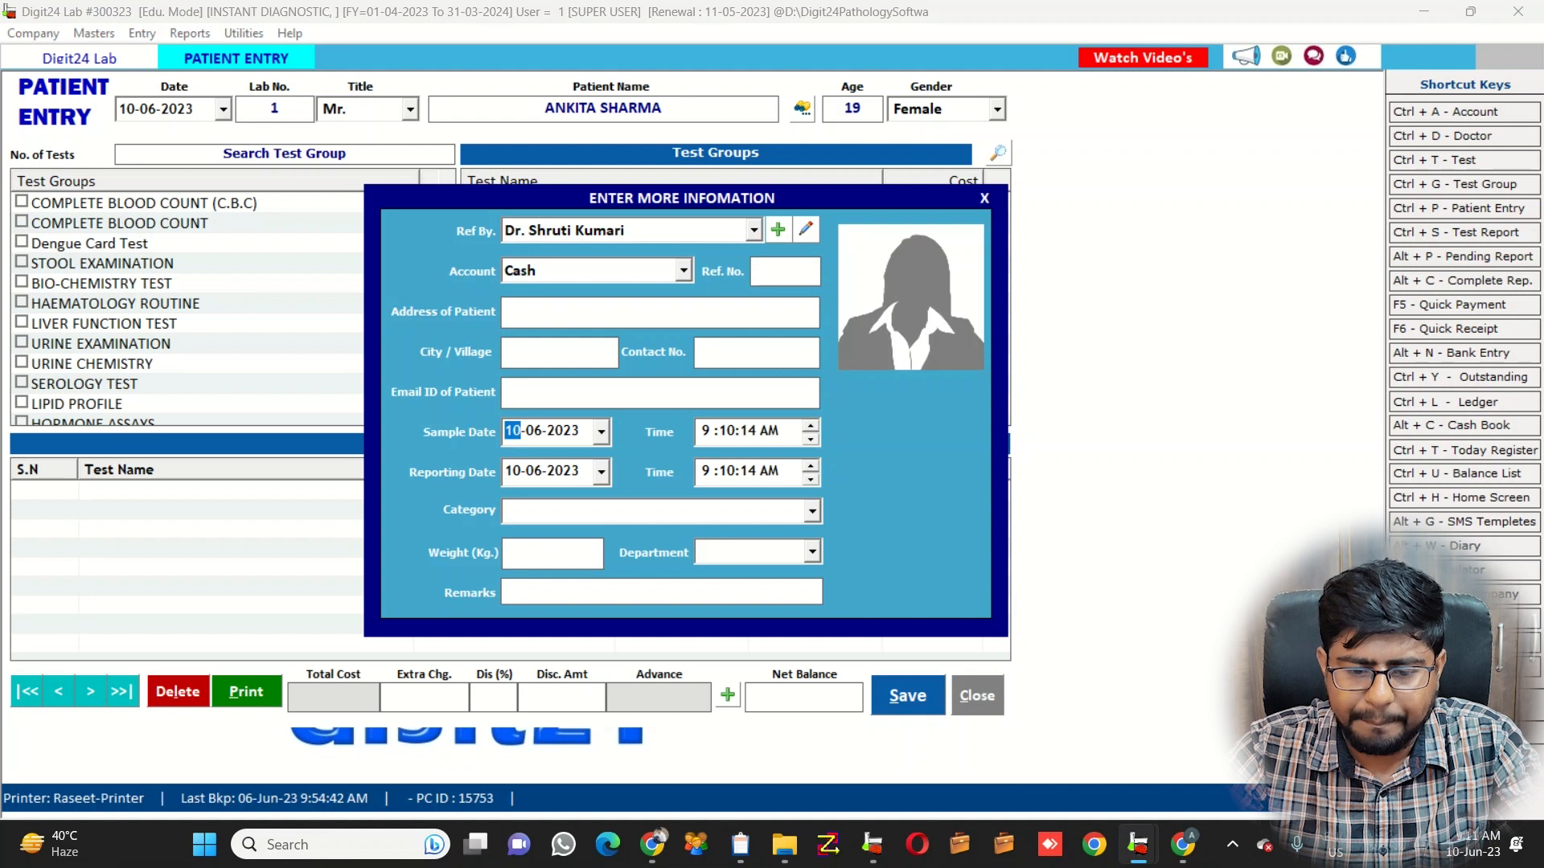
key("Return")
key("Return")
key("Return")
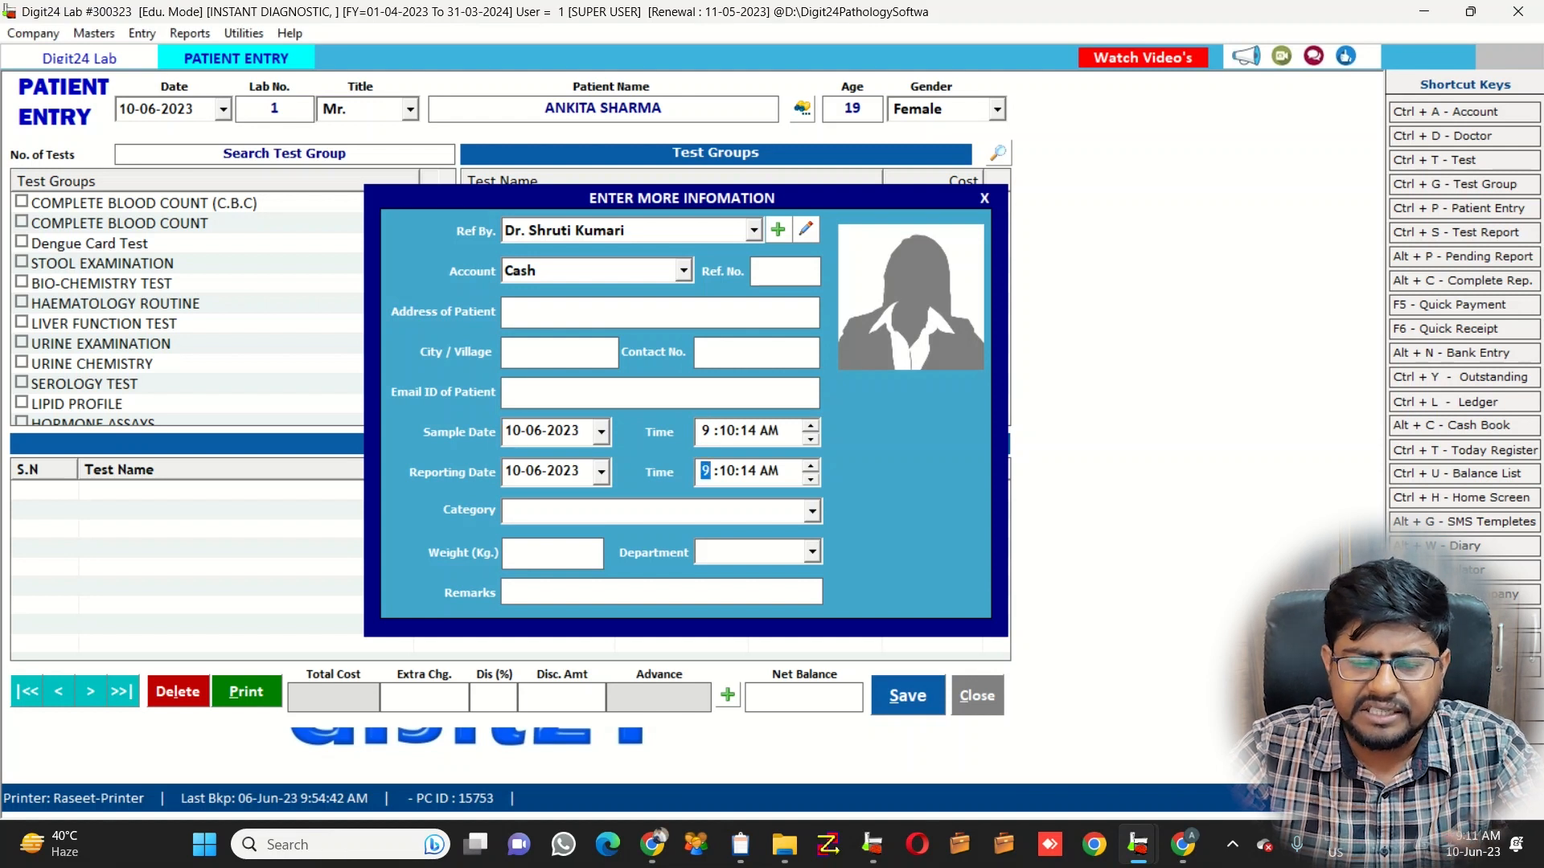
key("Return")
key("Return")
key("Return")
key("Return")
key("Return")
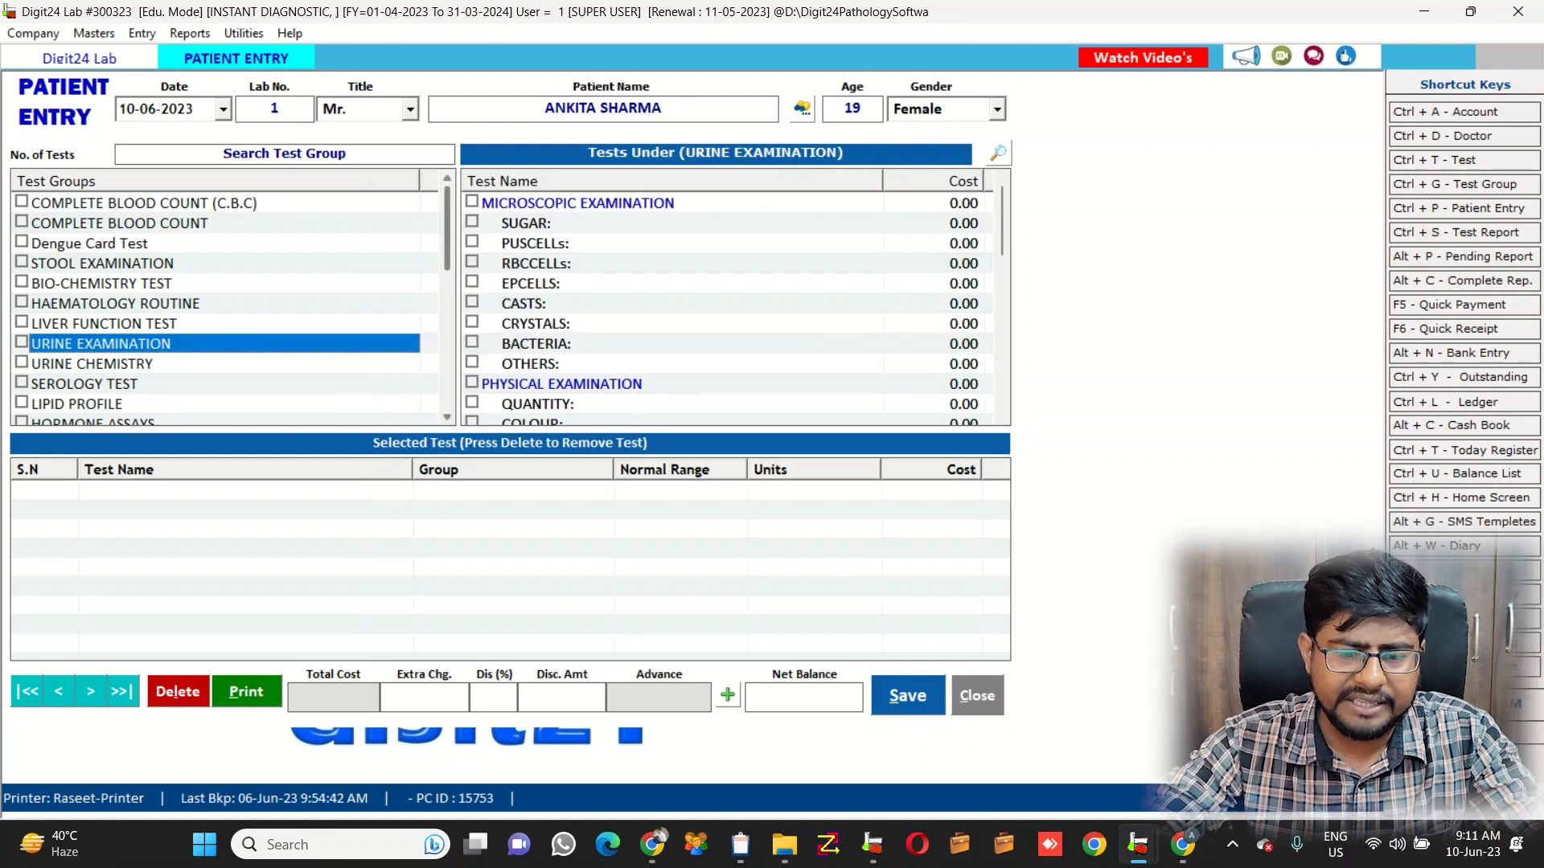
Select URINE EXAMINATION in Test Groups and scroll through the whole group list
left_click_drag(447, 233, 447, 234)
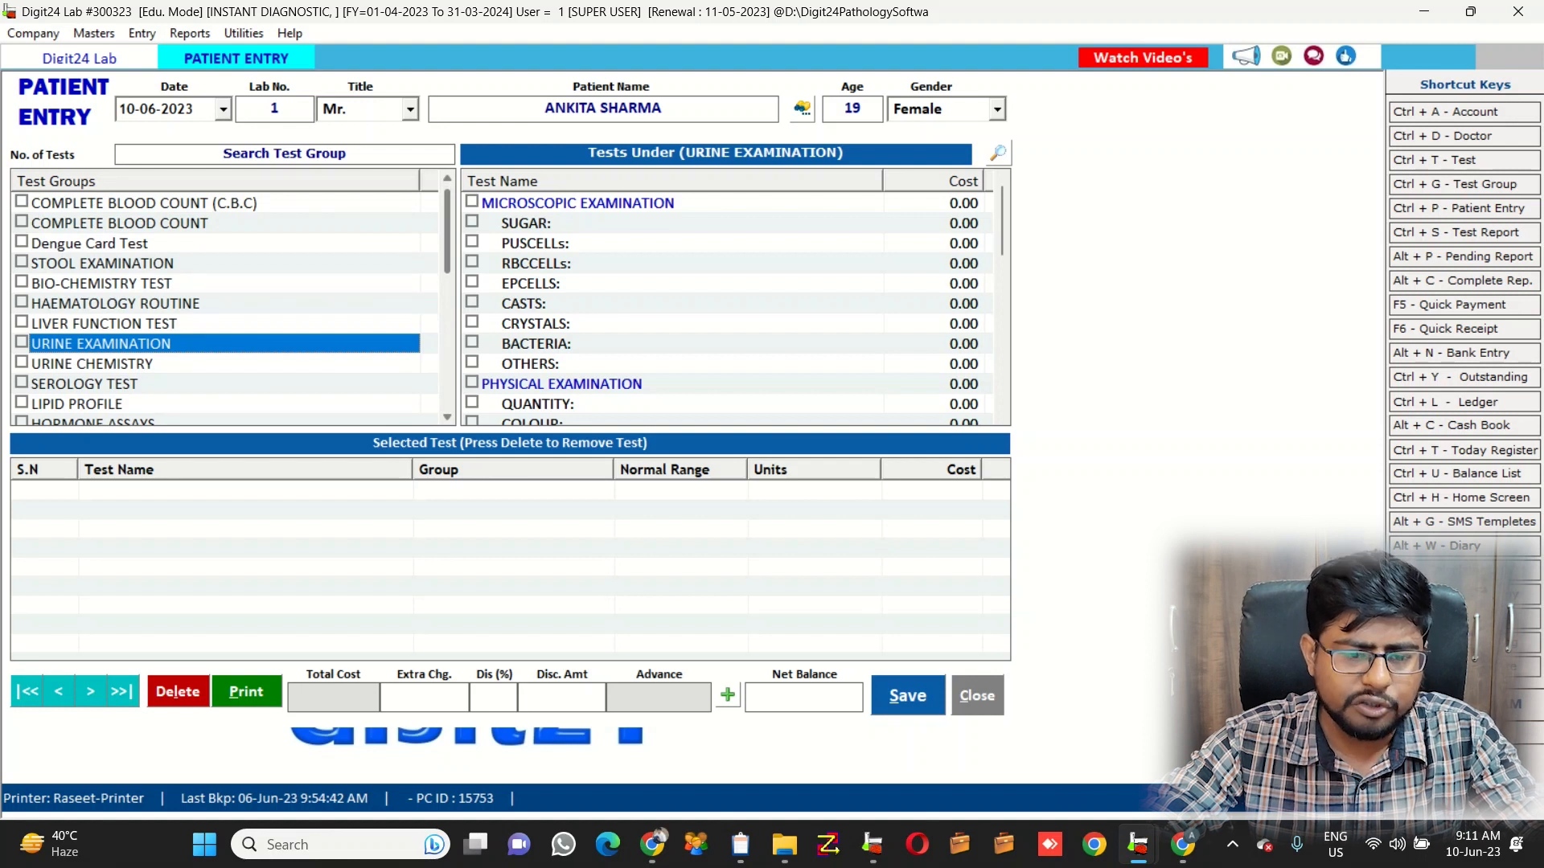
left_click_drag(447, 234, 447, 235)
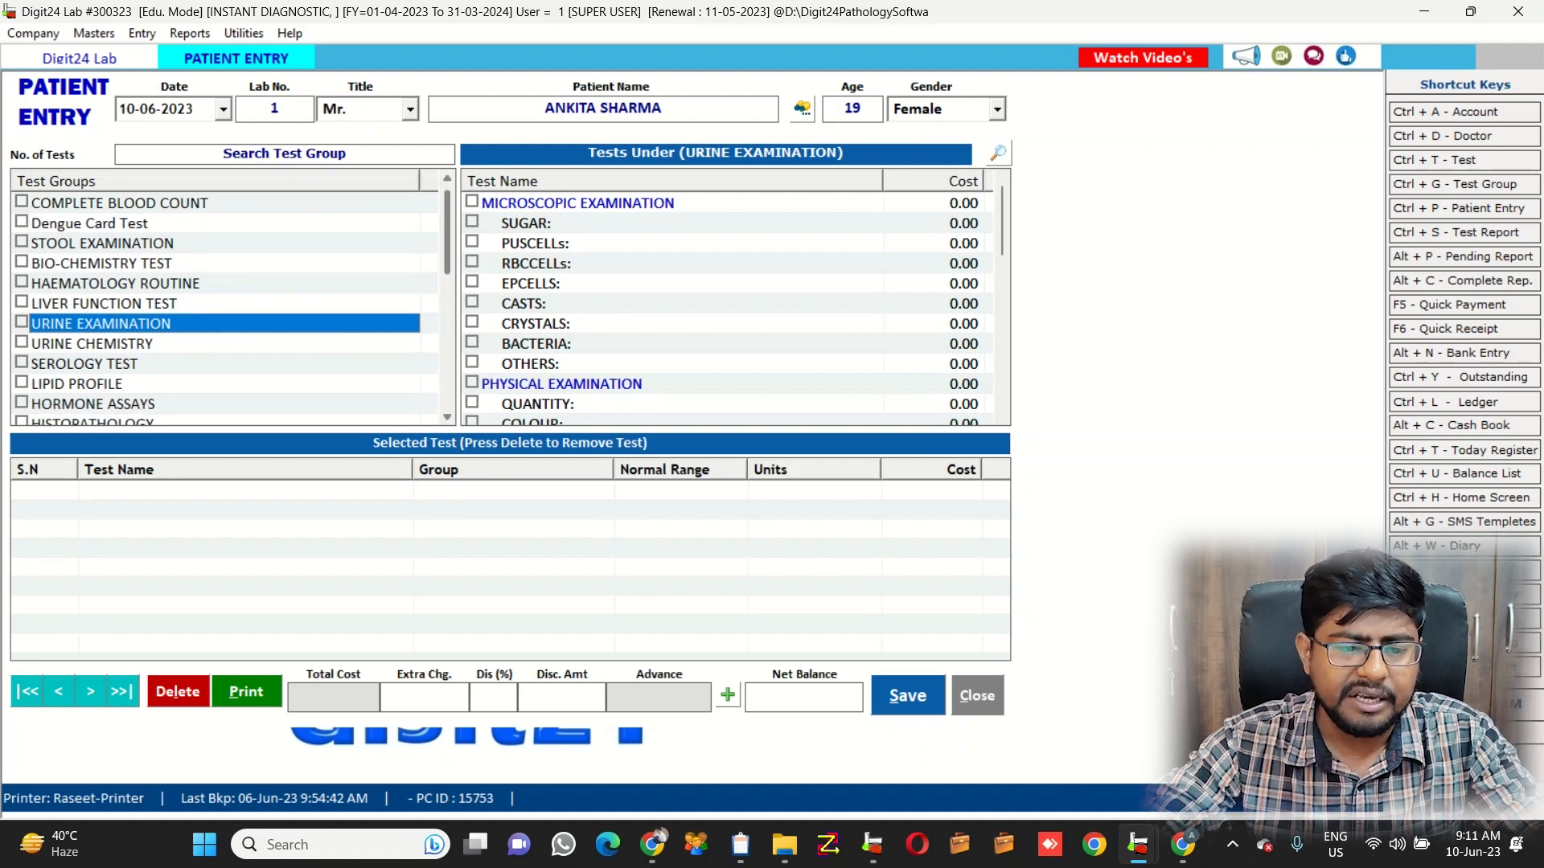
left_click_drag(447, 238, 448, 256)
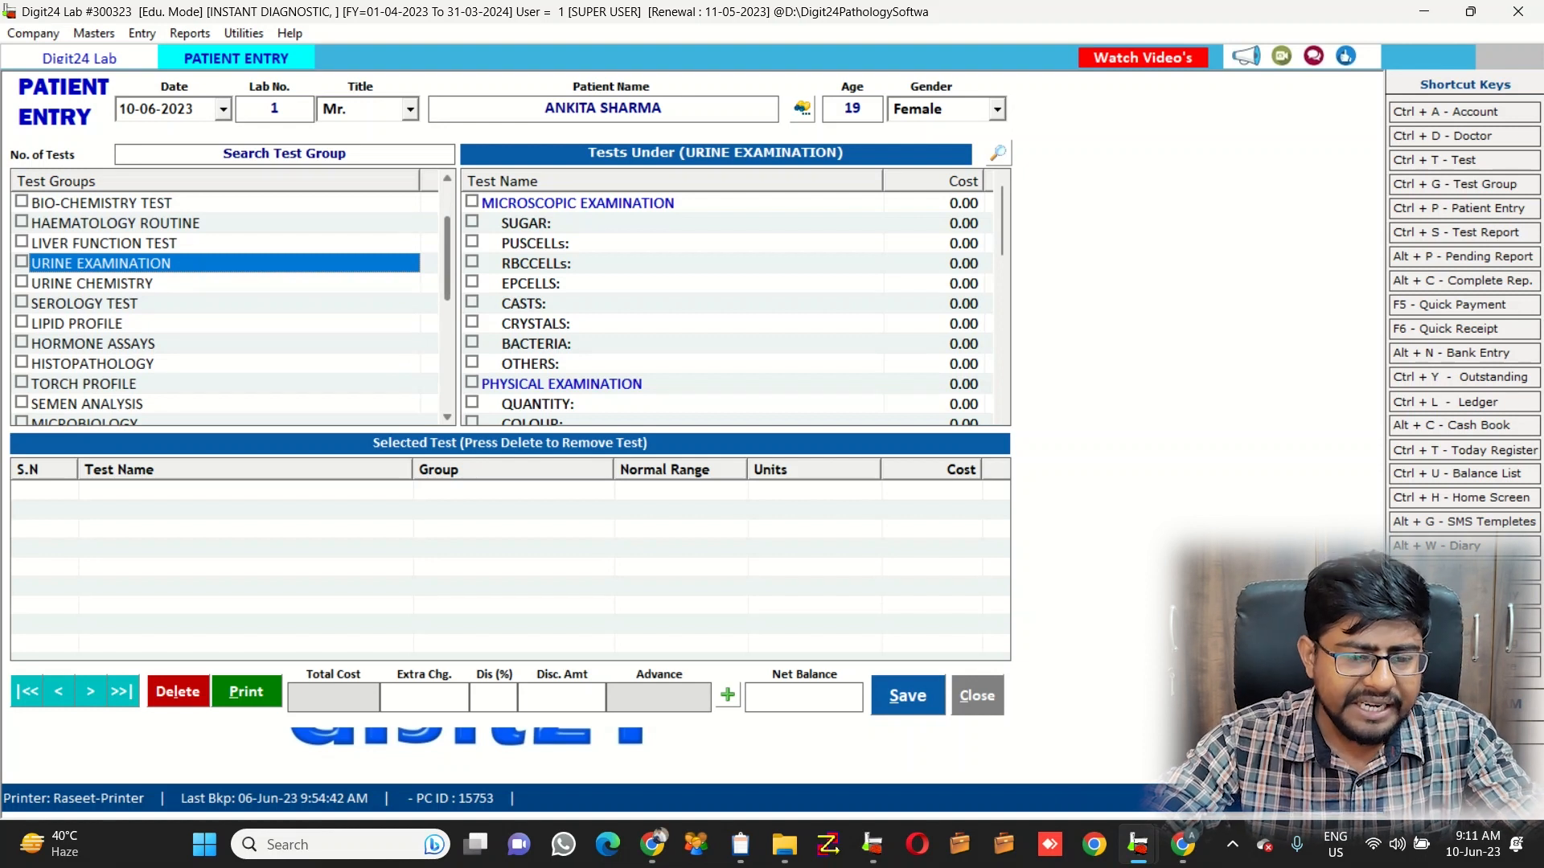
left_click_drag(447, 258, 447, 286)
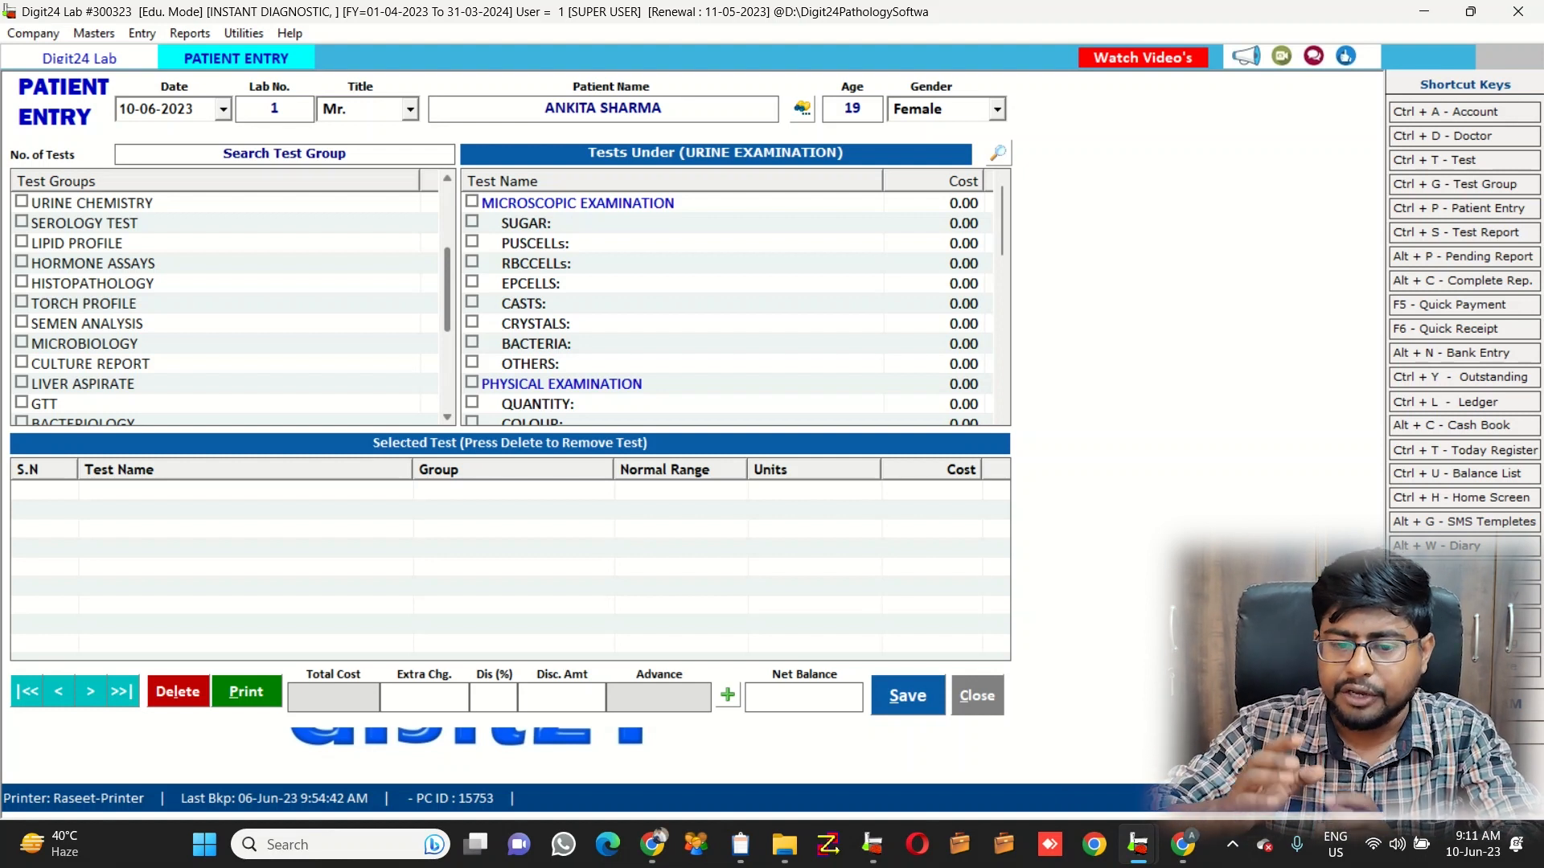
scroll(226, 306, "up", 3)
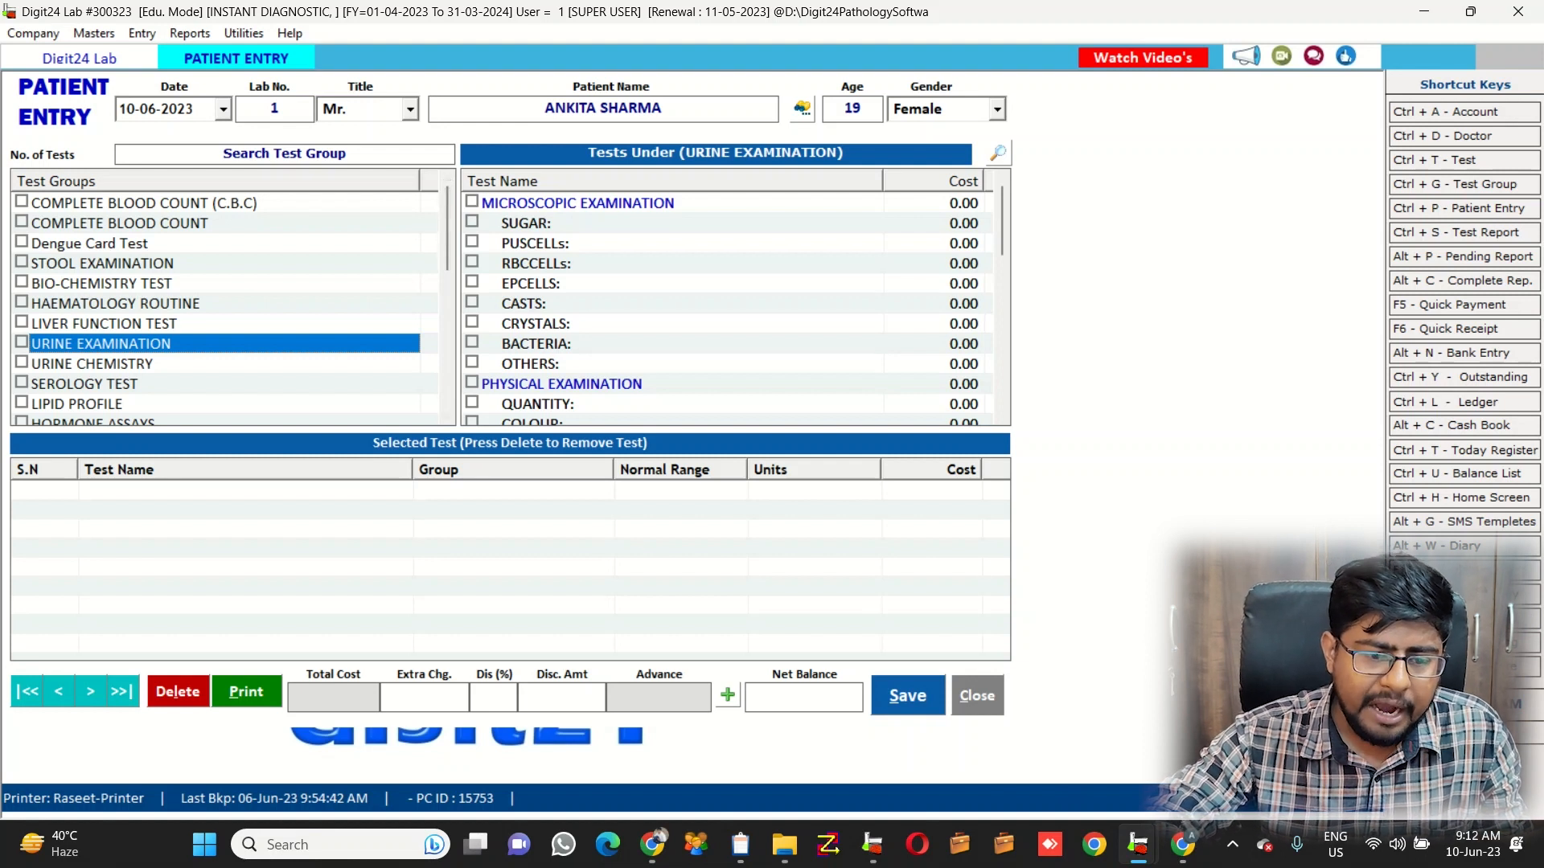
Add all 14 LIVER FUNCTION TEST tests, totalling 2000, and save the patient entry
left_click(22, 323)
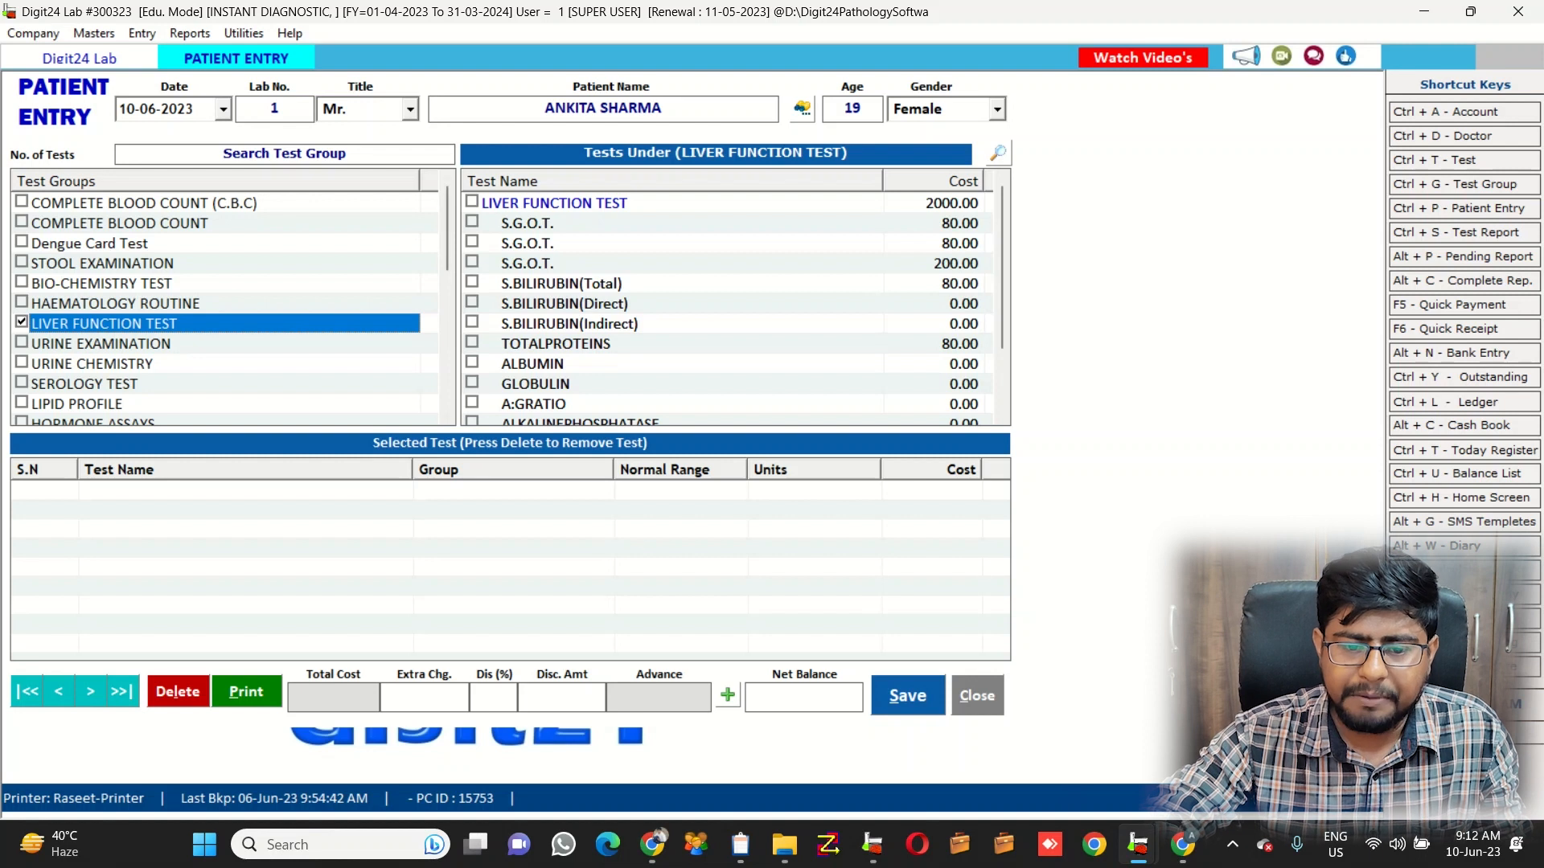
left_click(538, 203)
key("space")
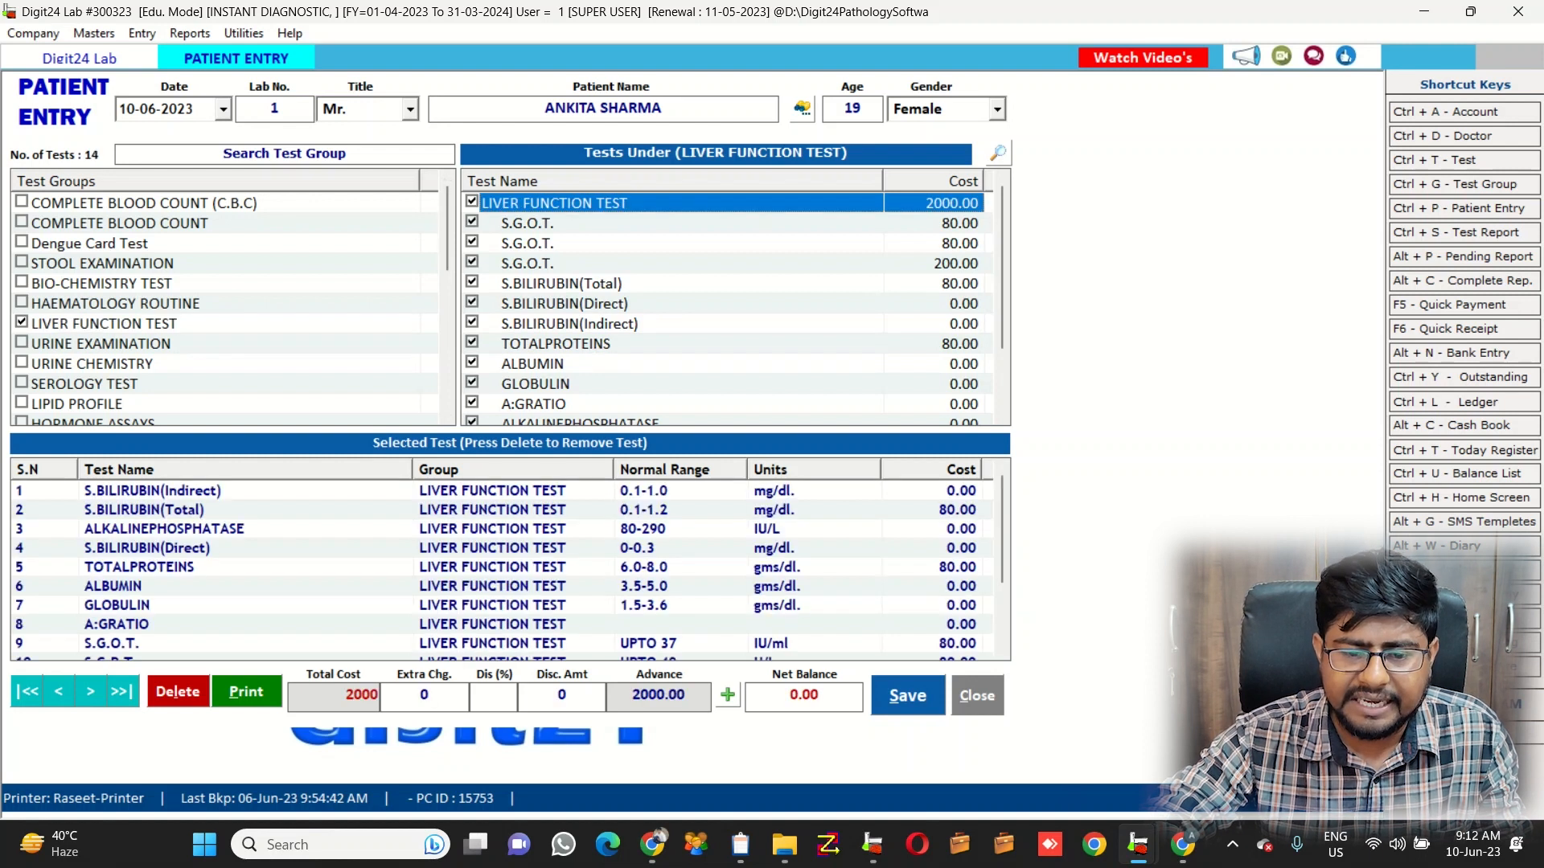
mouse_move(1002, 265)
left_mouse_down()
mouse_move(1002, 330)
mouse_move(1002, 266)
left_mouse_up()
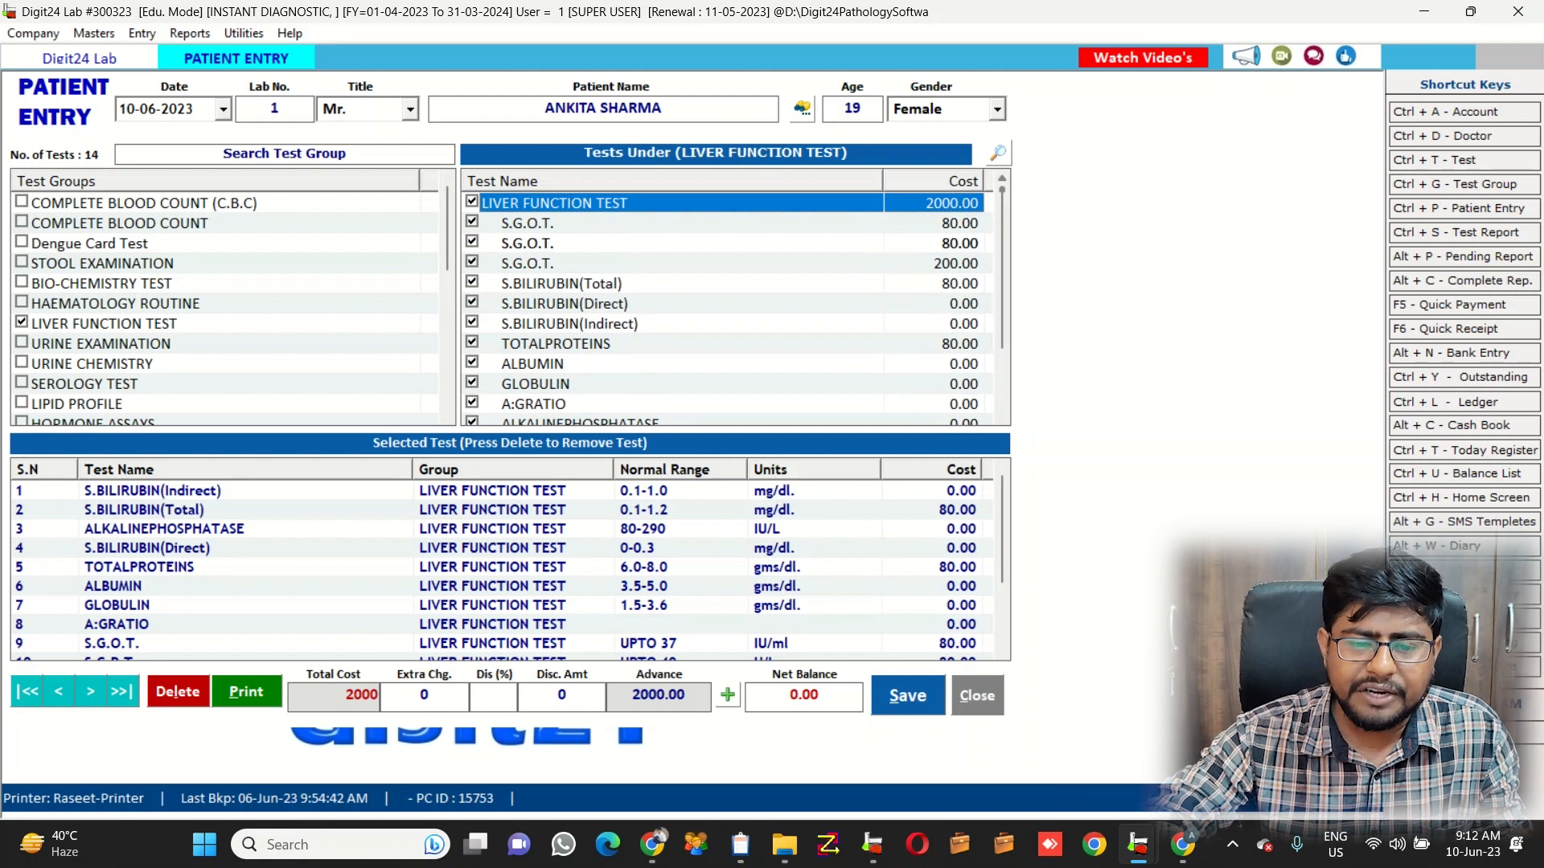
key("alt+s")
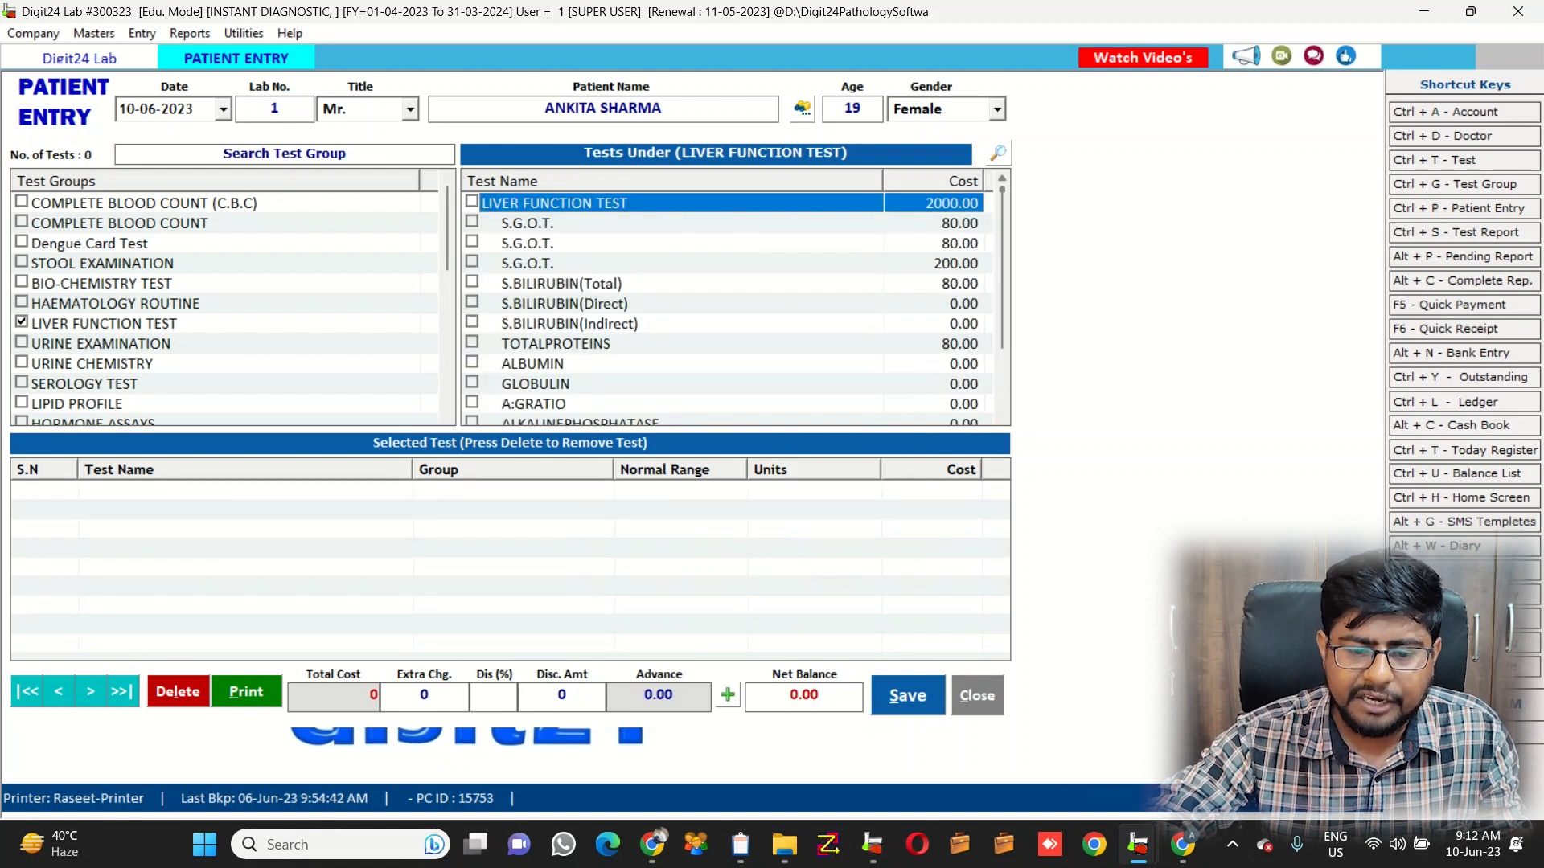
left_click(472, 282)
left_click(472, 302)
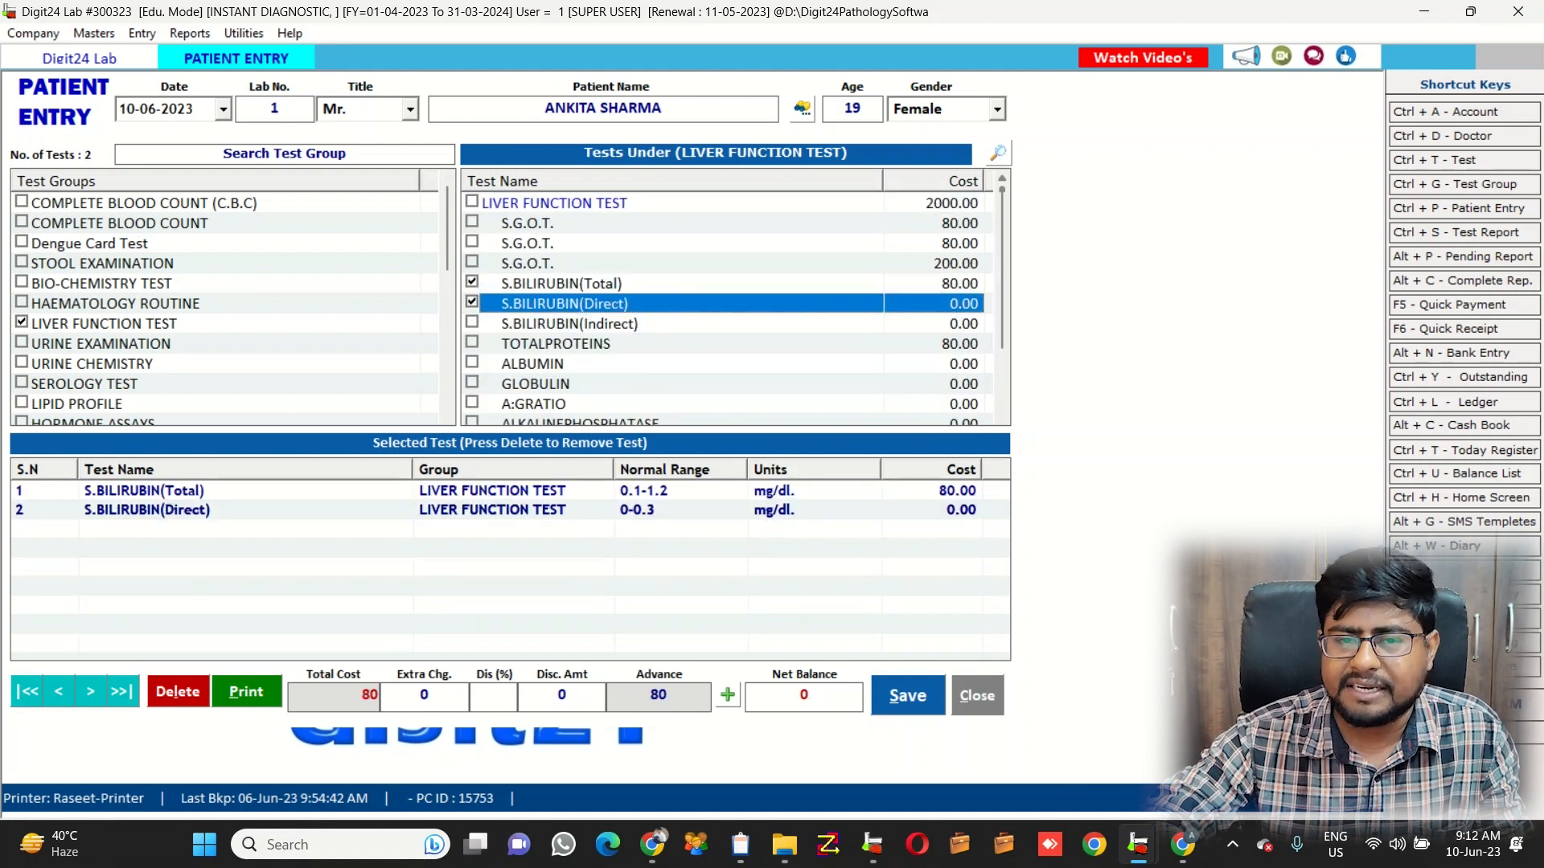
left_click(472, 201)
key("alt+s")
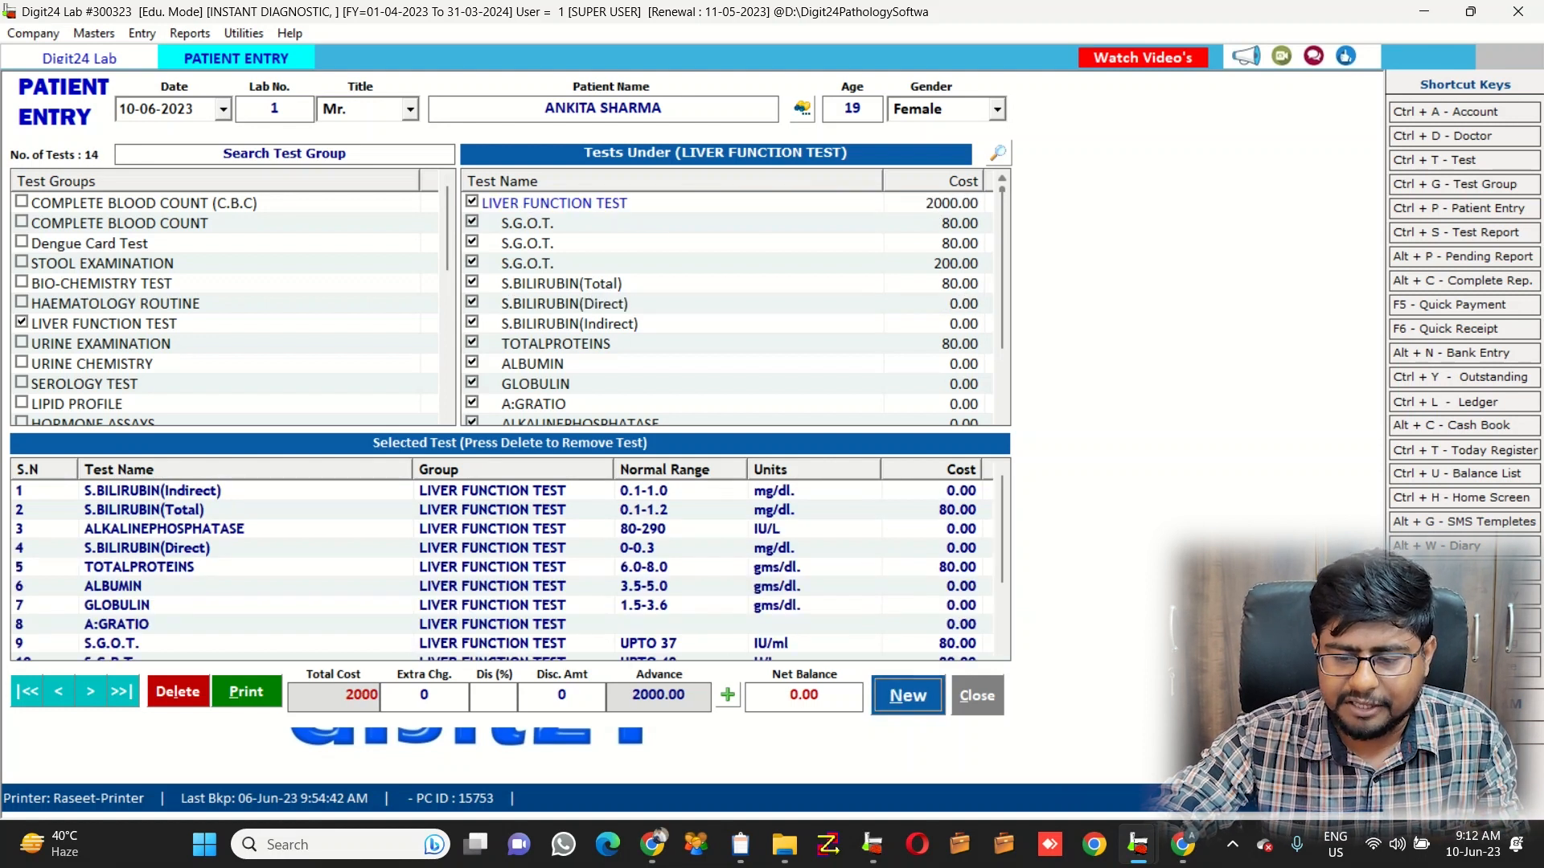
Acknowledge the save, close the receipt preview and Patient Entry form, and open Pending Report
key("Return")
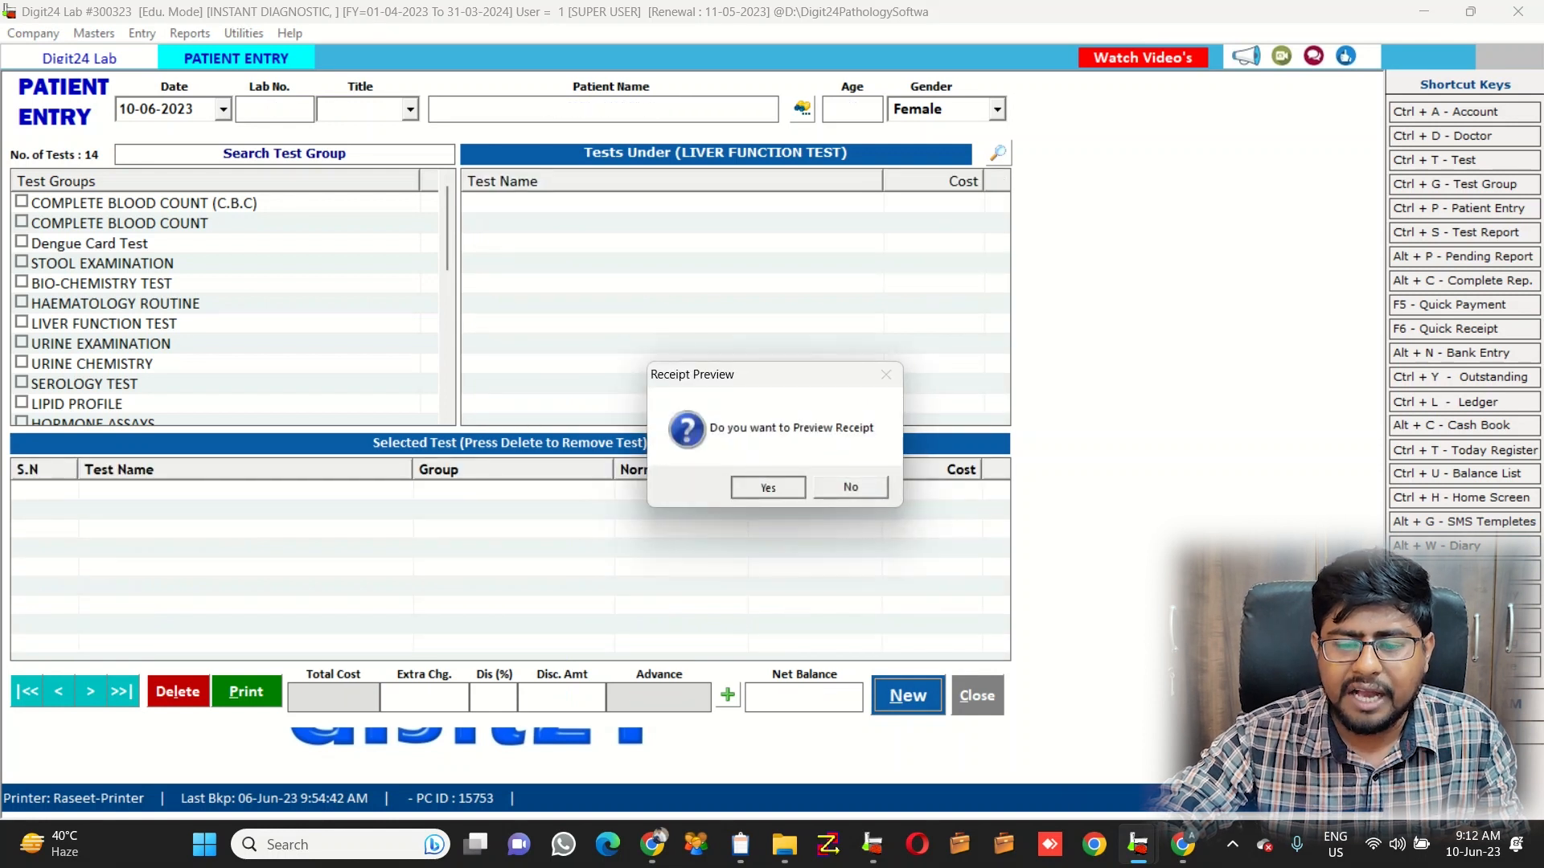
key("Return")
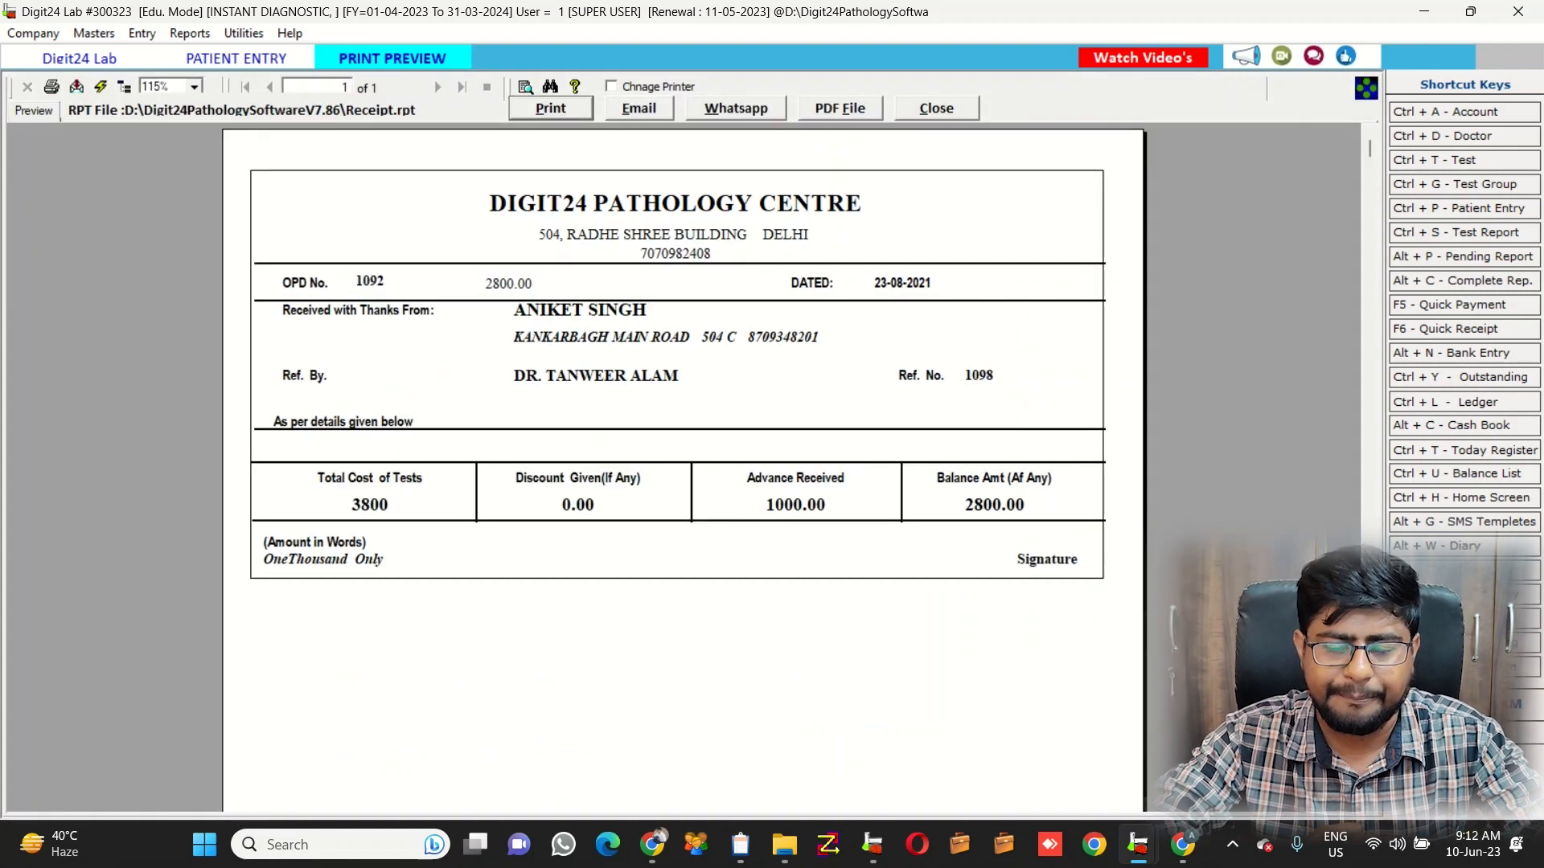
key("Escape")
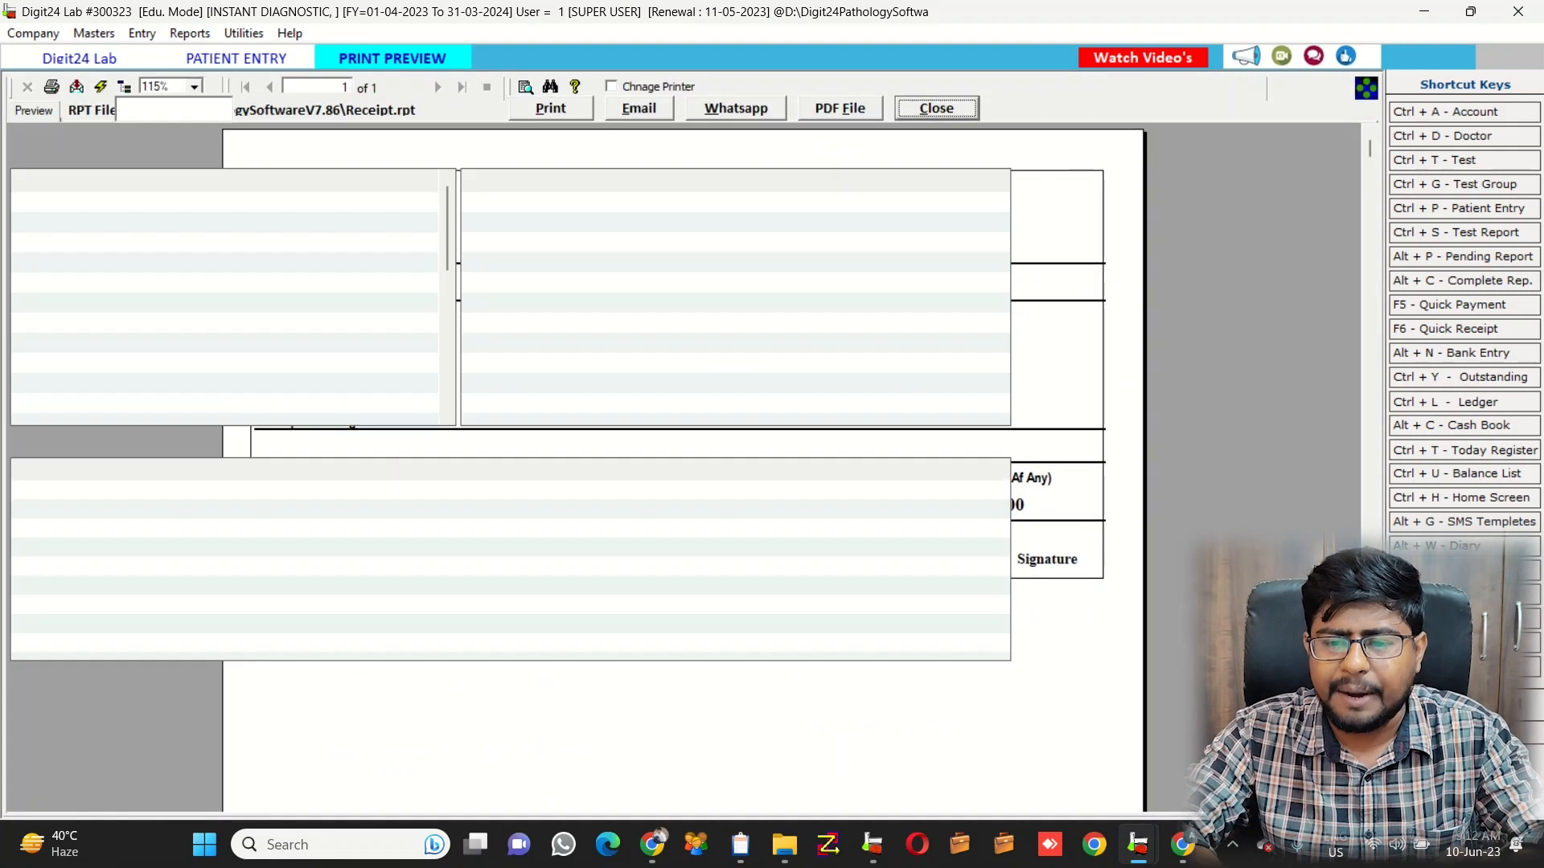
key("Escape")
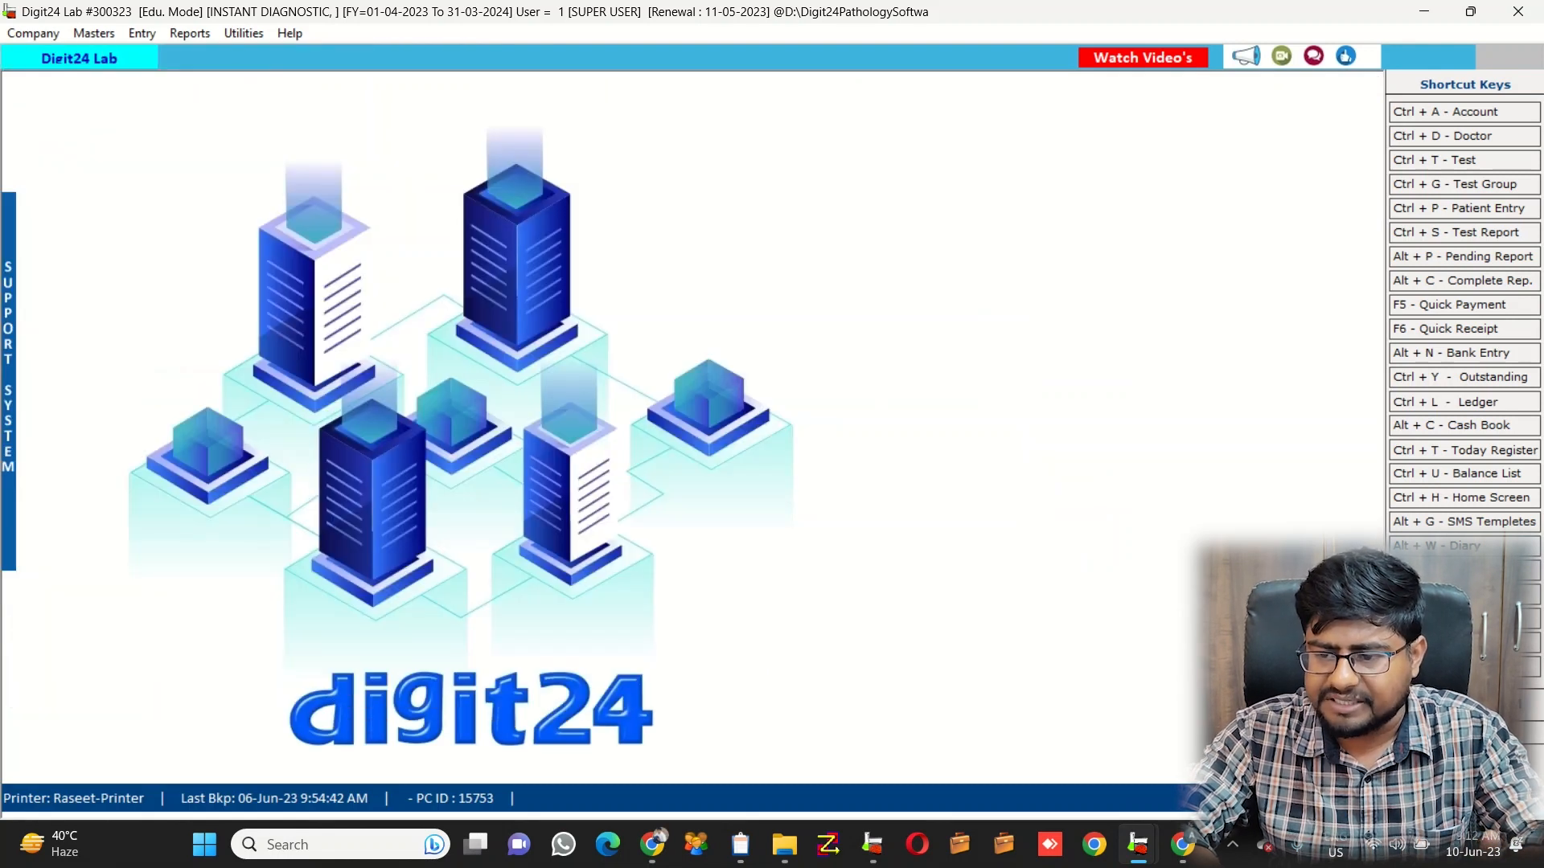
key("ctrl+s")
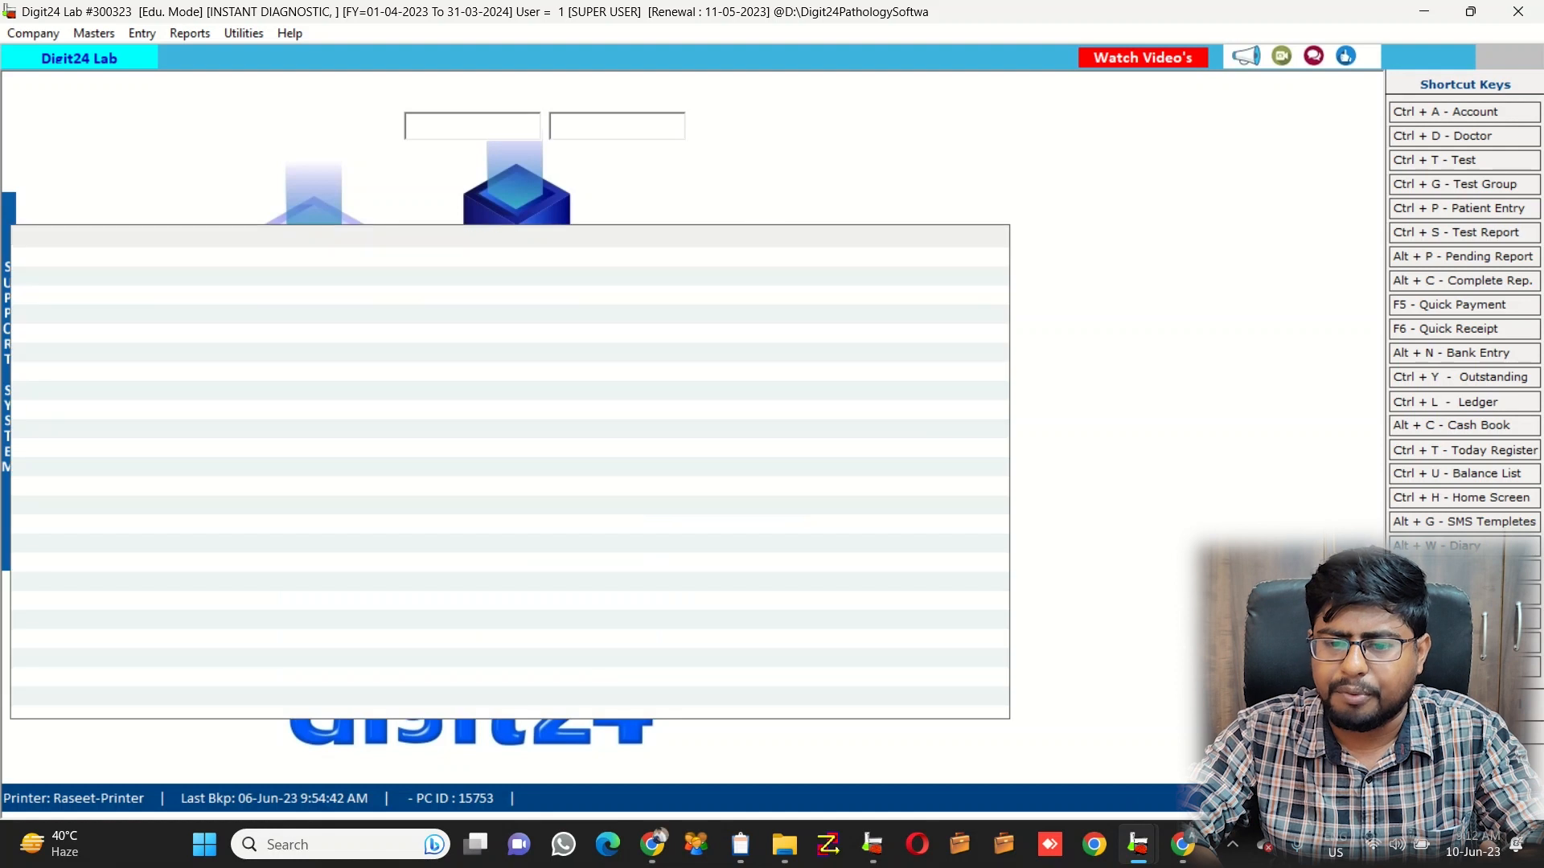
Open the patient's pending report and enter the first results 12, 2 and 52
key("Down")
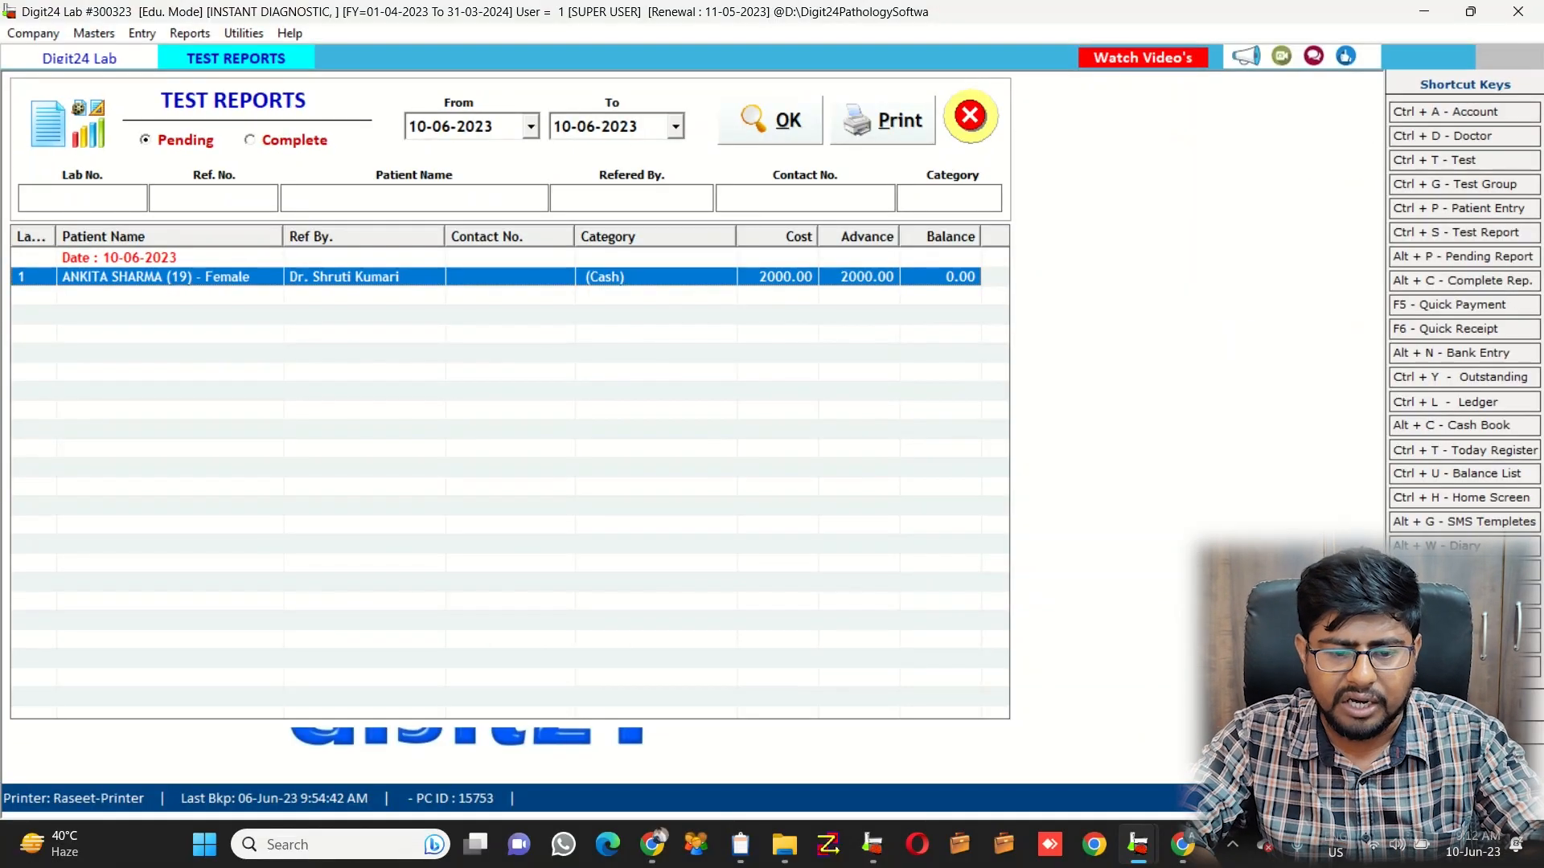
key("Return")
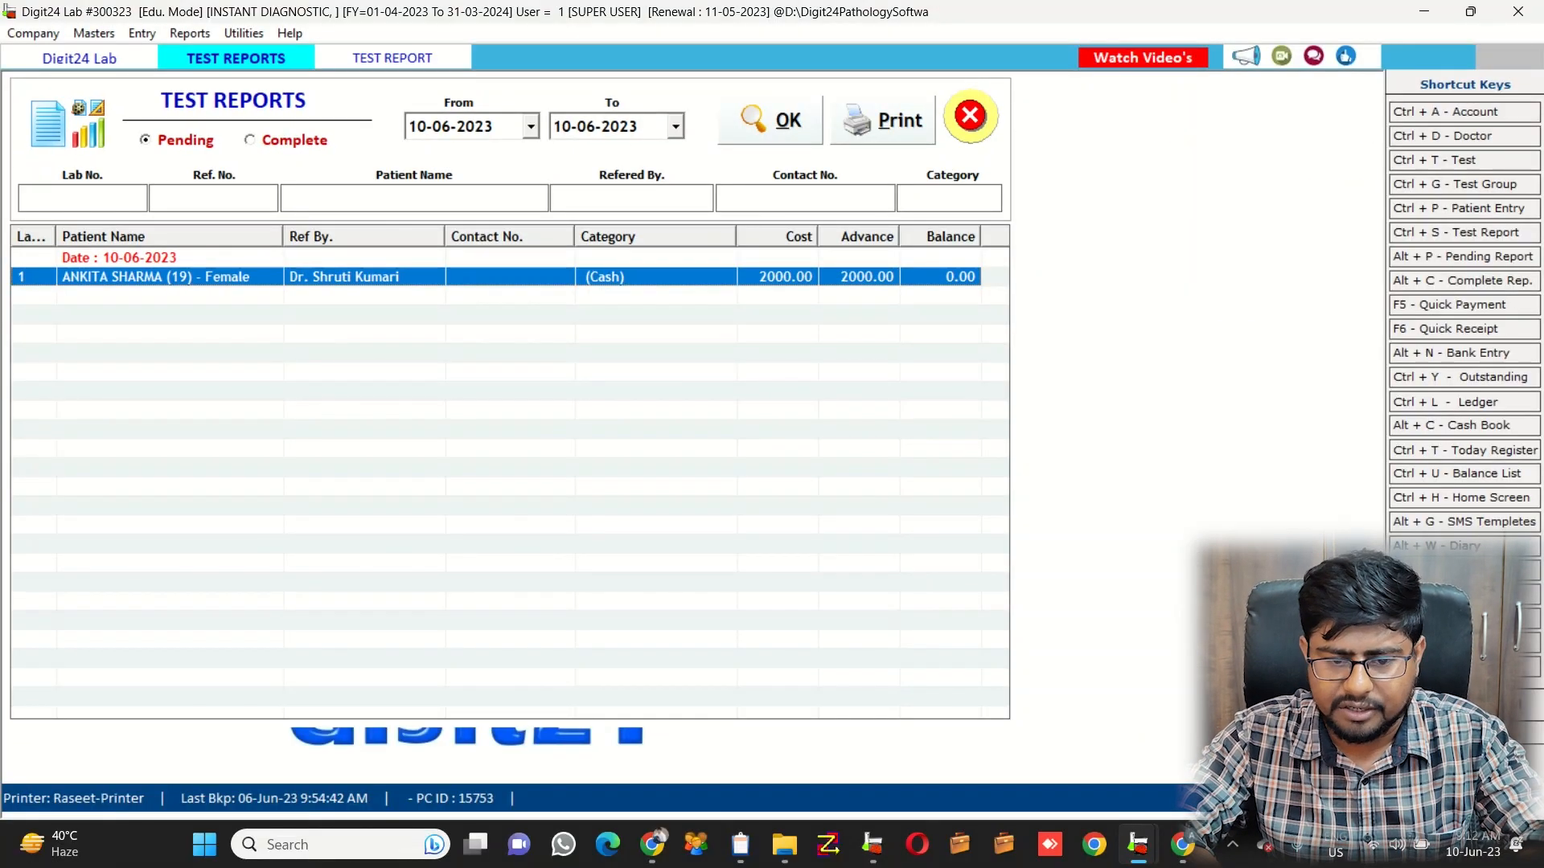
type("12")
key("Return")
type("2")
key("Return")
type("52")
key("Return")
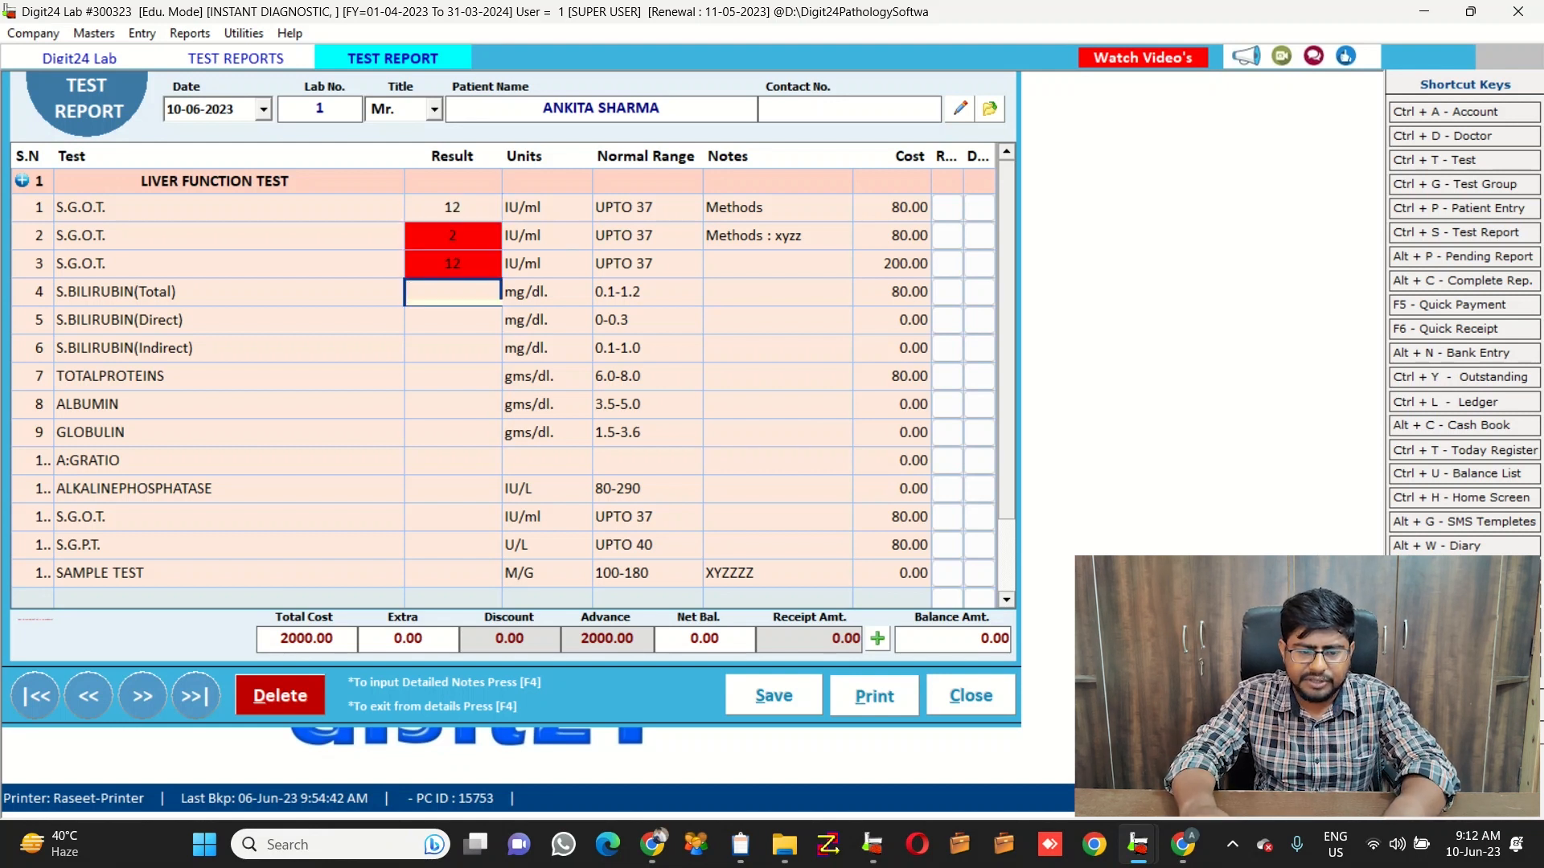
Enter bilirubin total 1, direct 0, indirect 1, total proteins 7, albumin 4, globulin 3
type("1")
key("Return")
type("0")
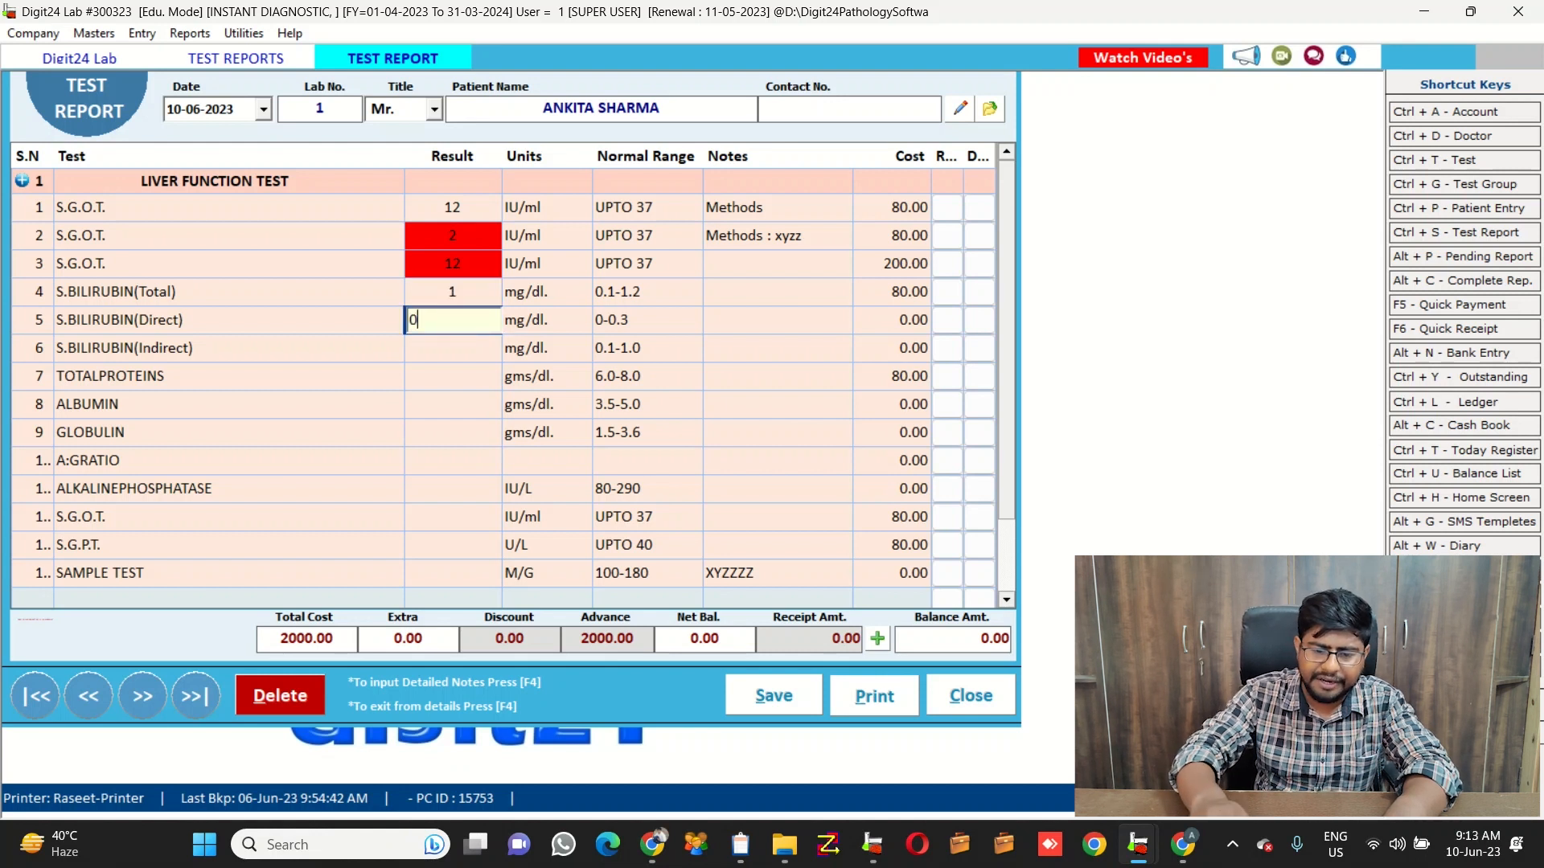
key("Return")
type("1")
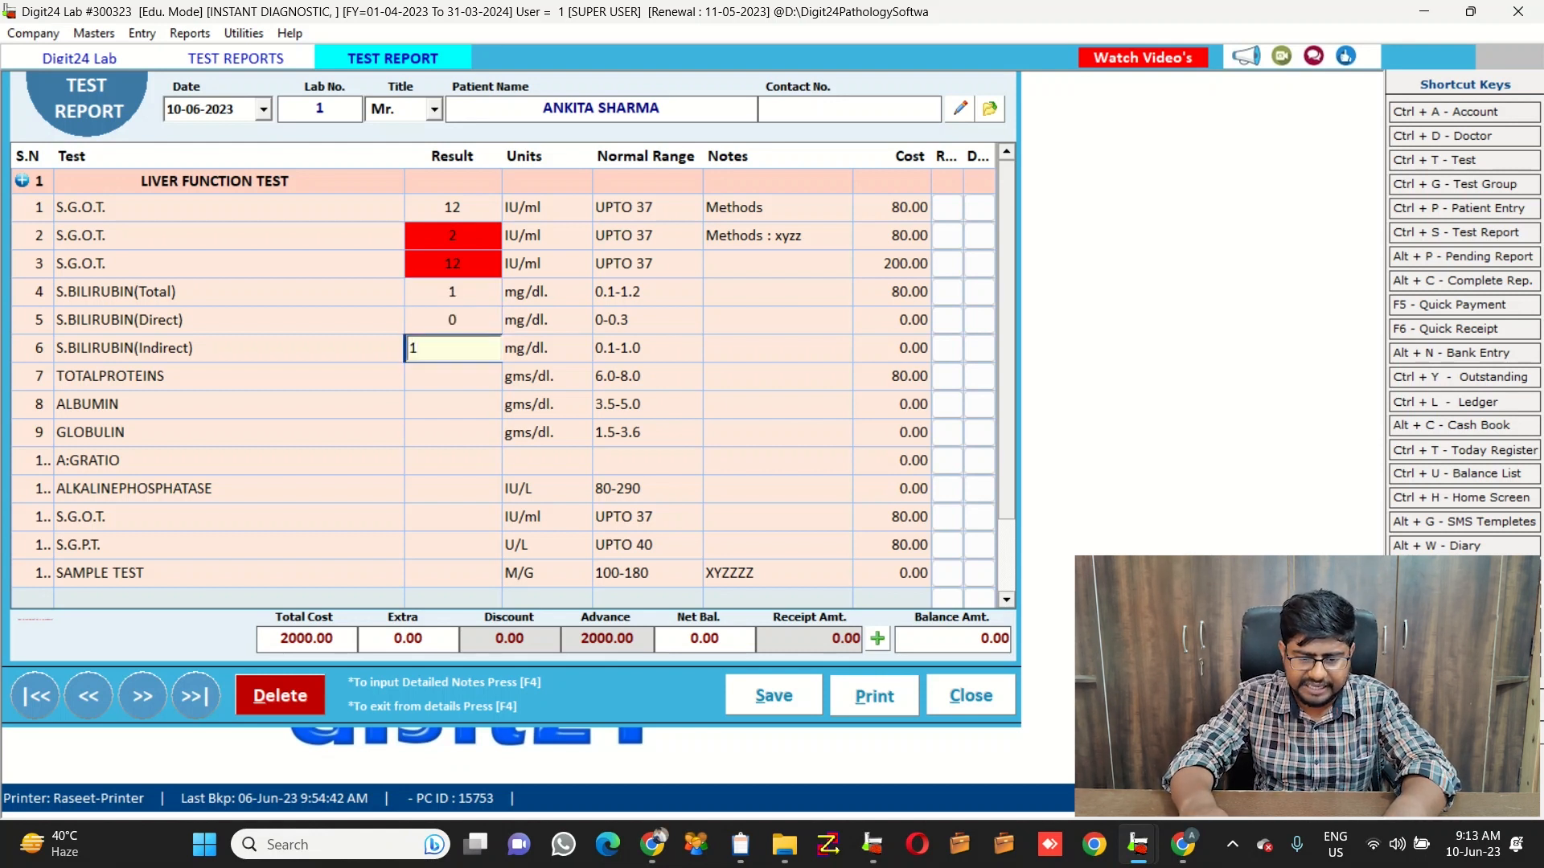
key("Return")
type("7")
key("Return")
type("4")
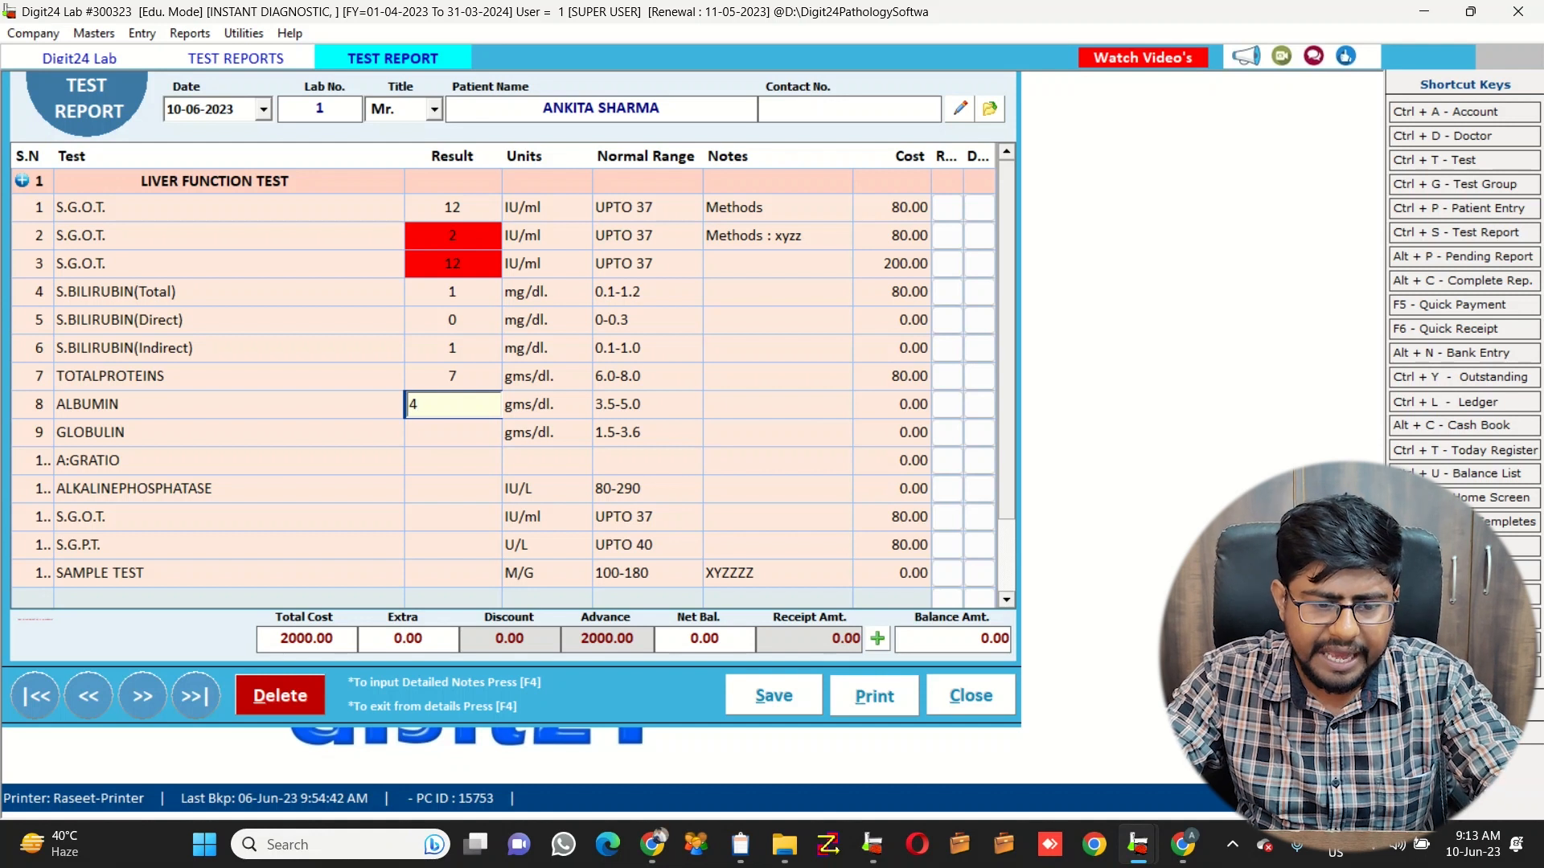
key("Return")
type("3")
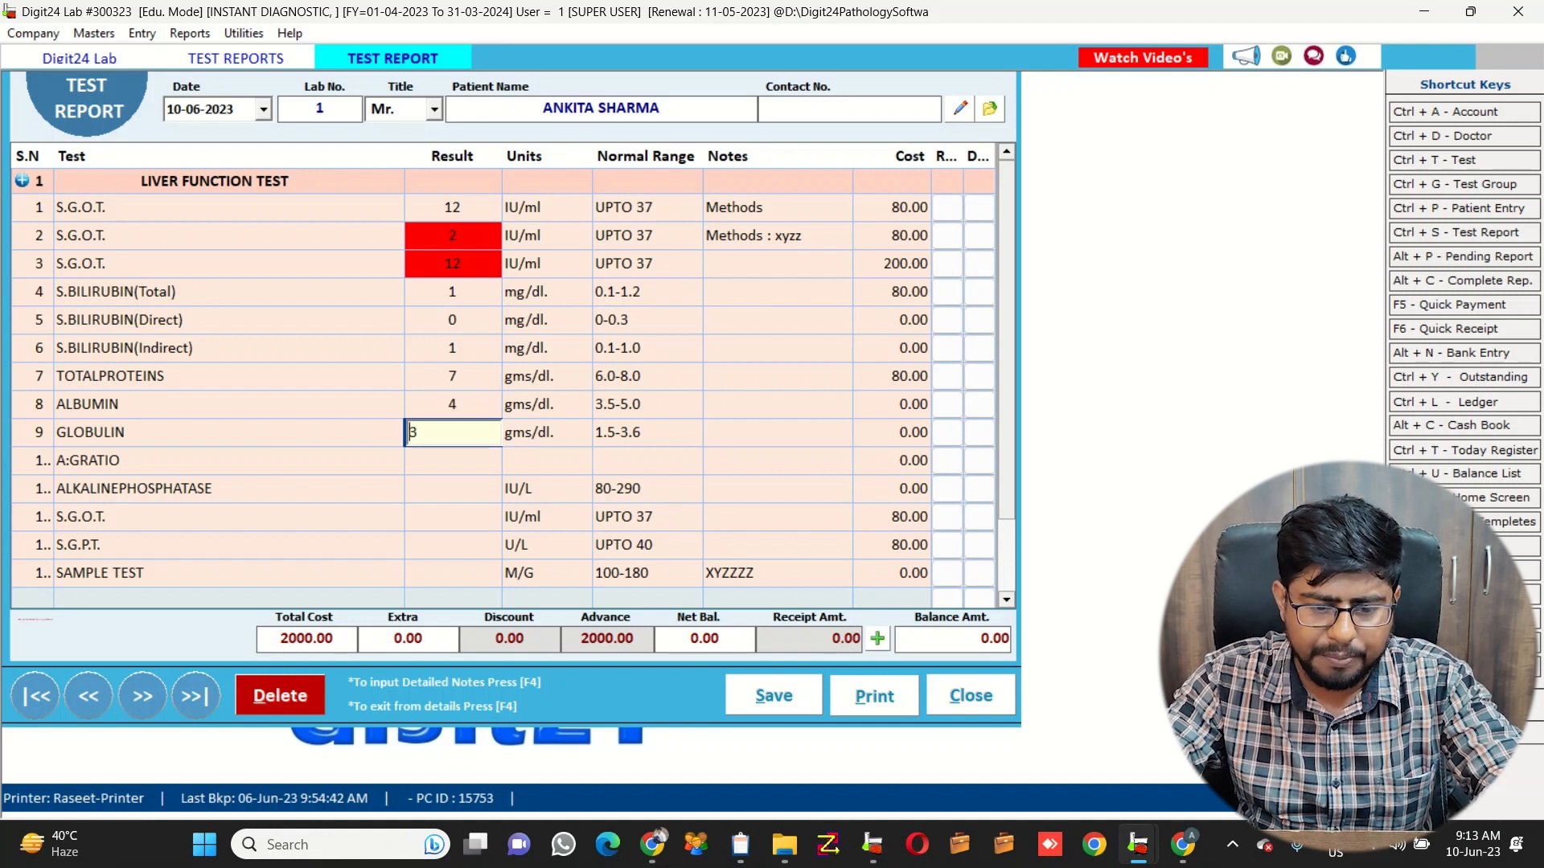
key("Return")
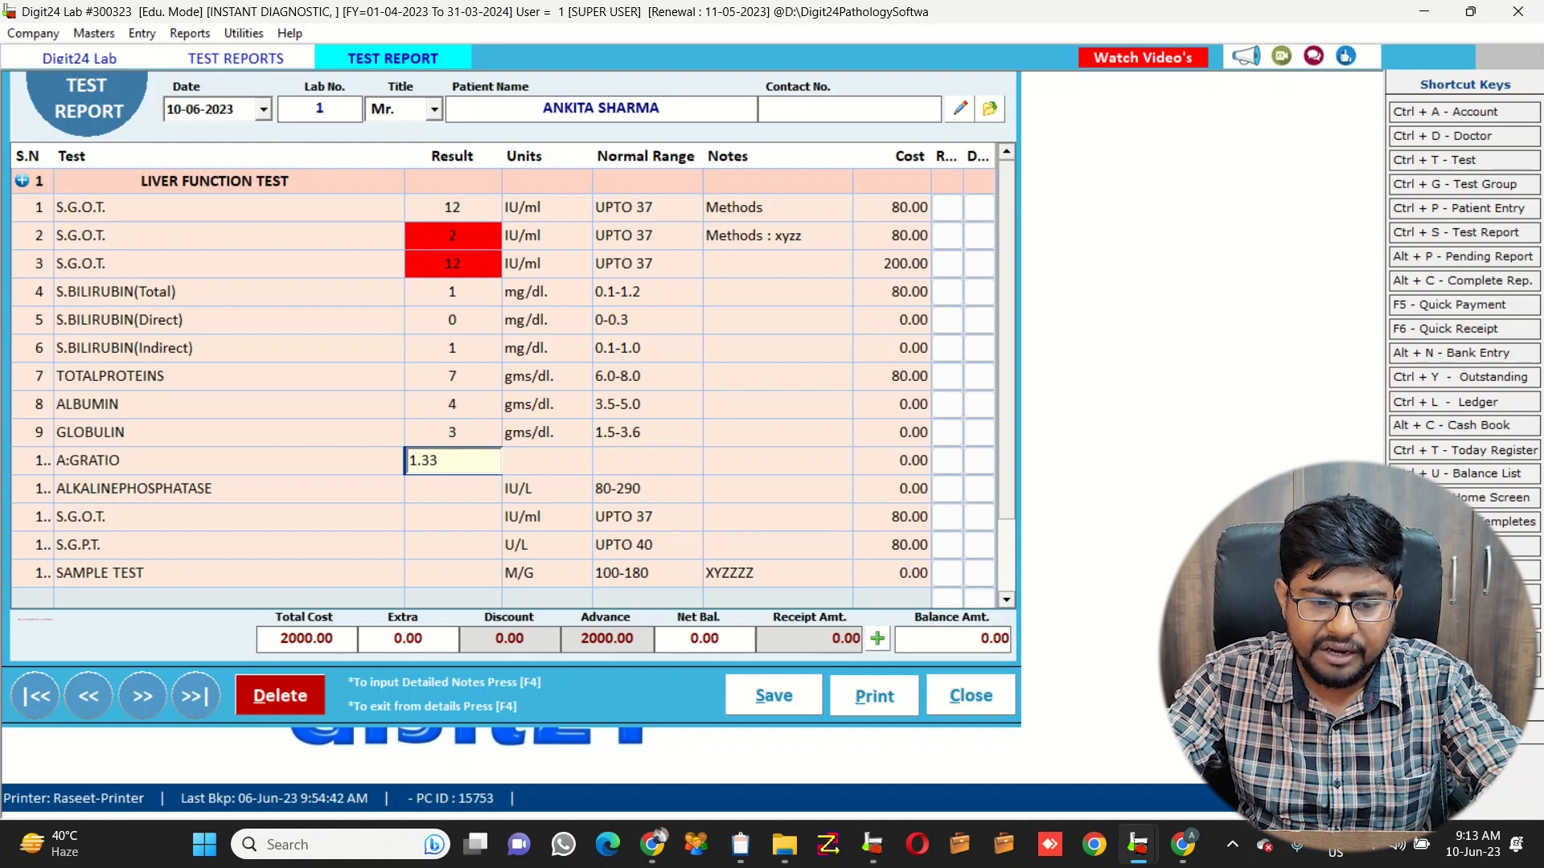
Accept A:G ratio 1.33, enter alkaline phosphatase 86, S.G.O.T. 23, S.G.P.T. 45, sample test 100, and save
key("Return")
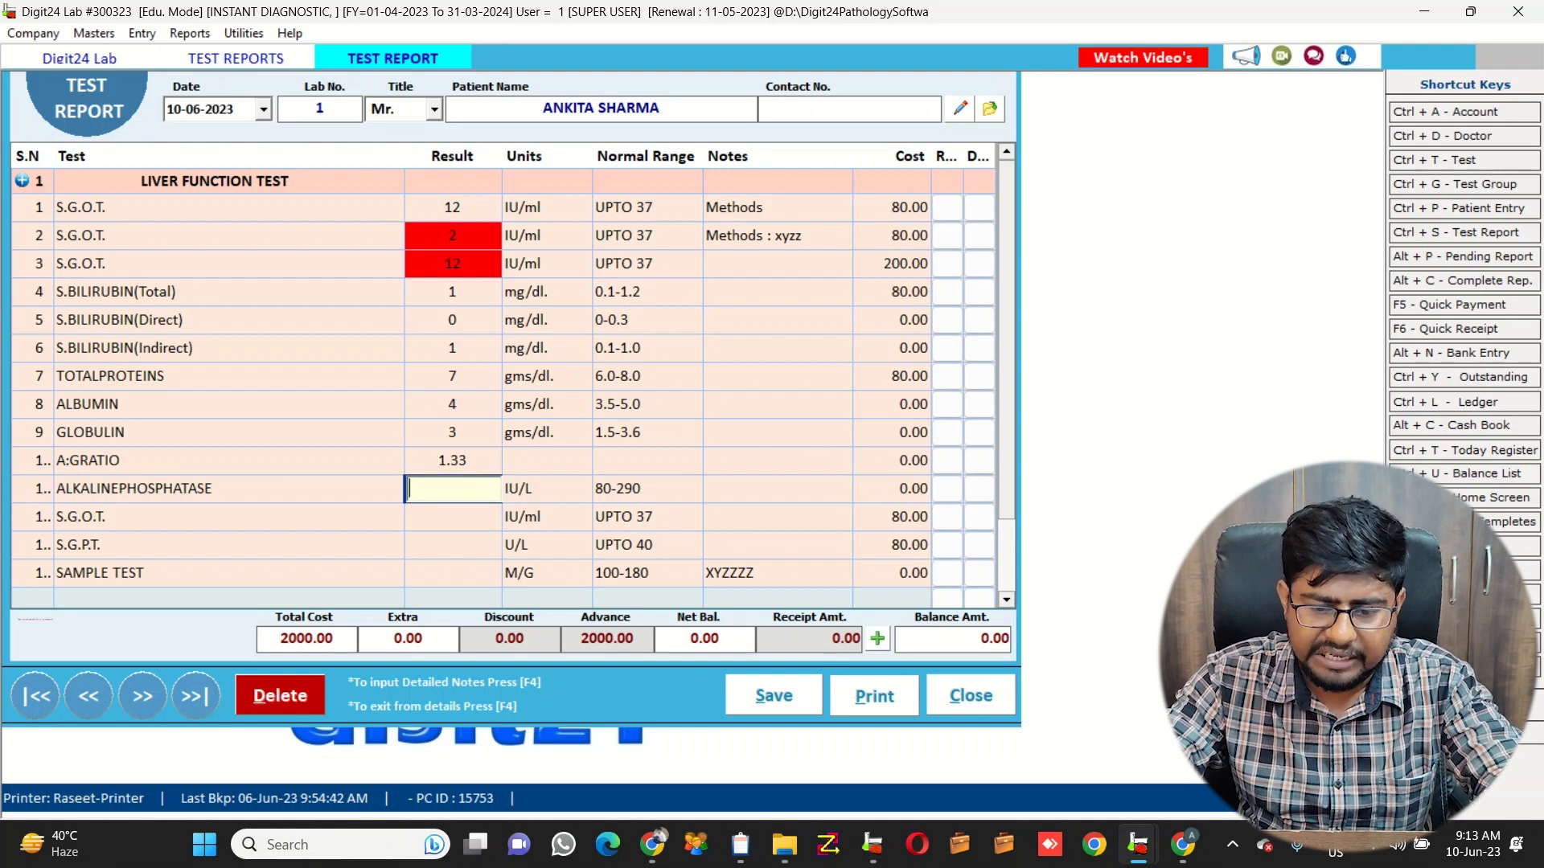
type("86")
key("Return")
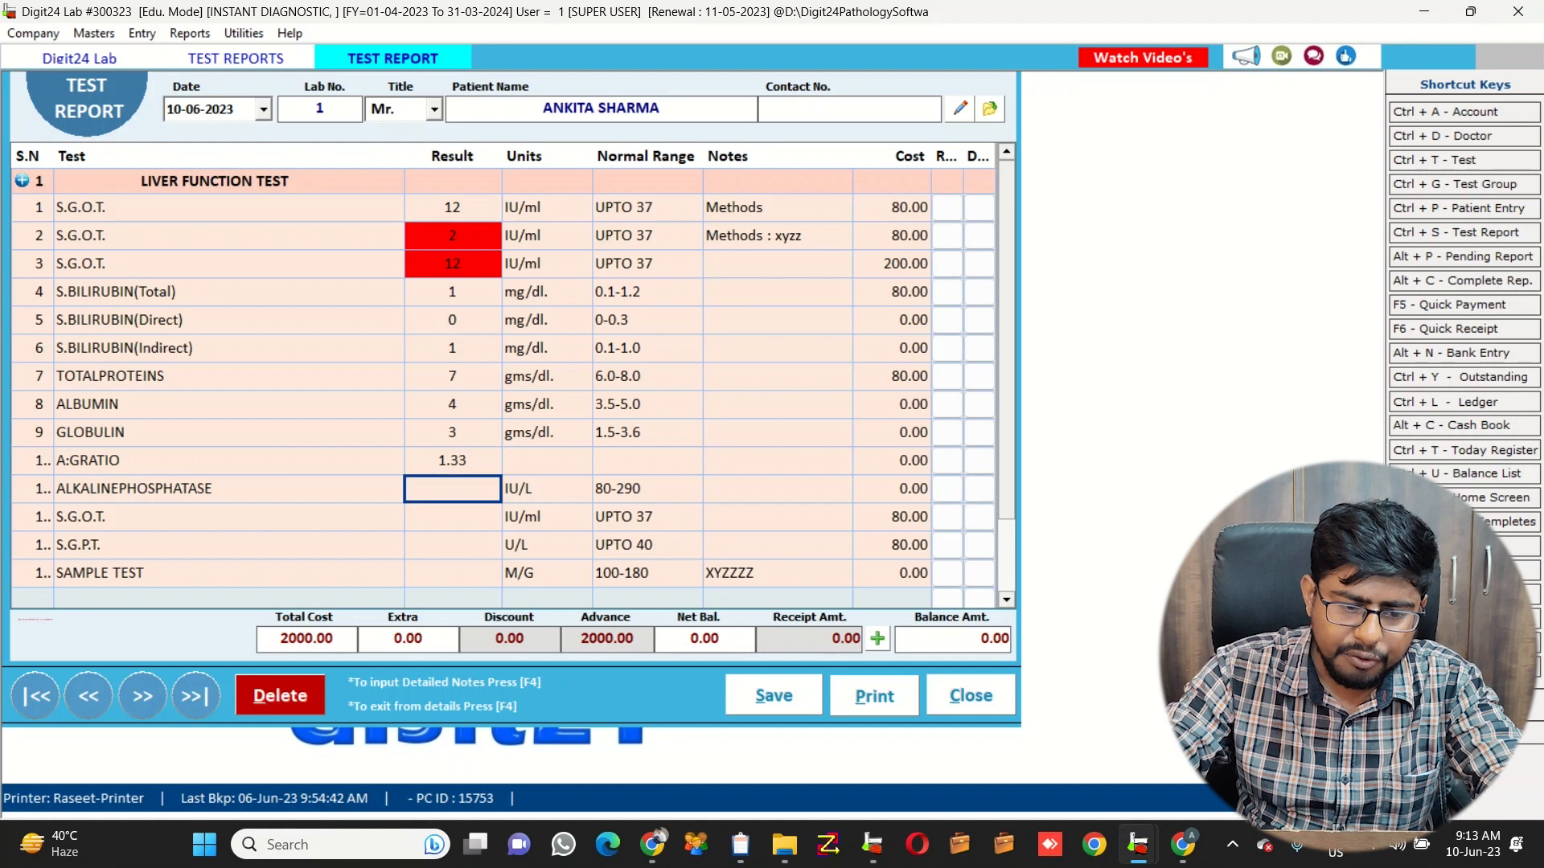
type("23")
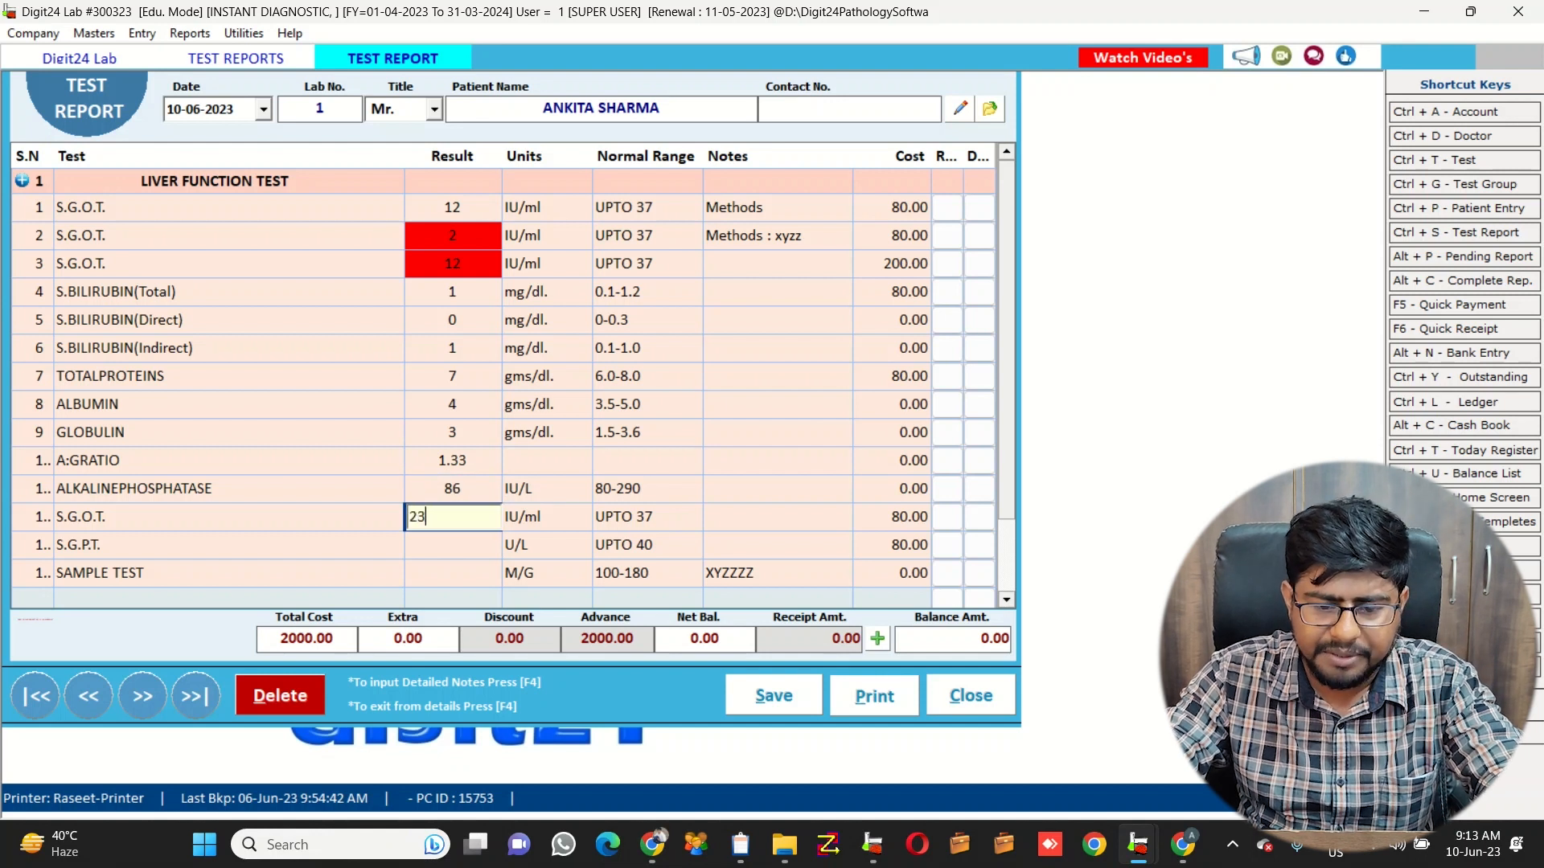
key("Return")
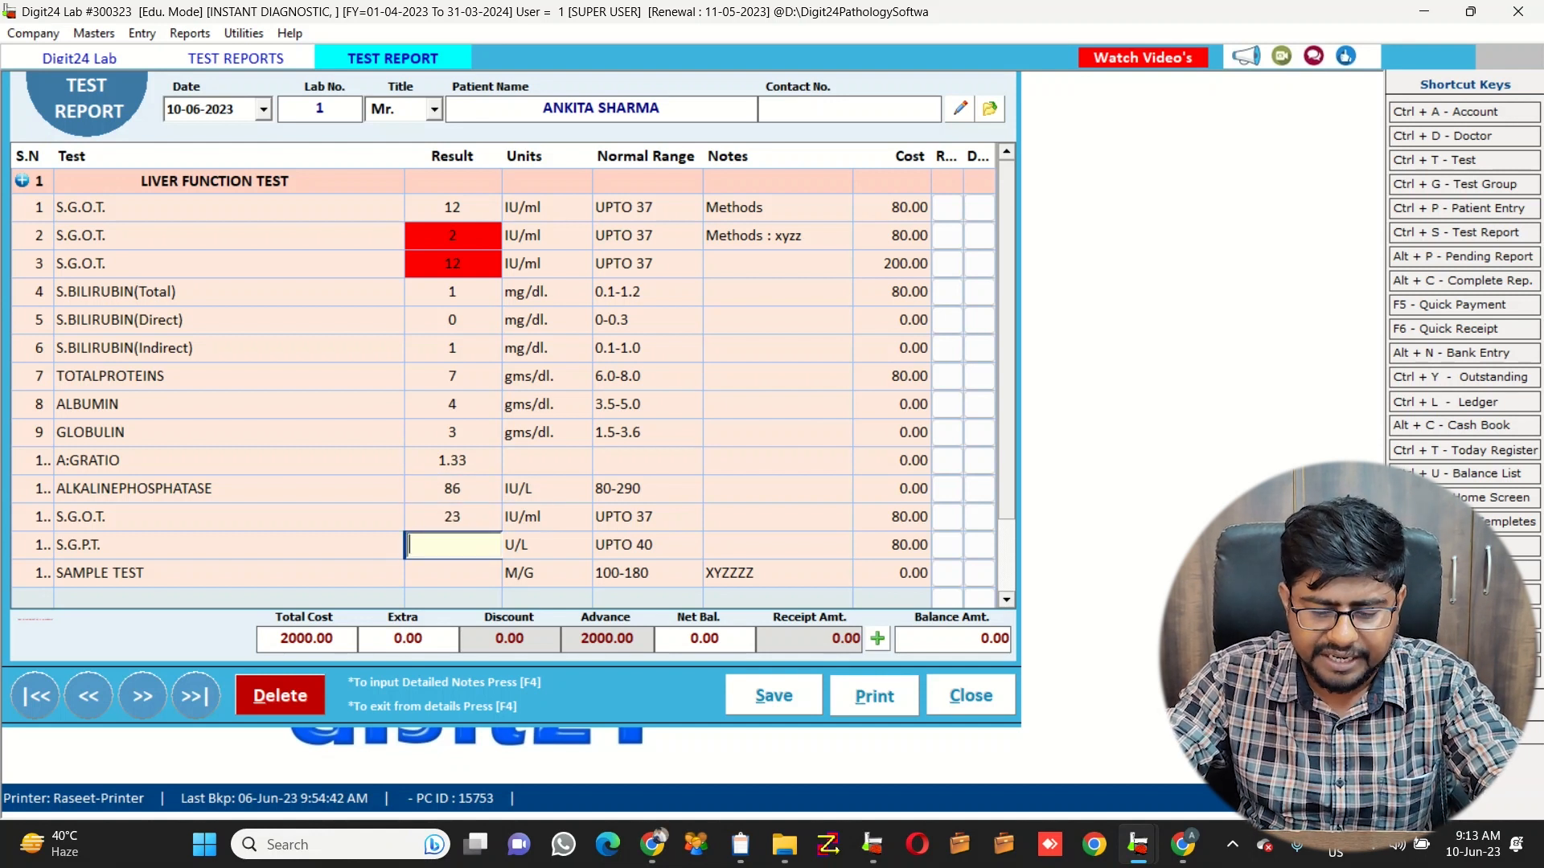
type("45")
key("Return")
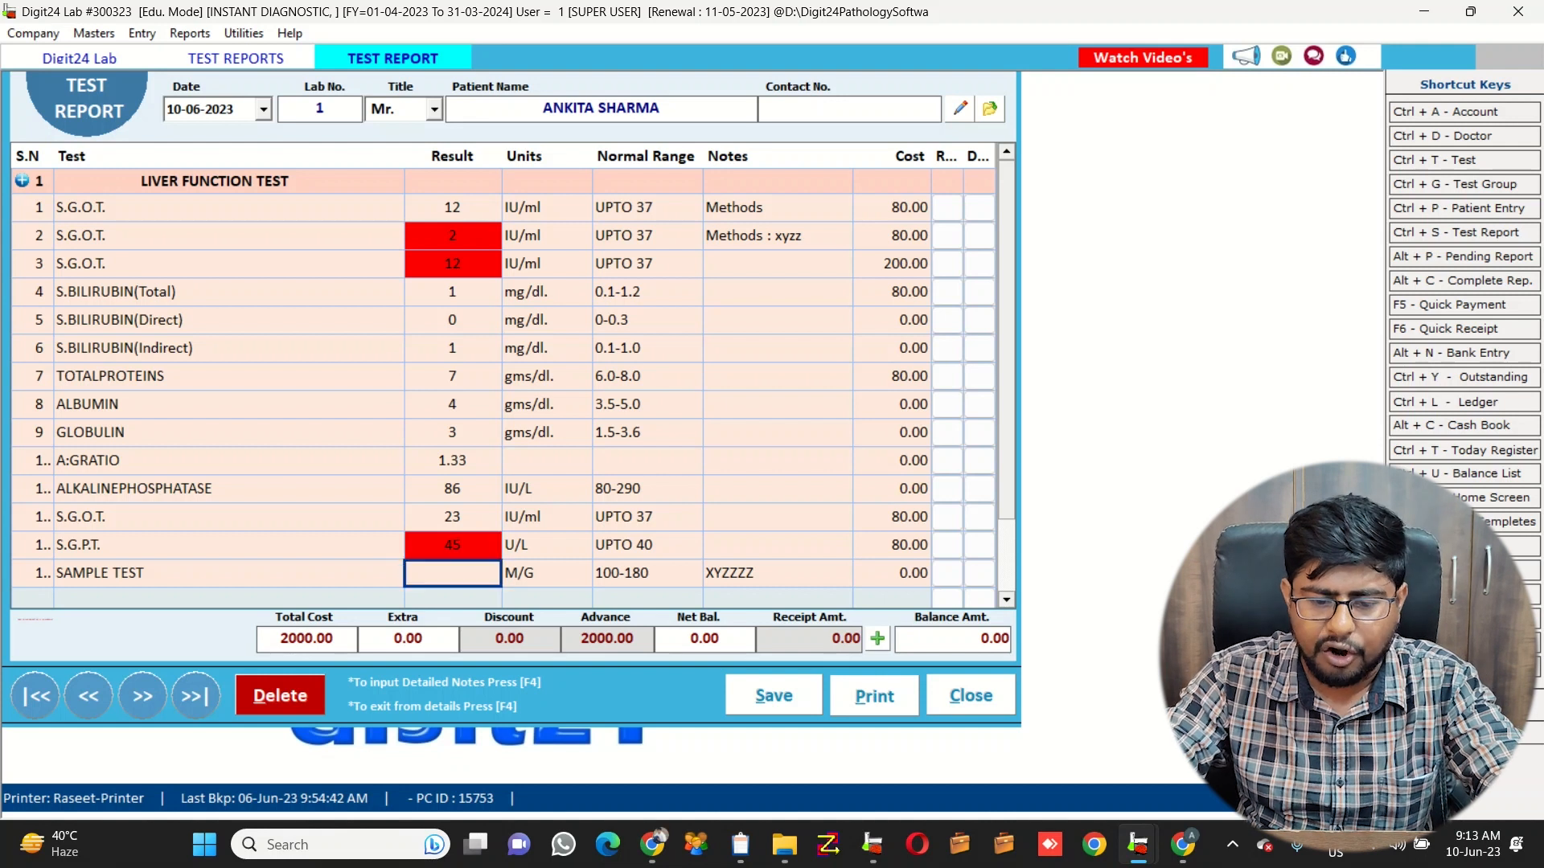
type("100")
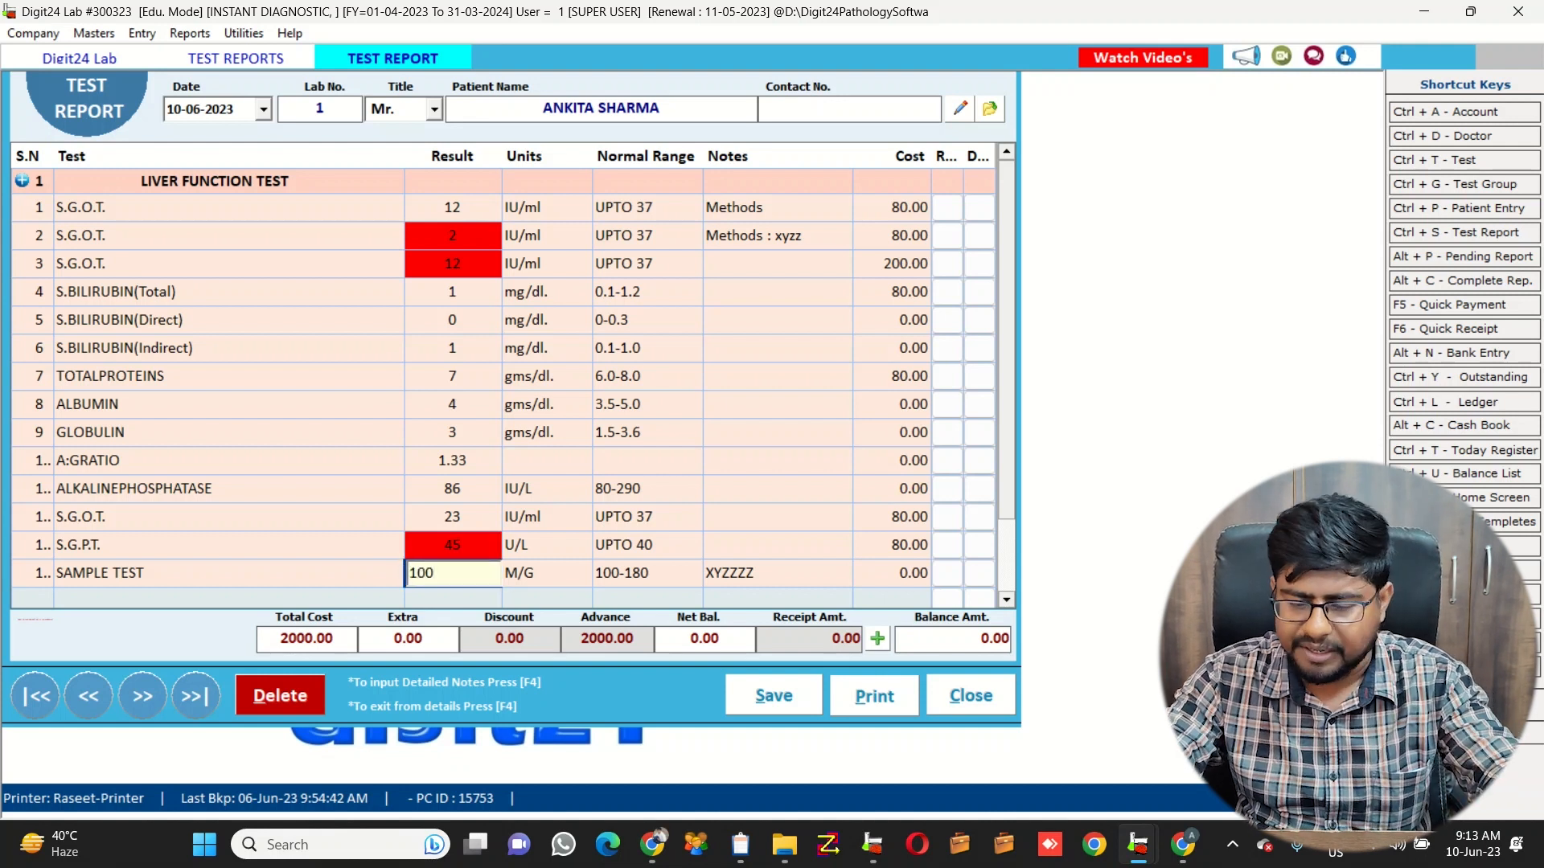
key("Return")
Preview the Liver Function Test report in NEW HIGH LOW format, close it, and select new5
key("Return")
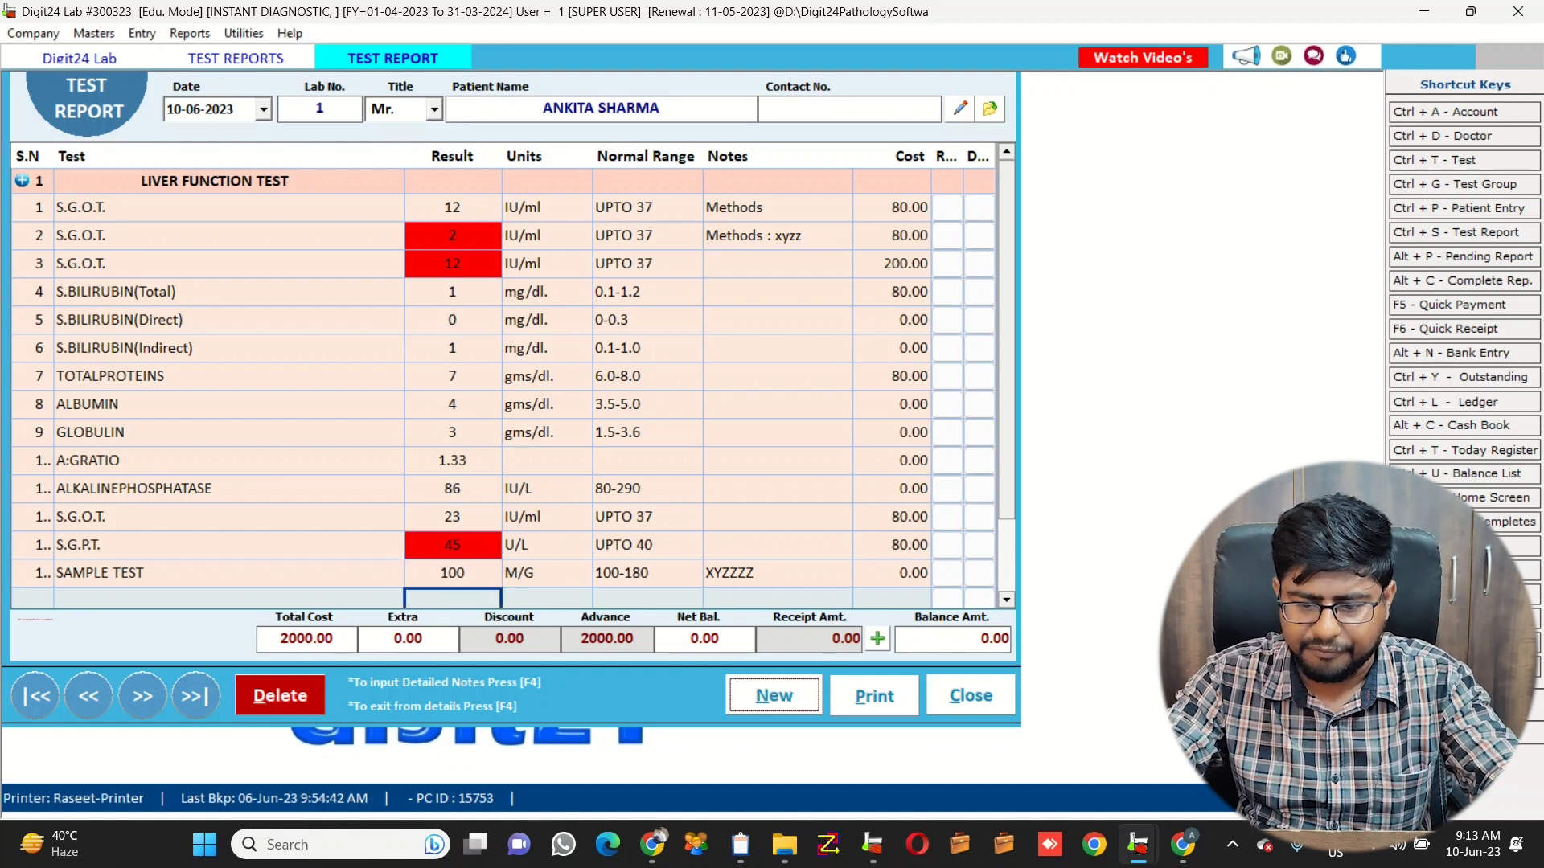
key("Return")
key("Return")
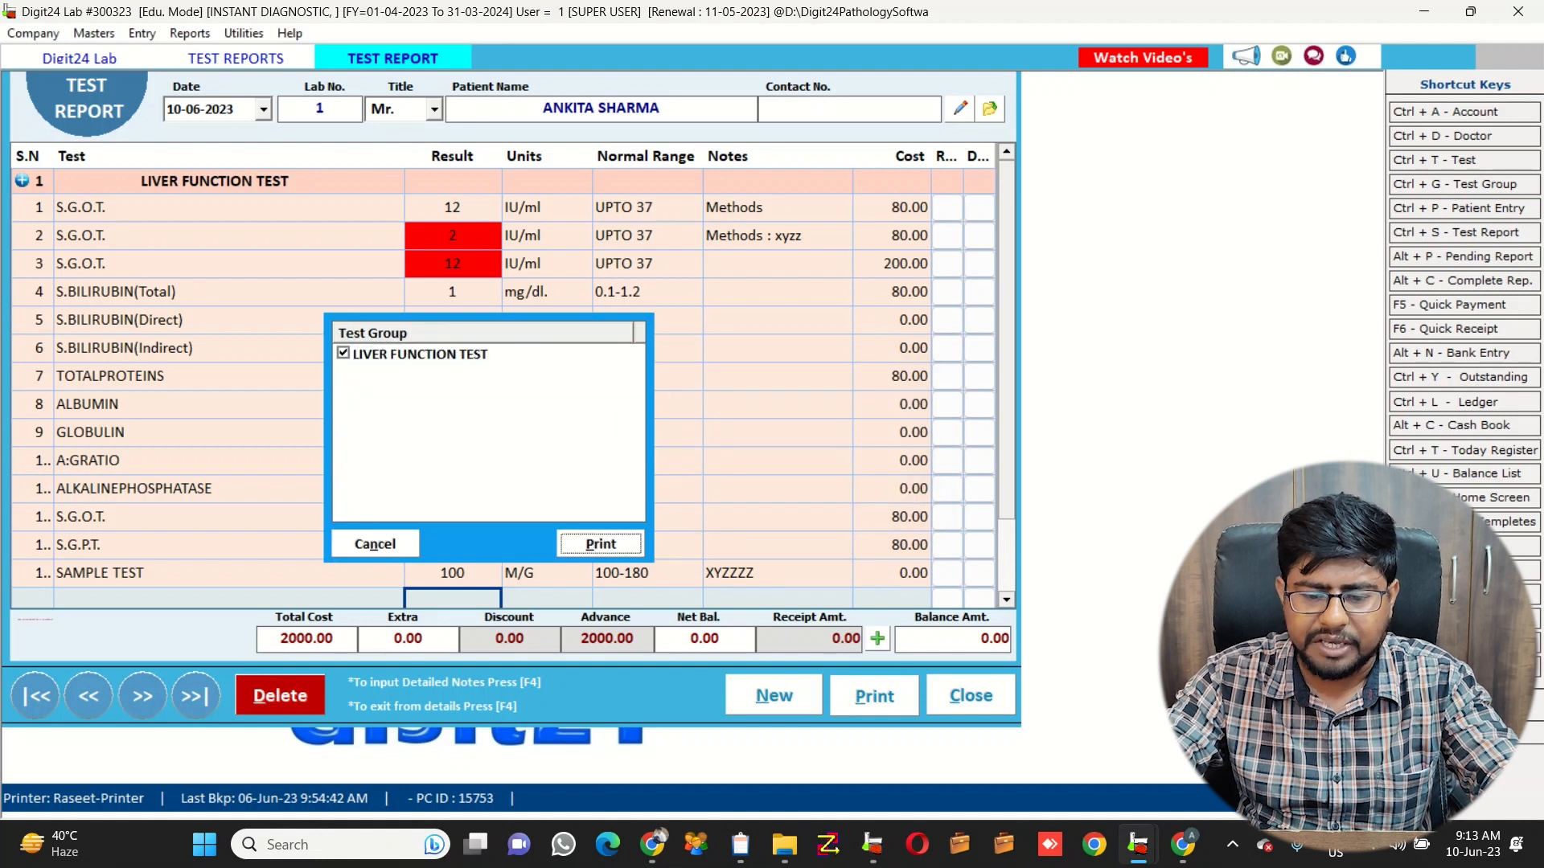
key("Return")
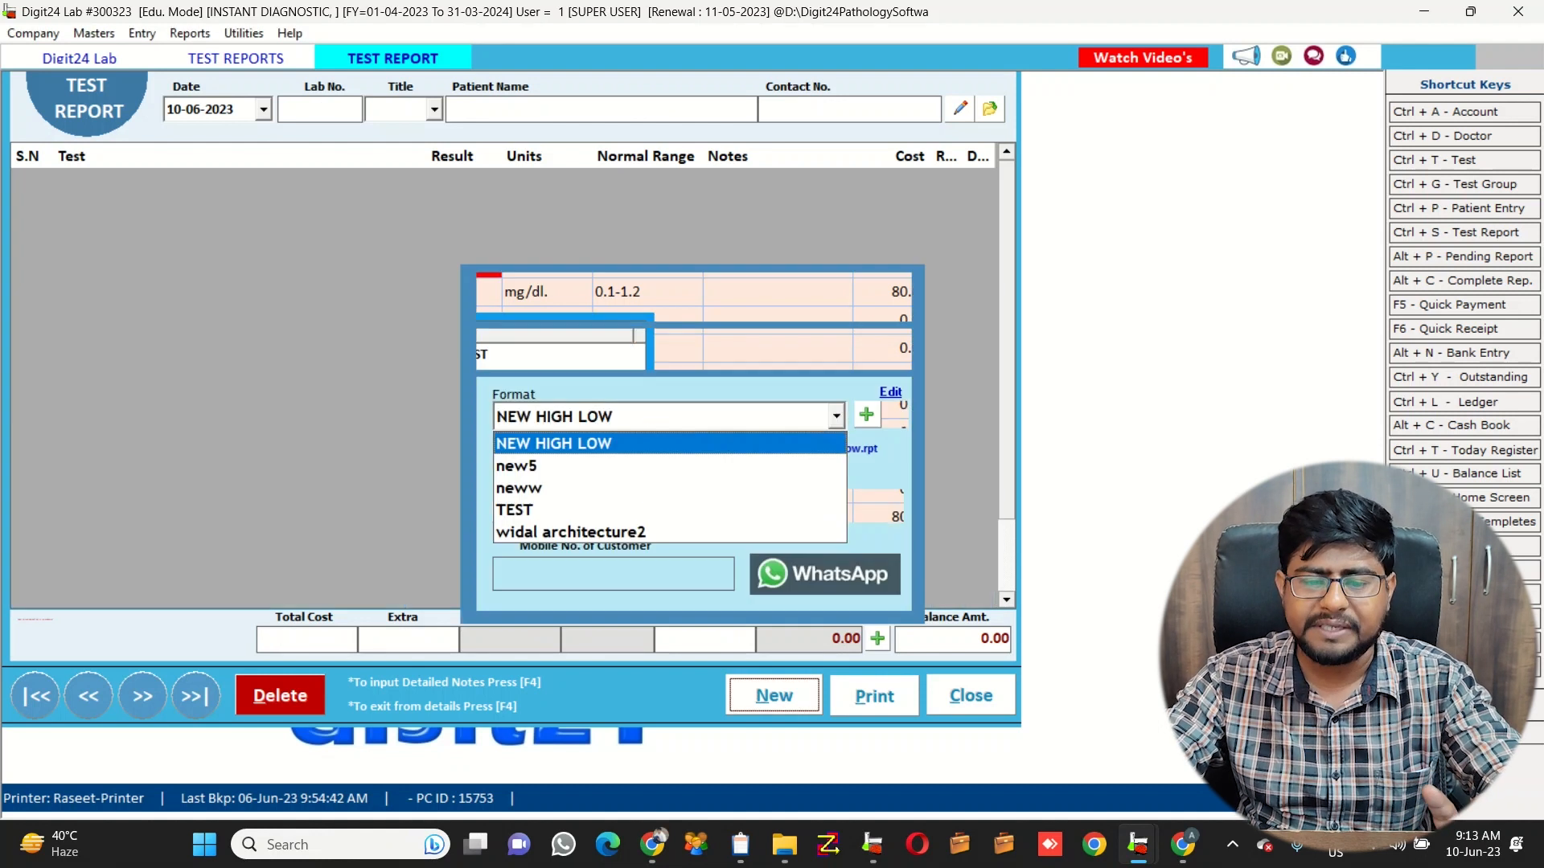
key("Return")
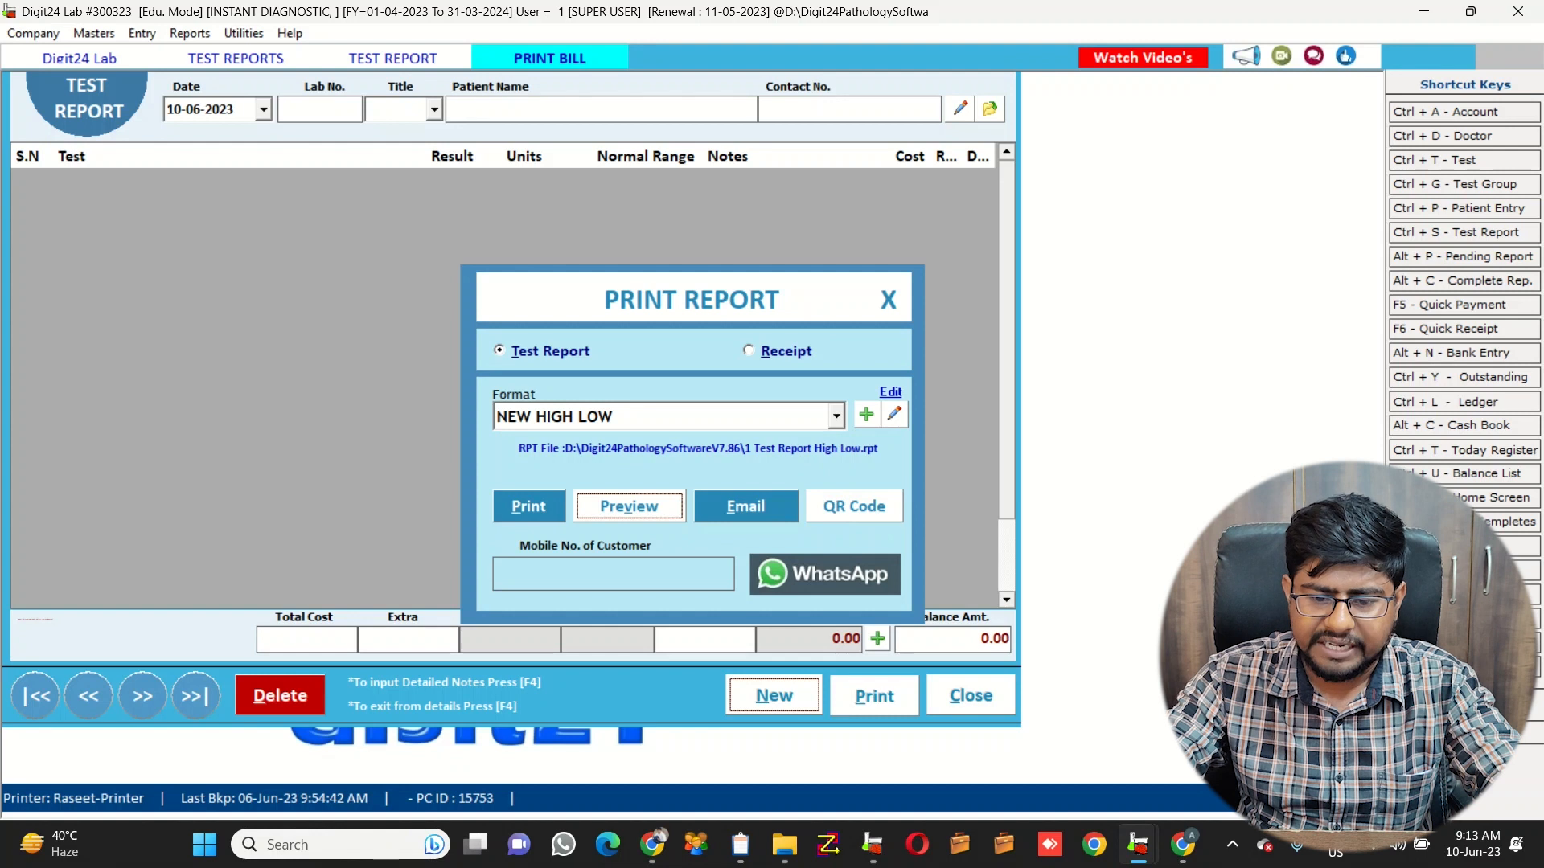
key("Return")
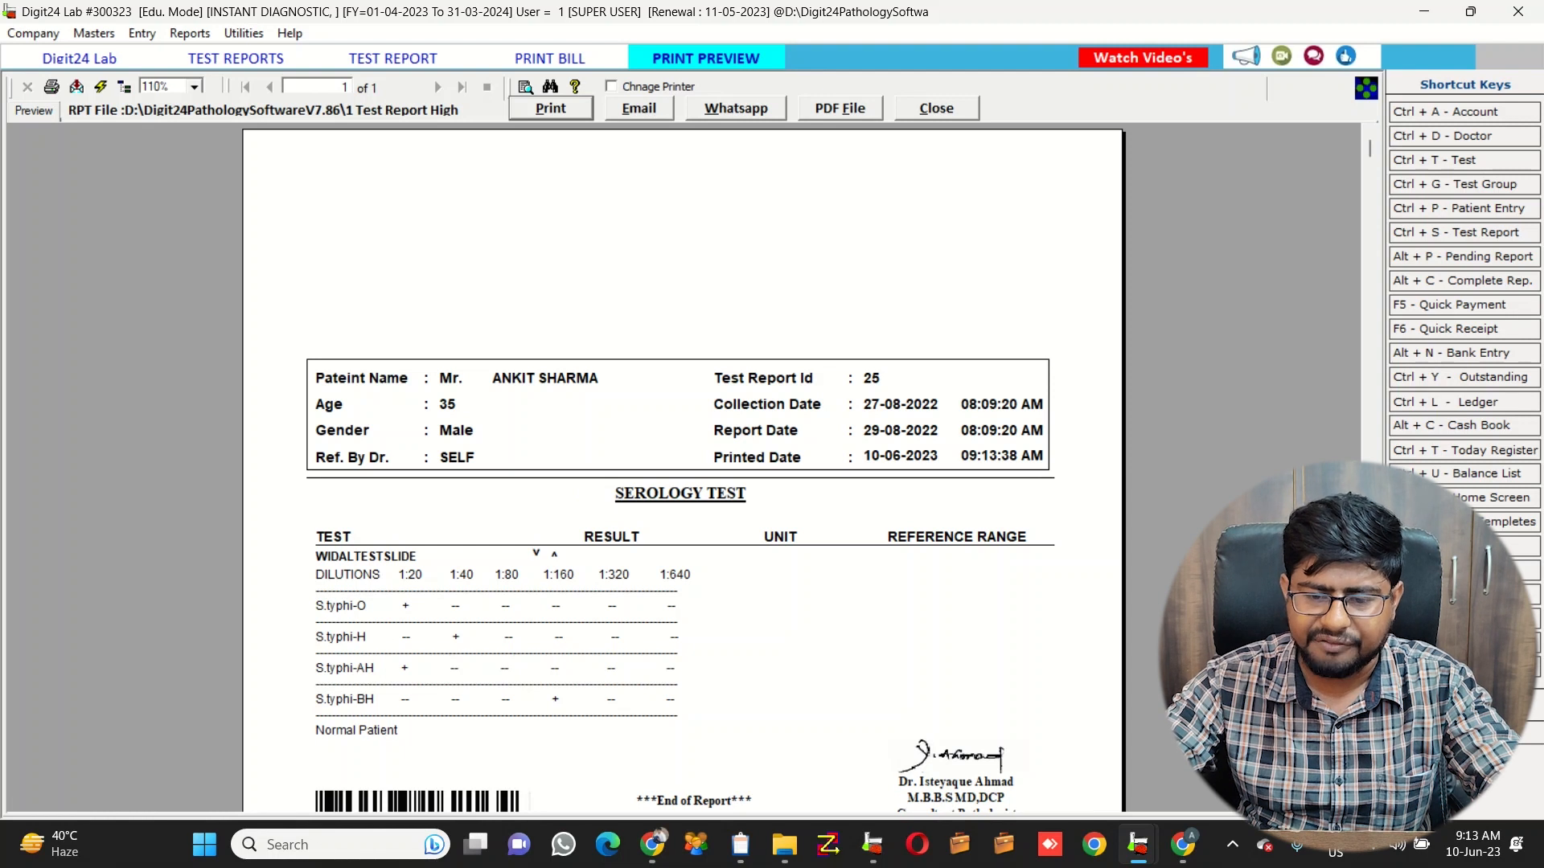
mouse_move(1369, 149)
left_mouse_down()
mouse_move(1369, 503)
mouse_move(1370, 149)
left_mouse_up()
left_click(936, 108)
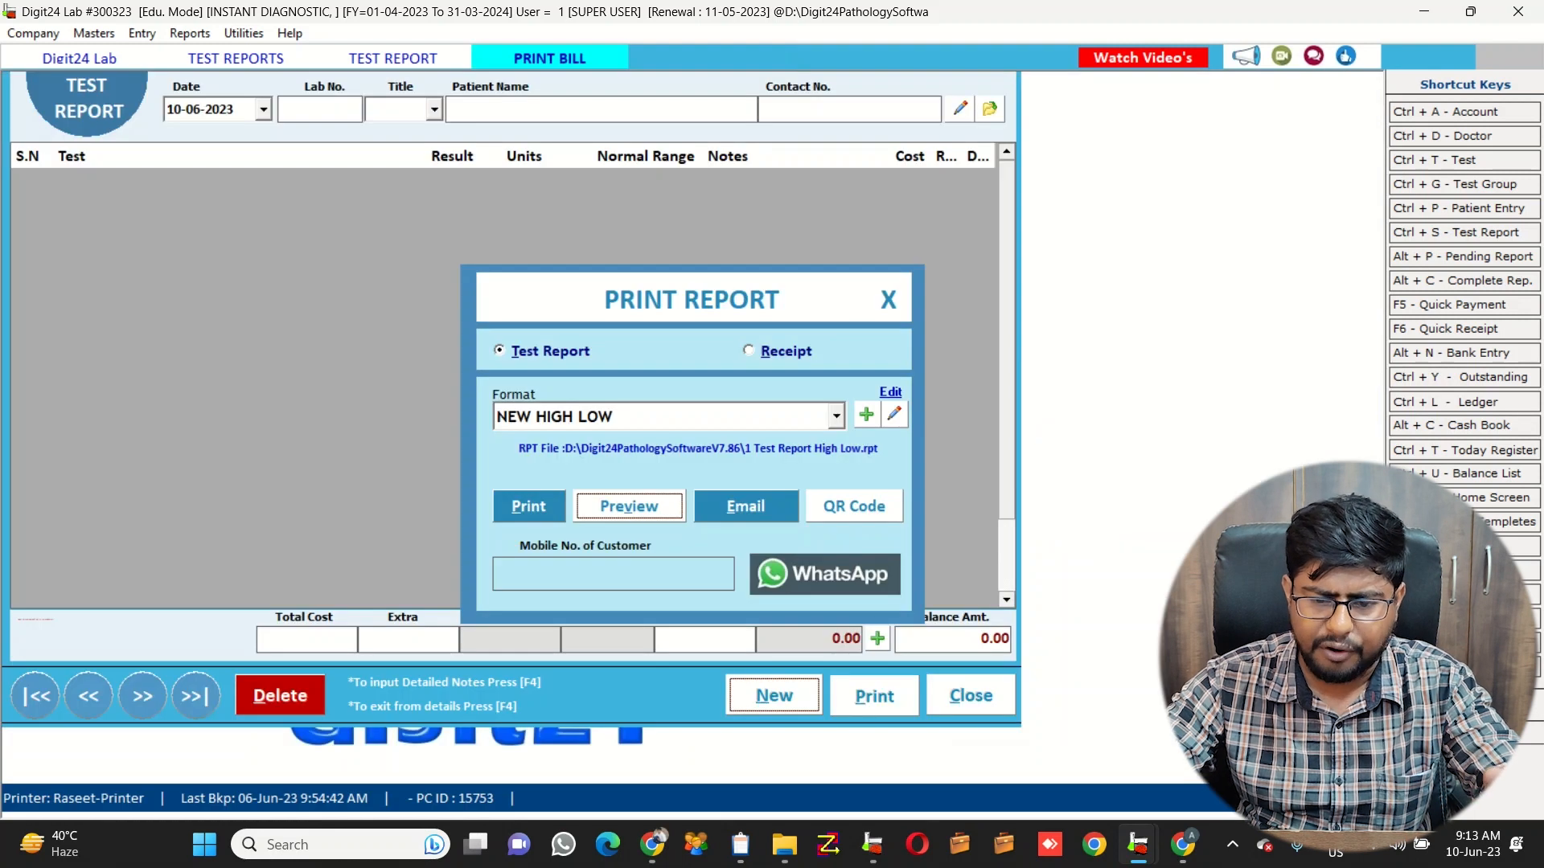
left_click(837, 417)
left_click(667, 464)
Preview the report in the new5 format and scroll through it
left_click(629, 507)
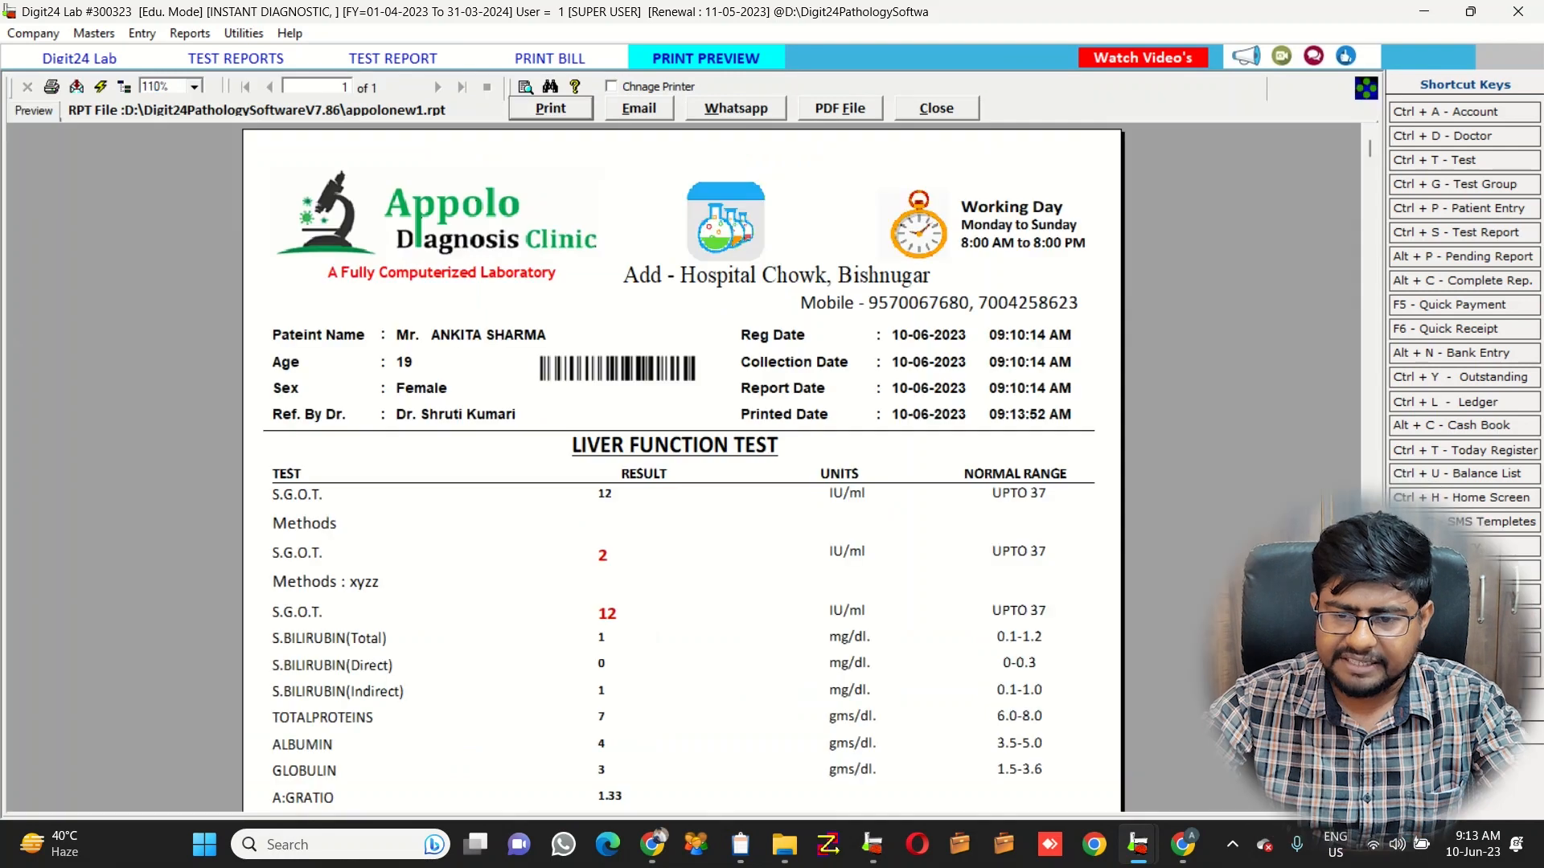
scroll(683, 467, "down", 7)
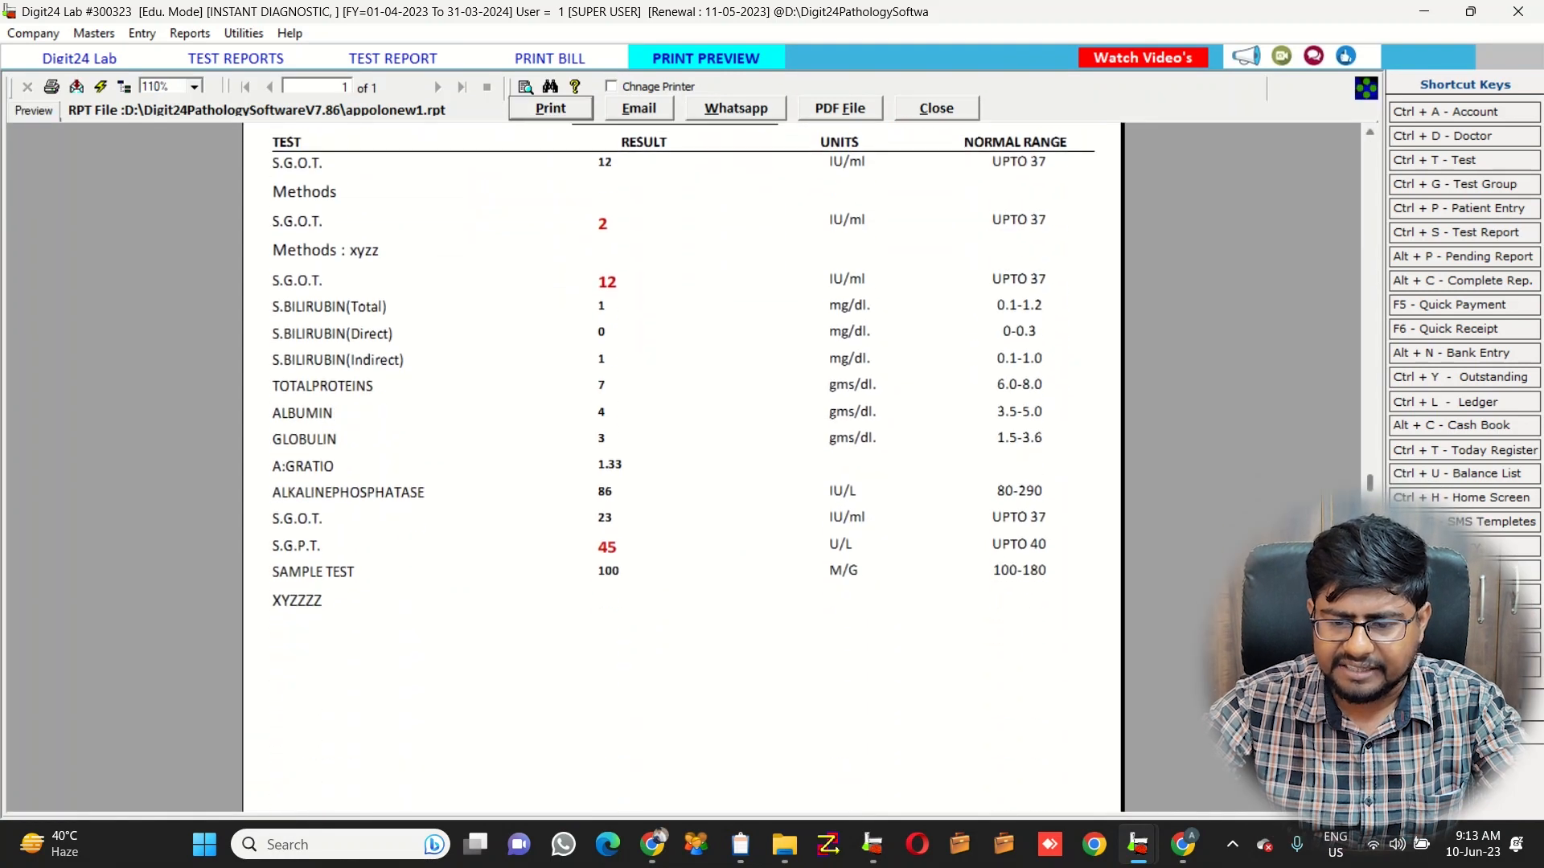
scroll(684, 466, "up", 7)
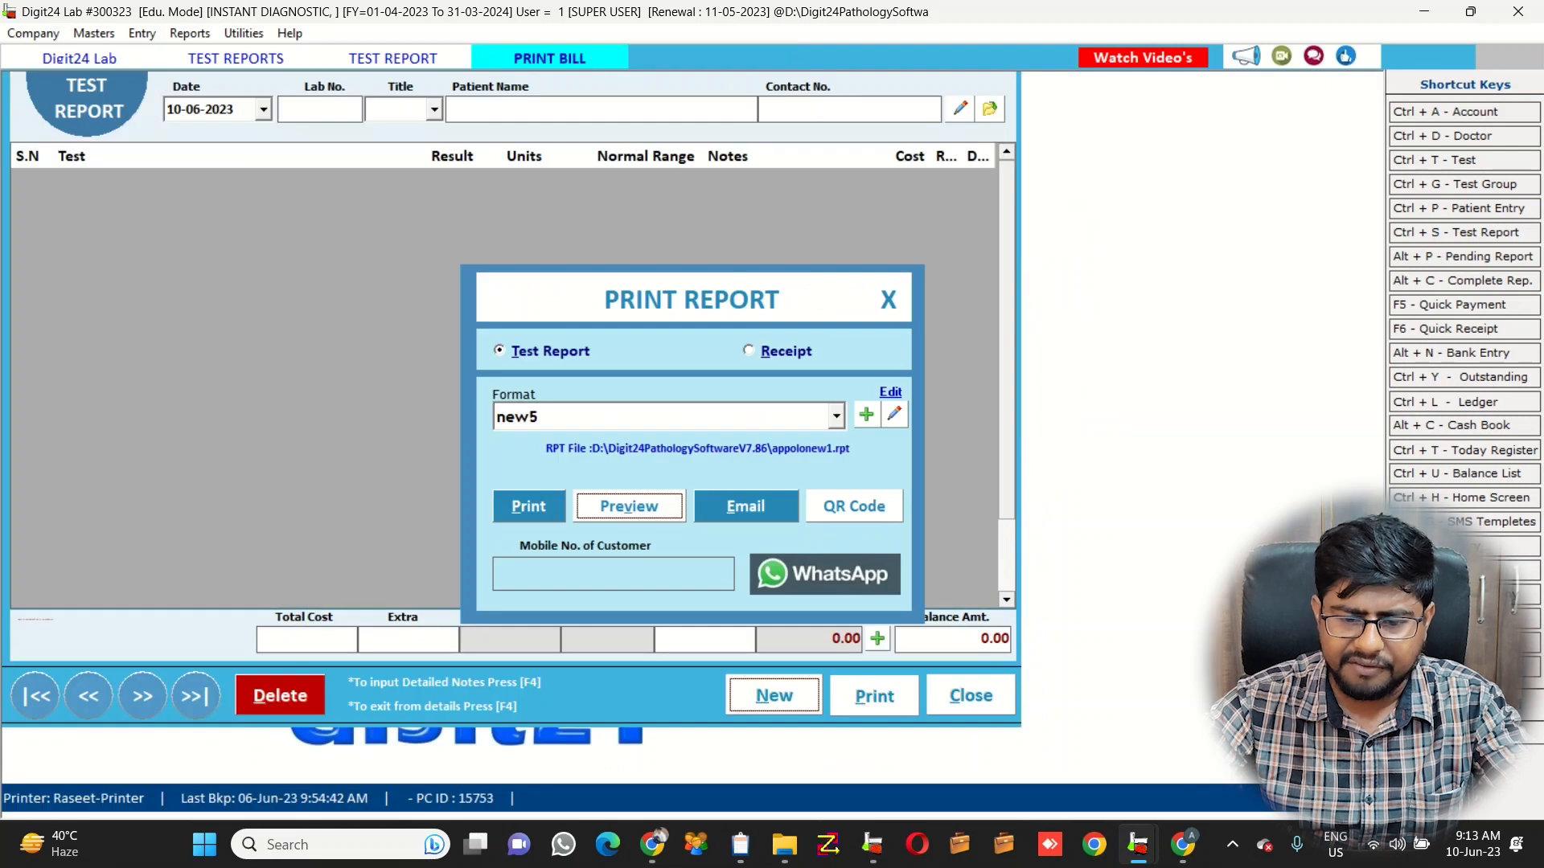
Switch to the neww format, review its preview without letterhead, and close it
left_click(836, 416)
left_click(668, 487)
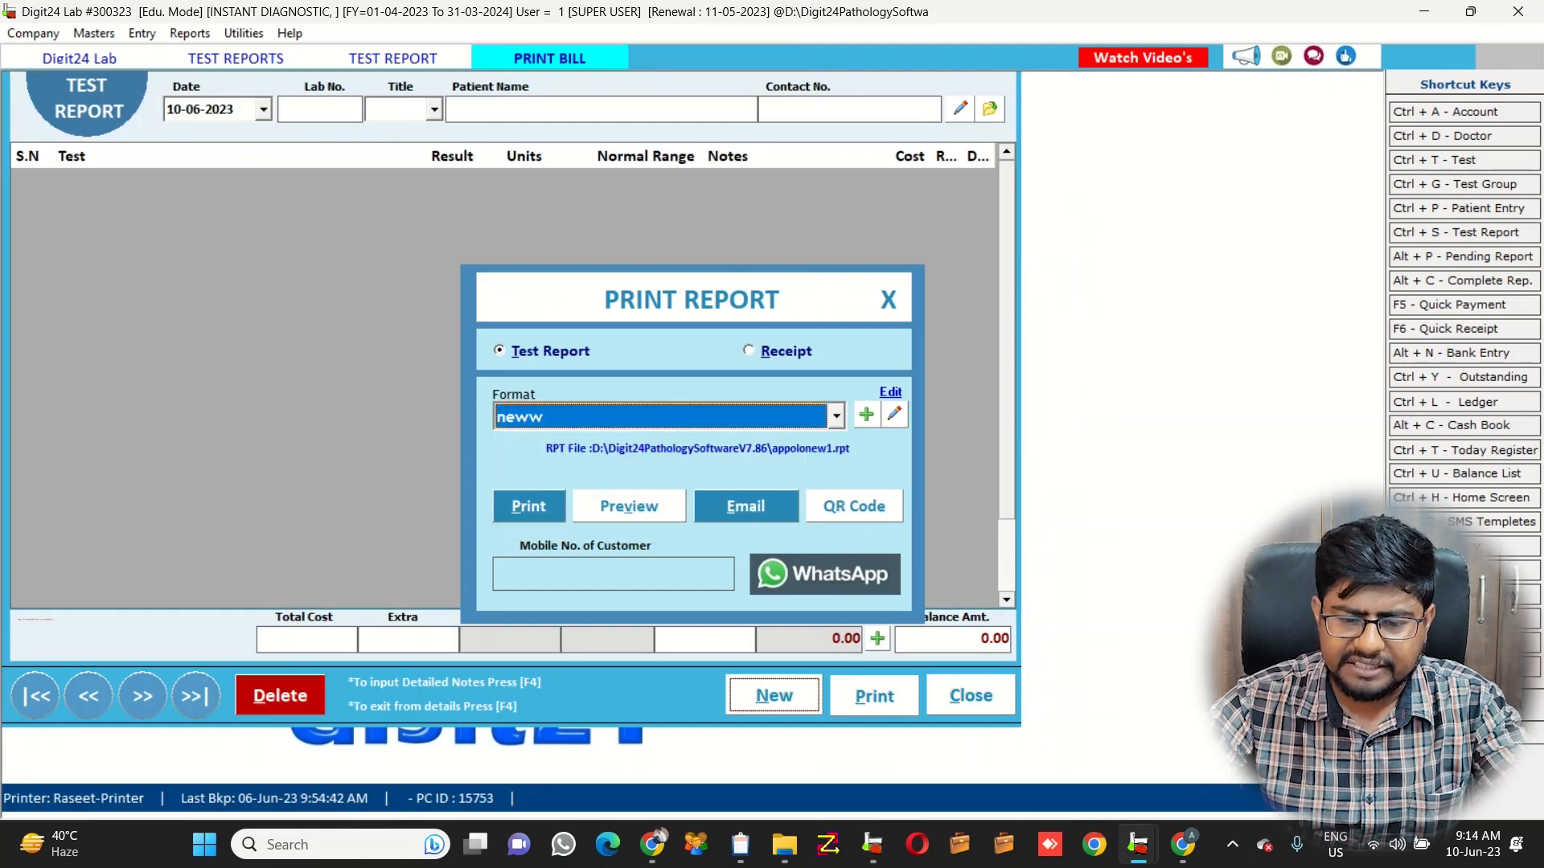
left_click(628, 505)
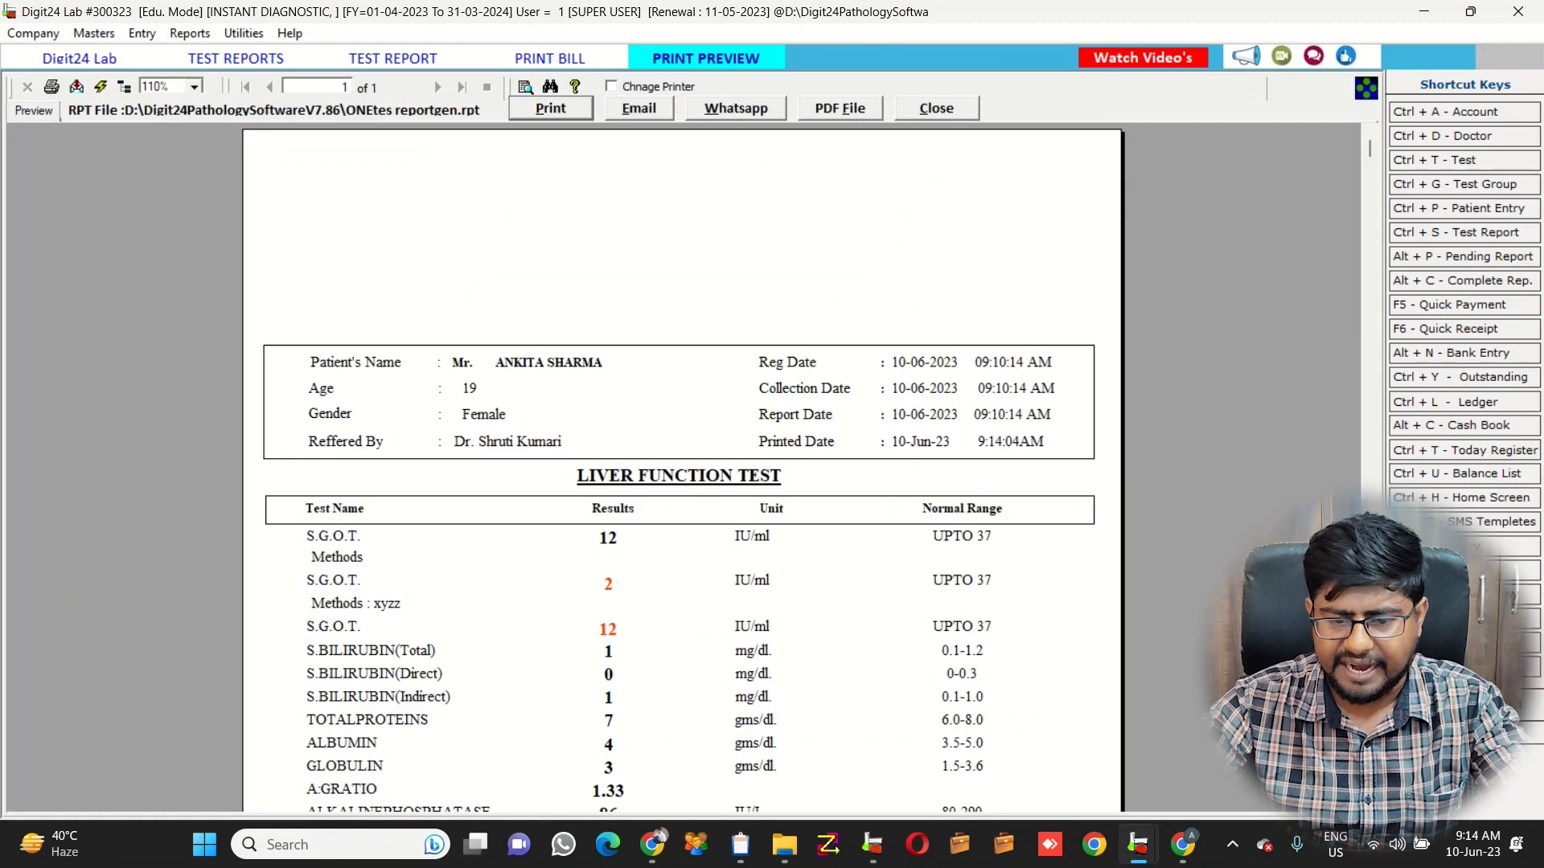
scroll(682, 466, "down", 5)
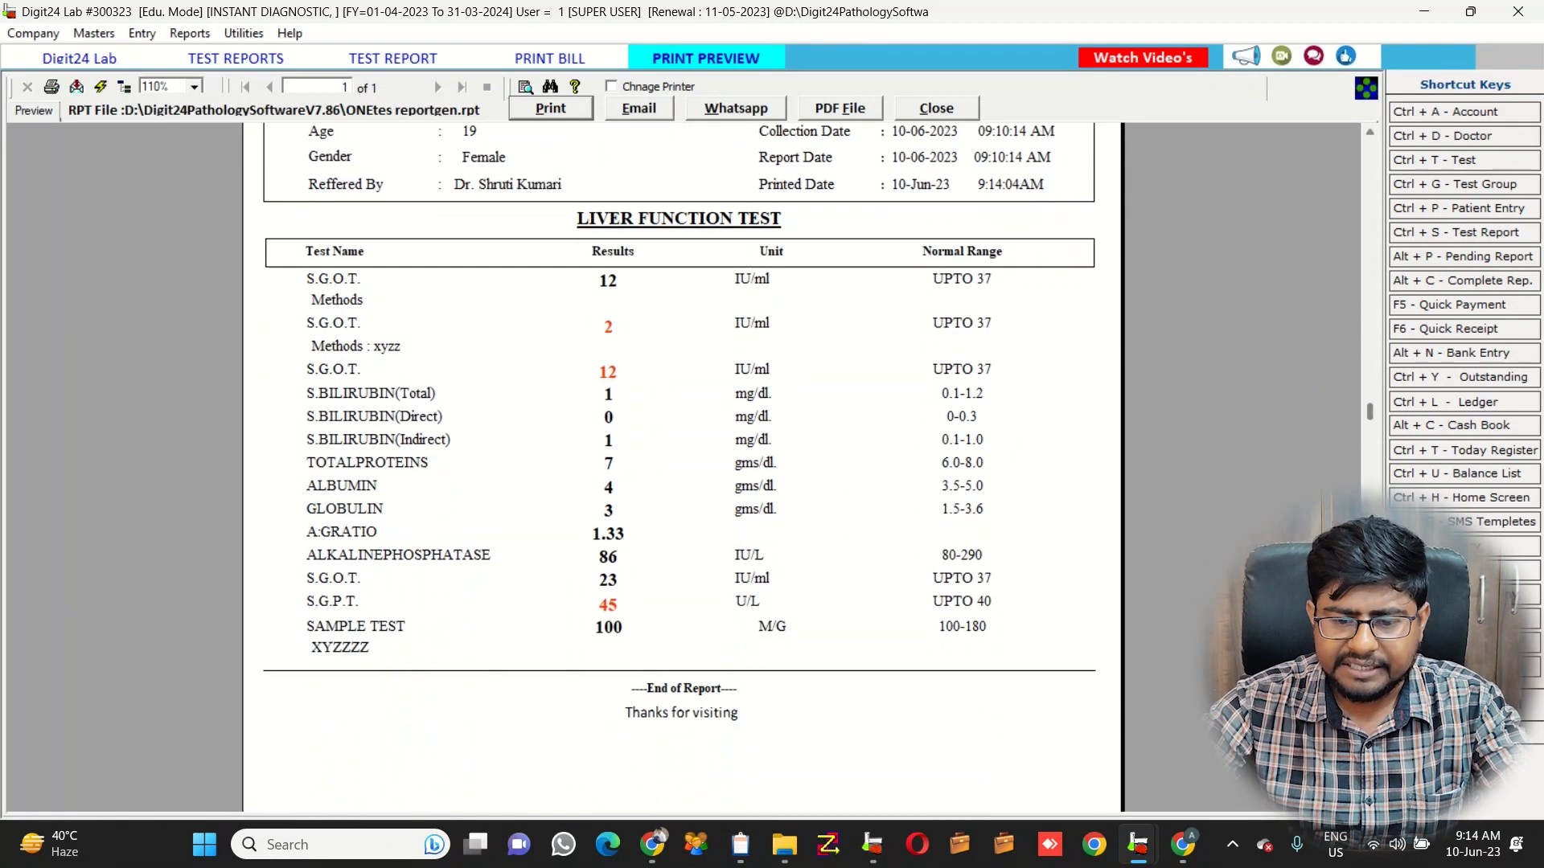
scroll(682, 466, "down", 2)
scroll(682, 467, "up", 6)
scroll(682, 466, "down", 2)
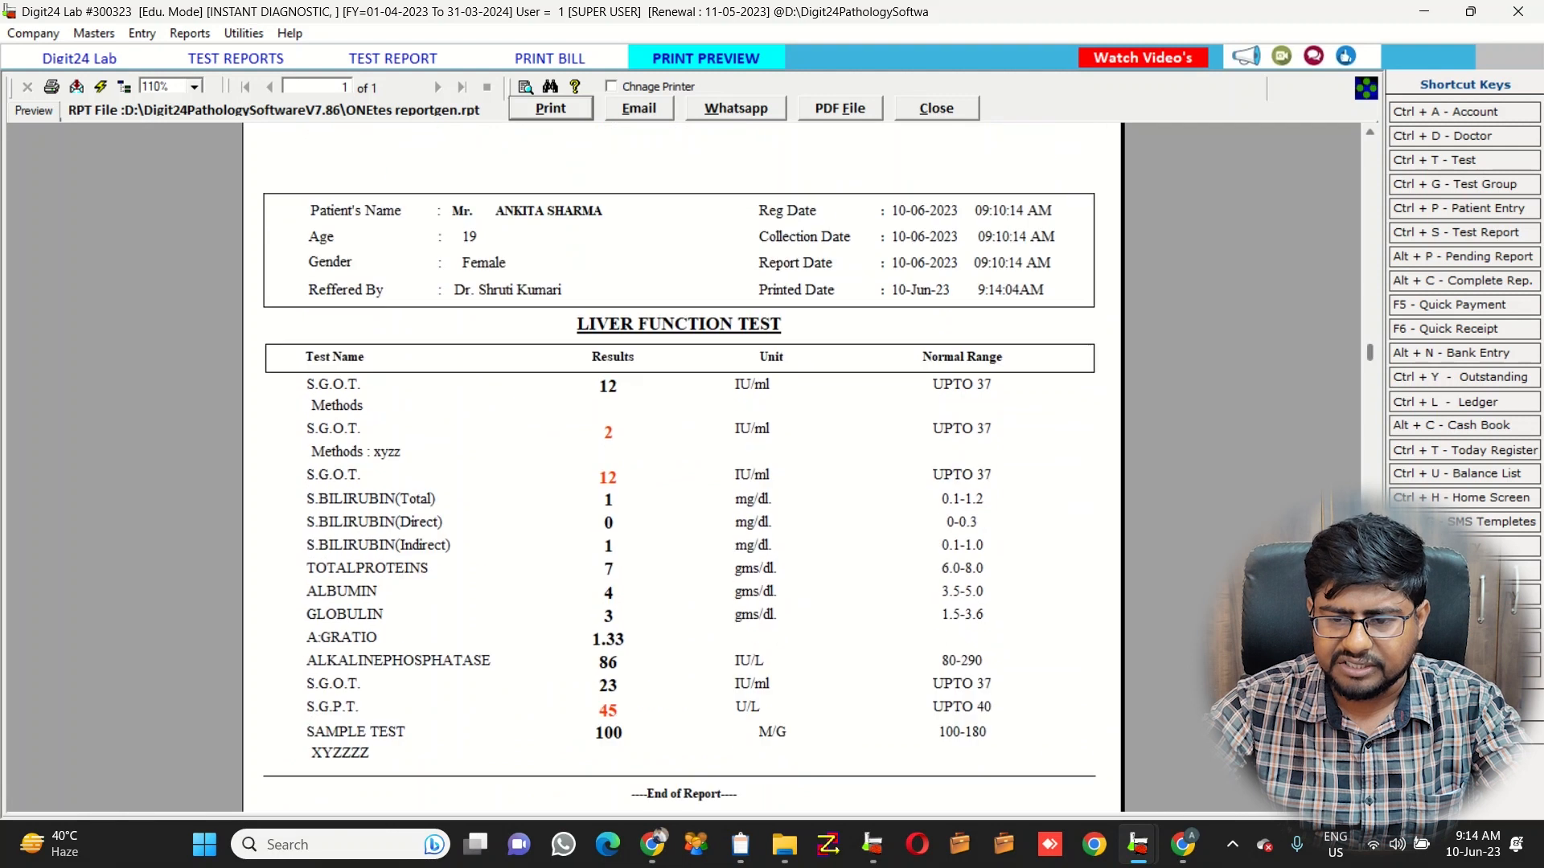
scroll(682, 466, "up", 2)
left_click(937, 109)
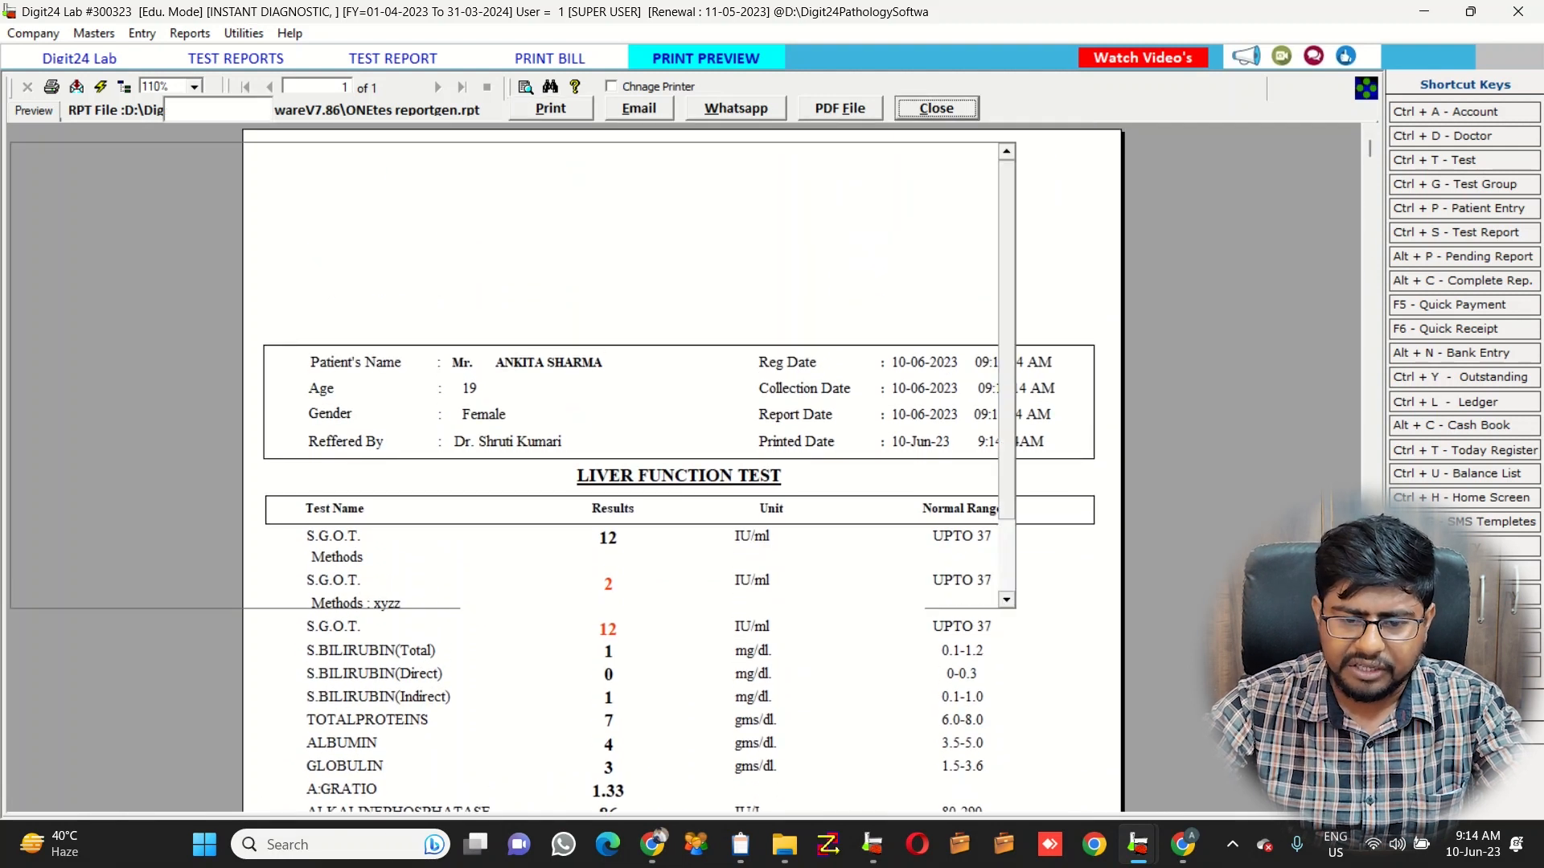
left_click(836, 416)
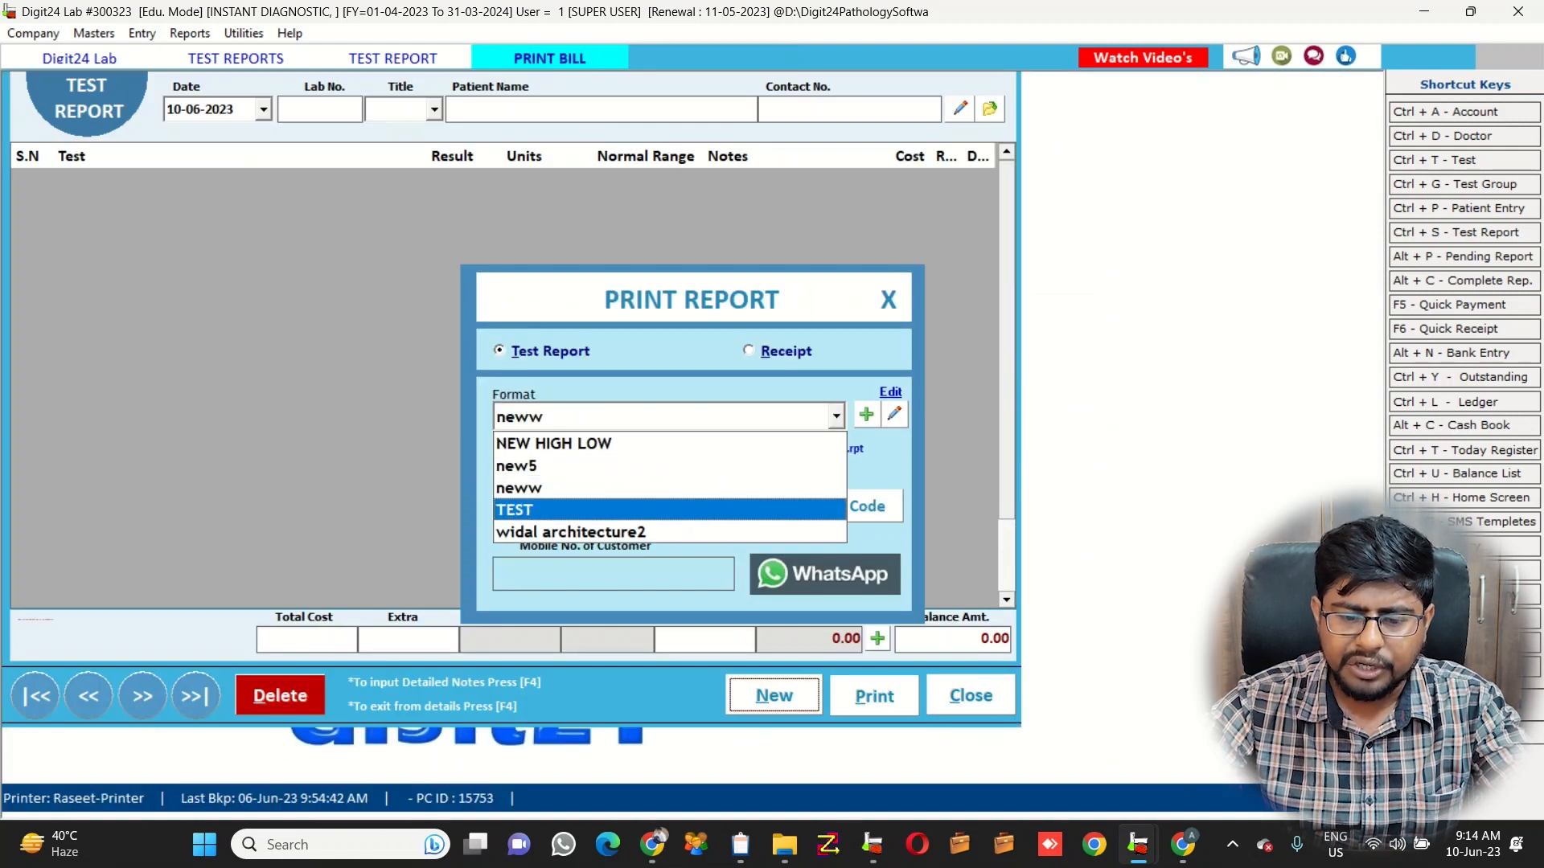
Preview the report in the TEST format, then close the preview
left_click(724, 509)
left_click(629, 506)
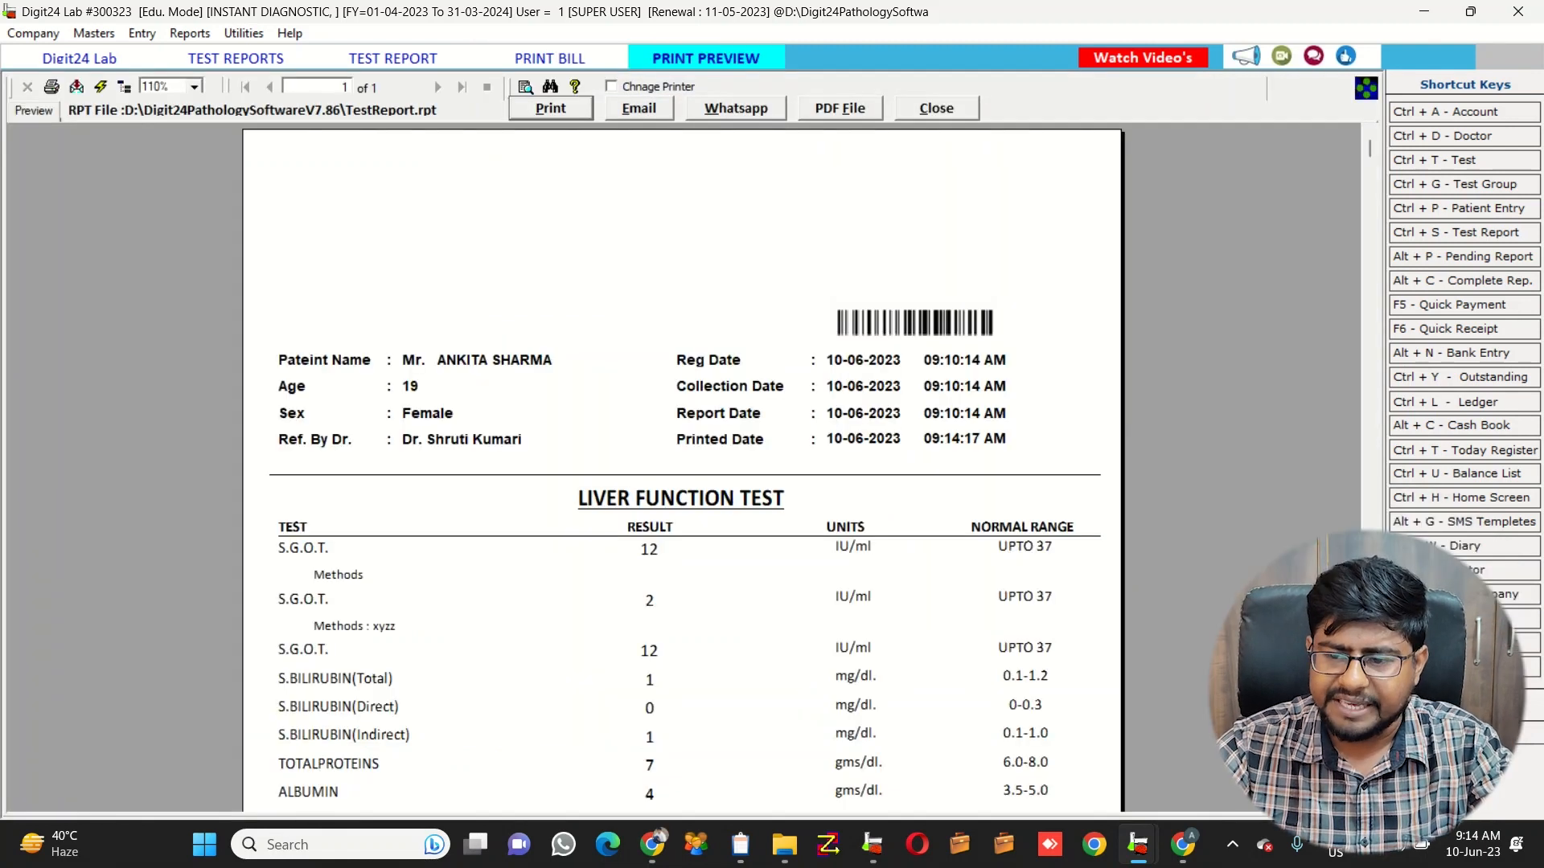
scroll(682, 466, "down", 10)
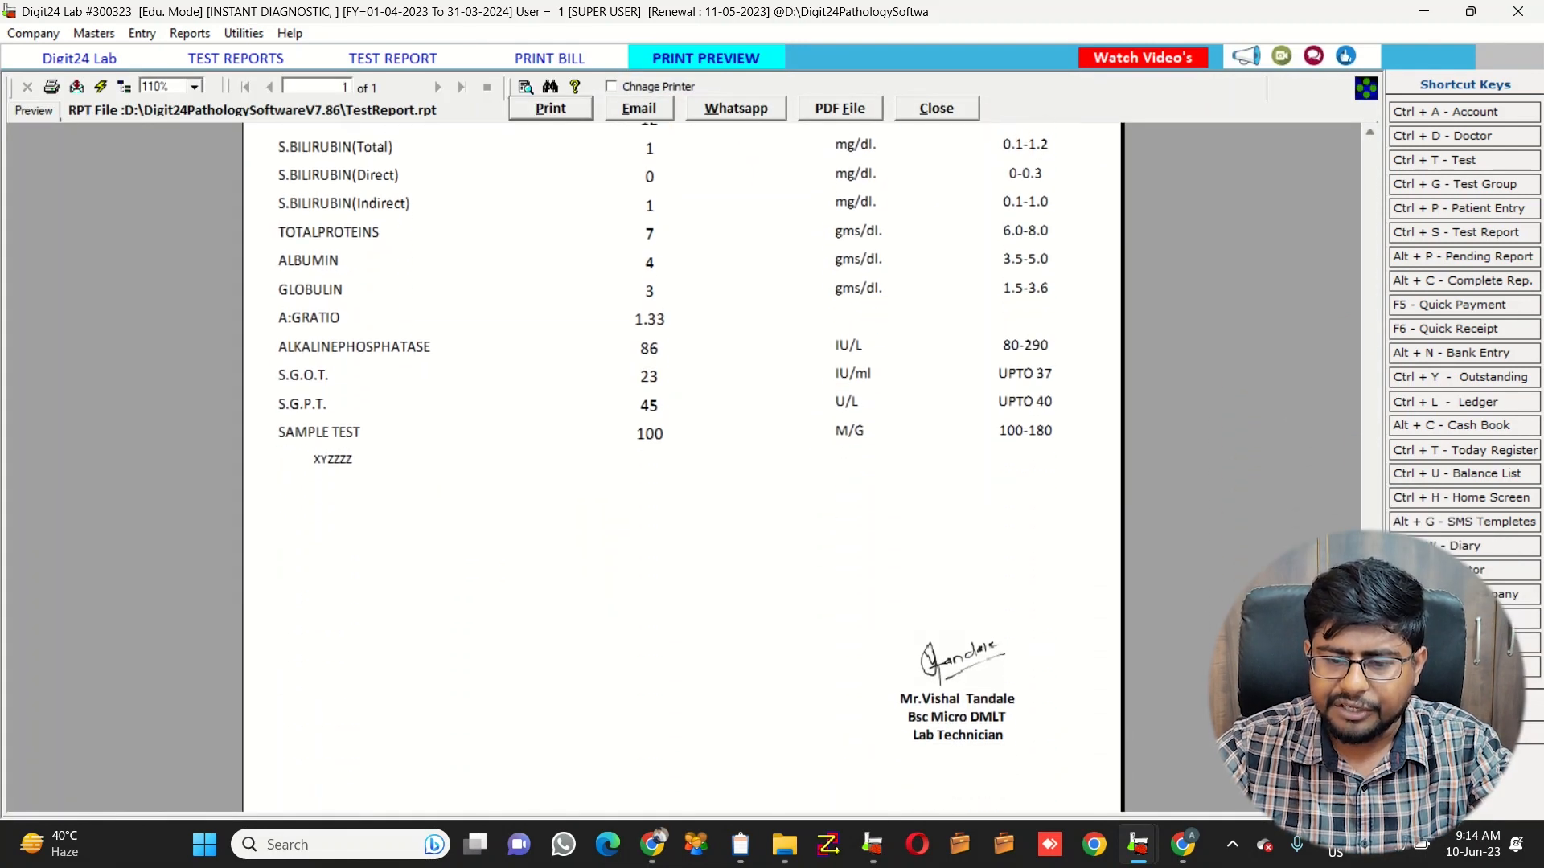
scroll(682, 467, "up", 10)
key("Escape")
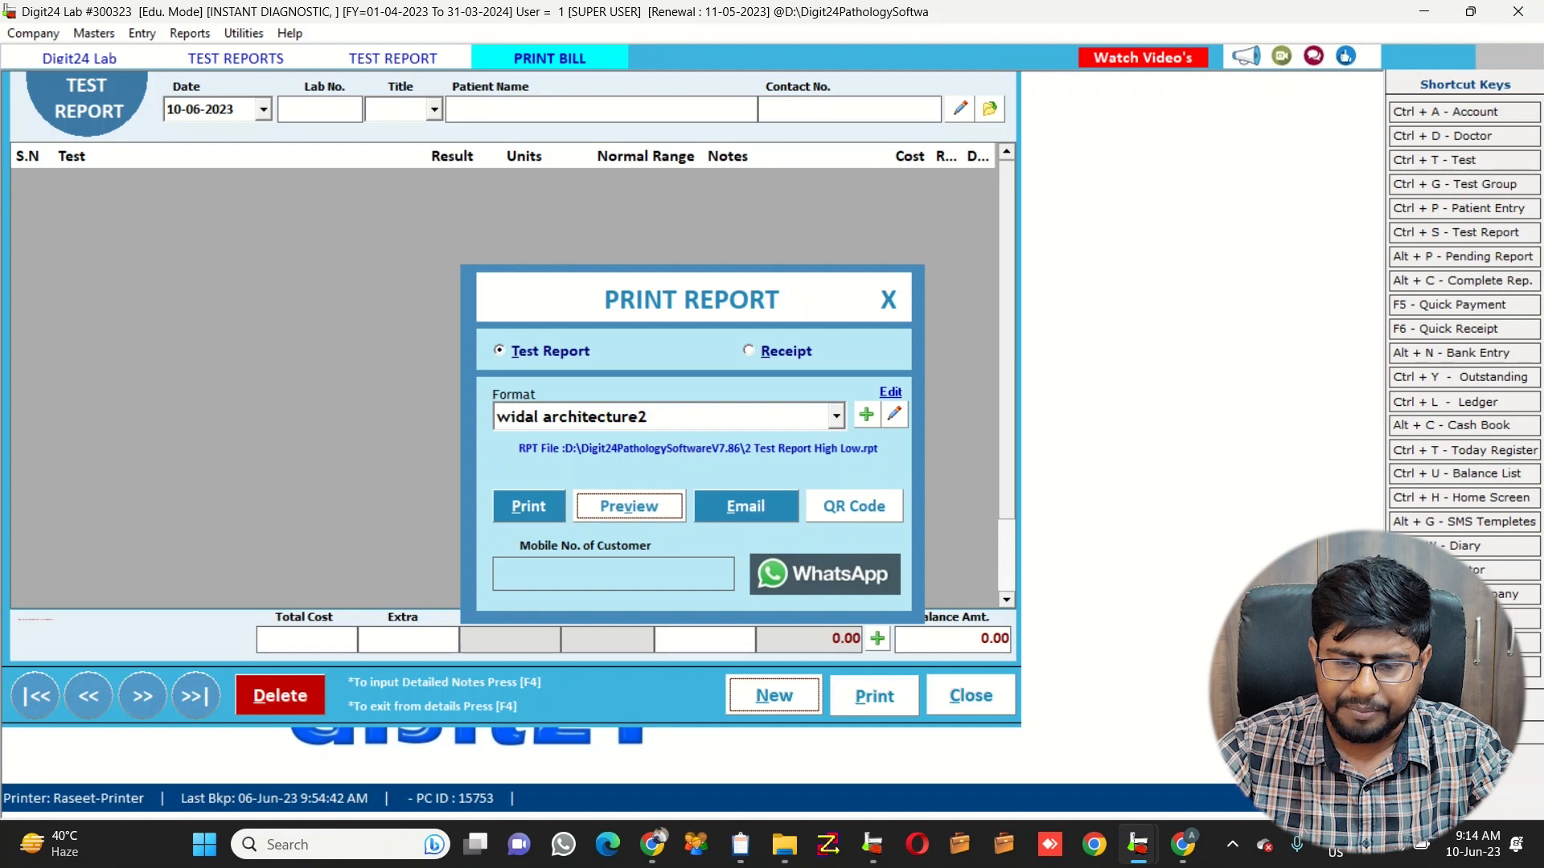
Preview the report in the widal architecture2 format, then close it and the Print Report dialog
key("Return")
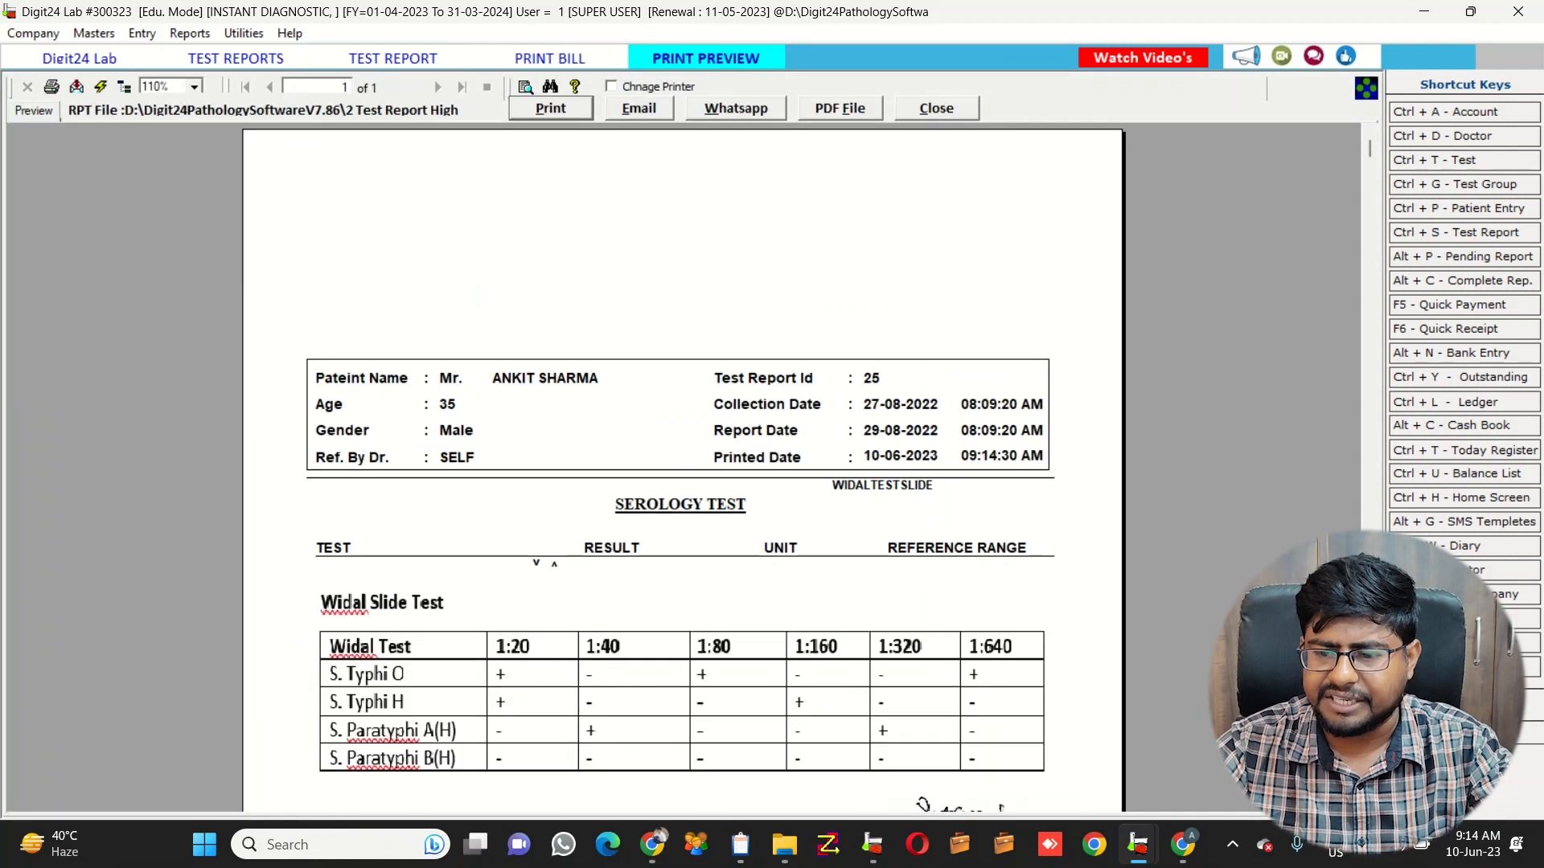
scroll(684, 470, "down", 5)
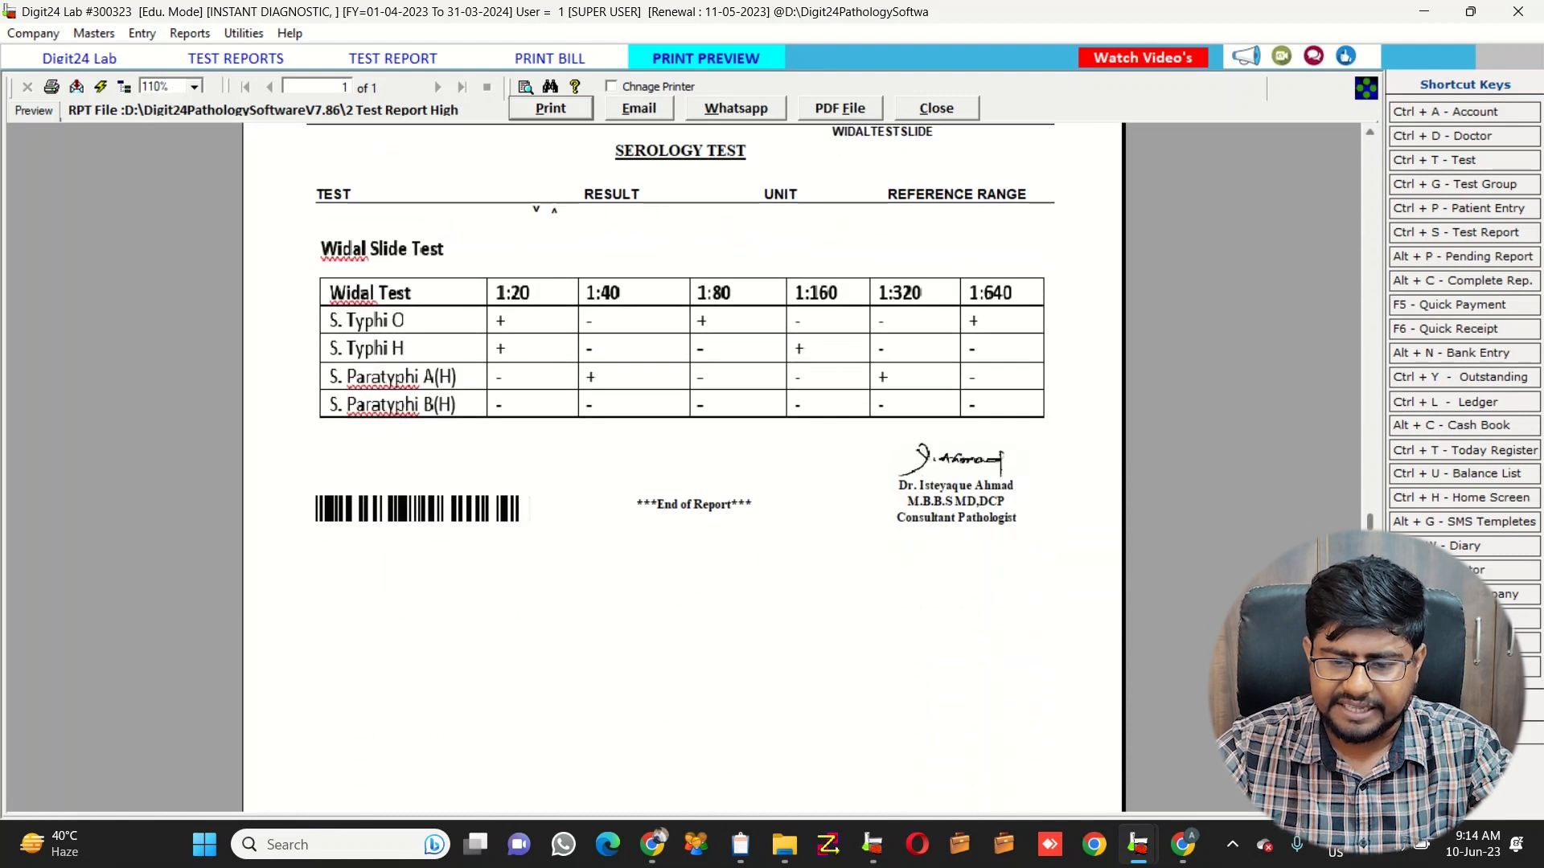
scroll(684, 470, "up", 5)
left_click(937, 109)
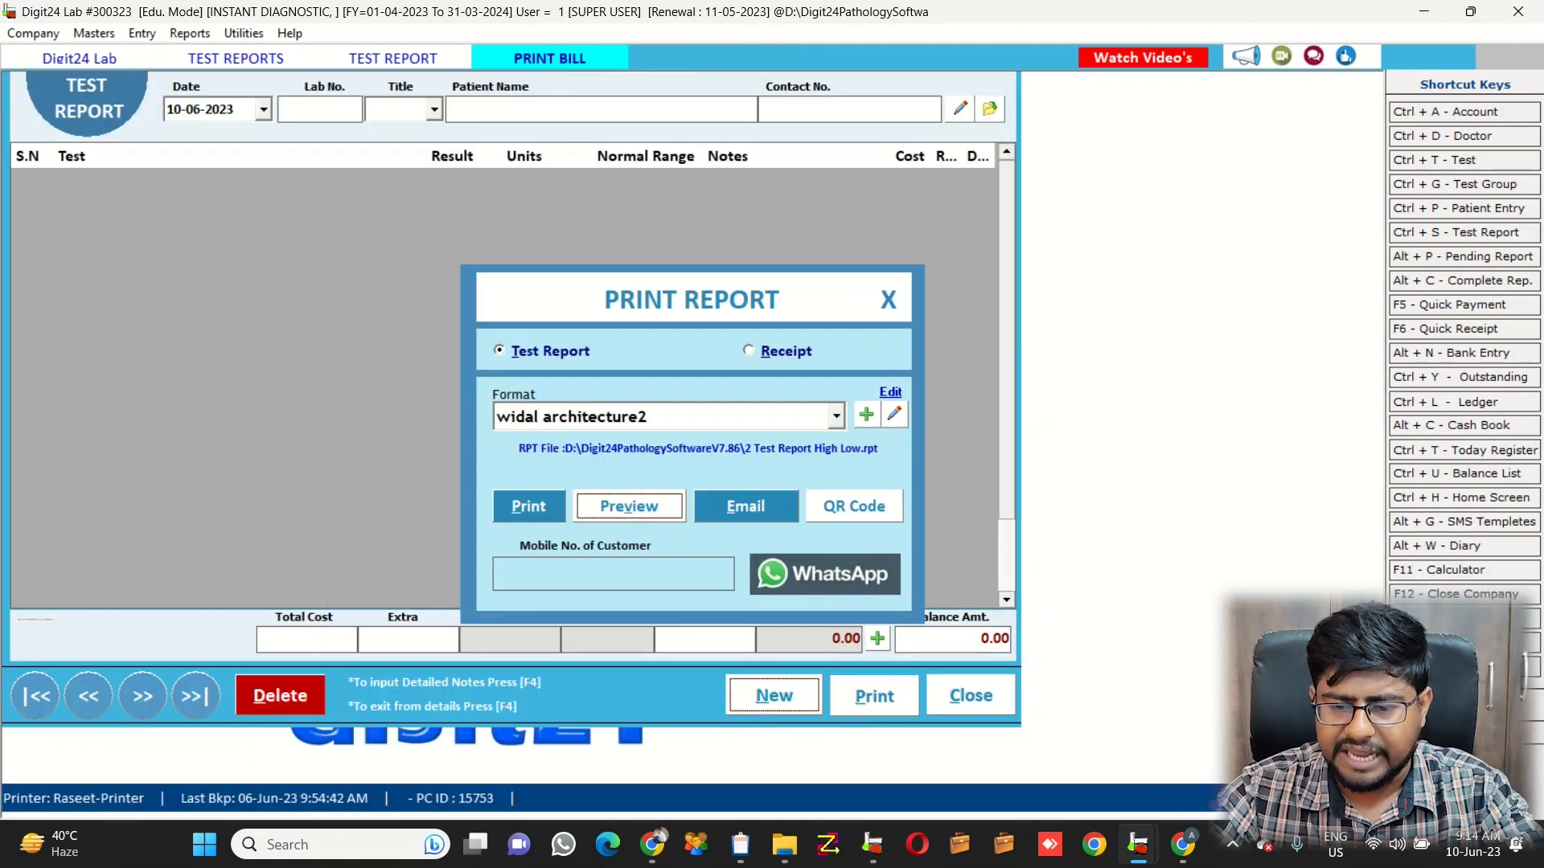
key("Escape")
key("Escape")
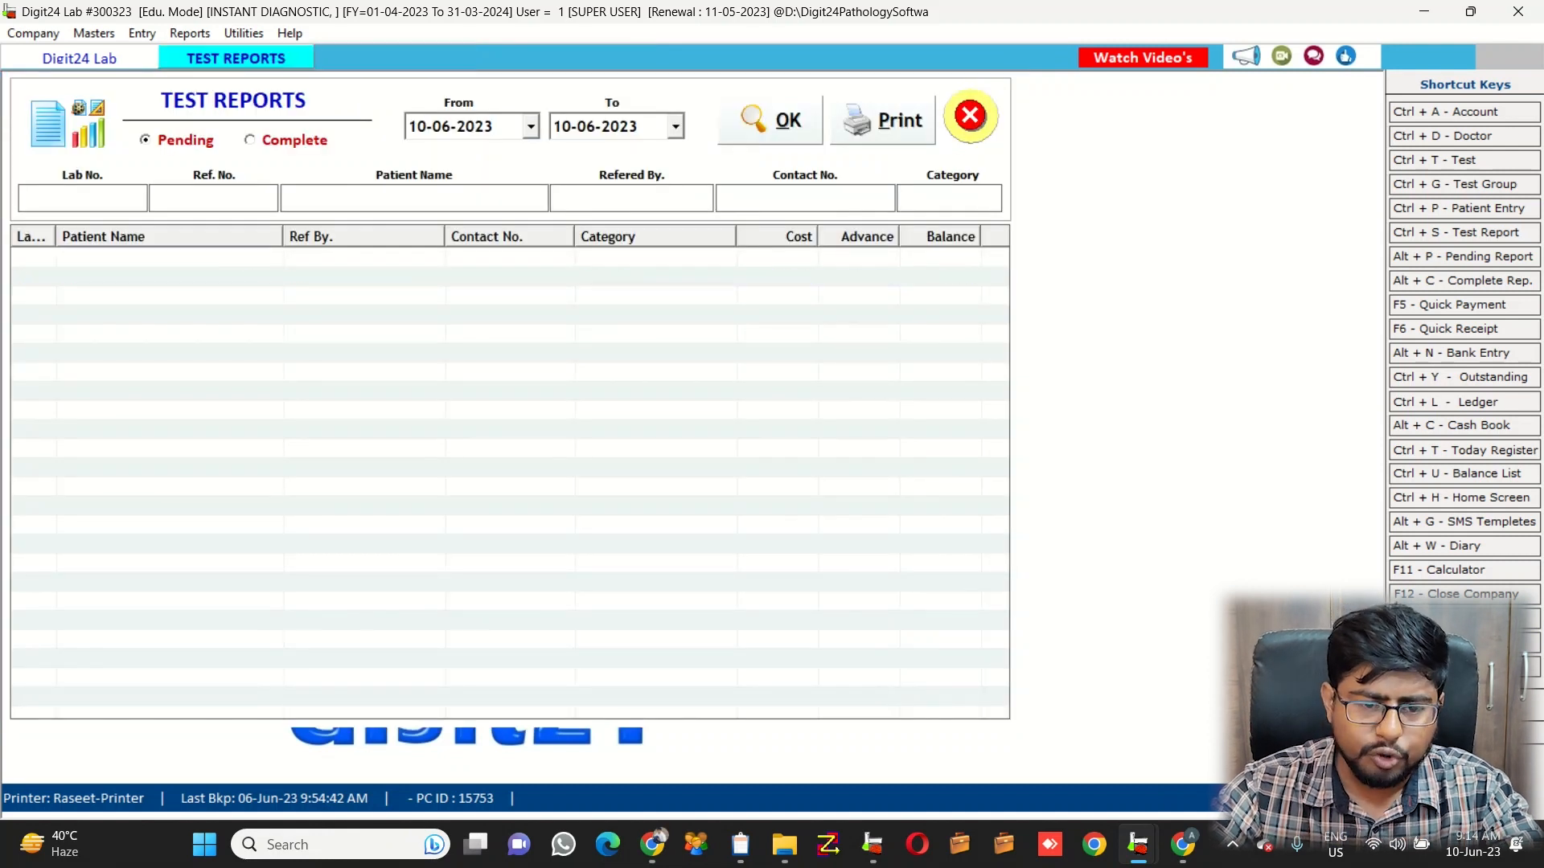
Open the Profit Share (%) wise report and load the referring doctor's tests
key("alt+r")
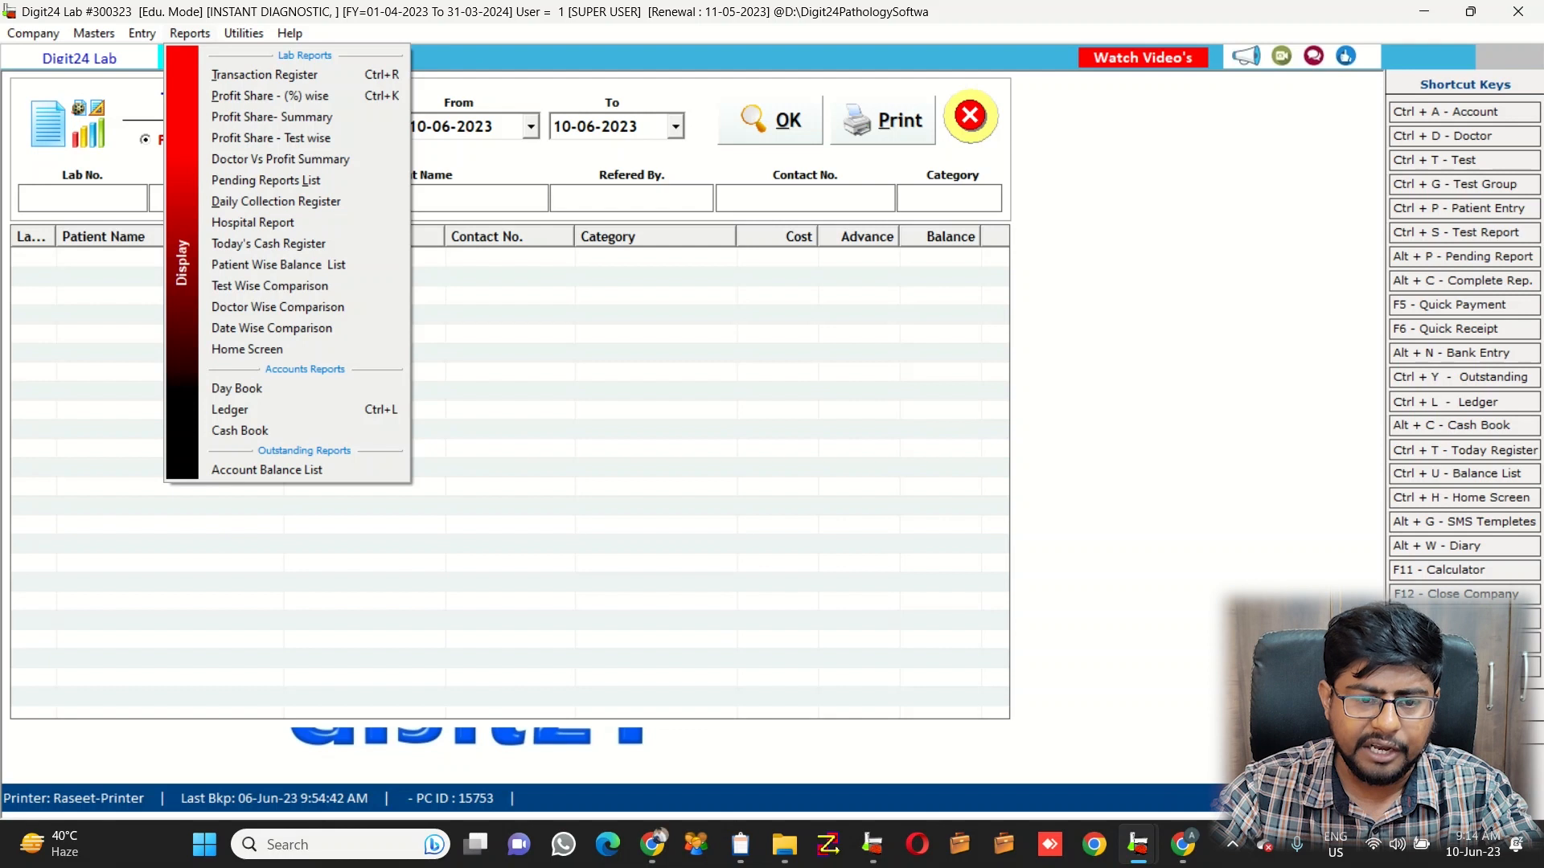
key("Down")
key("Down")
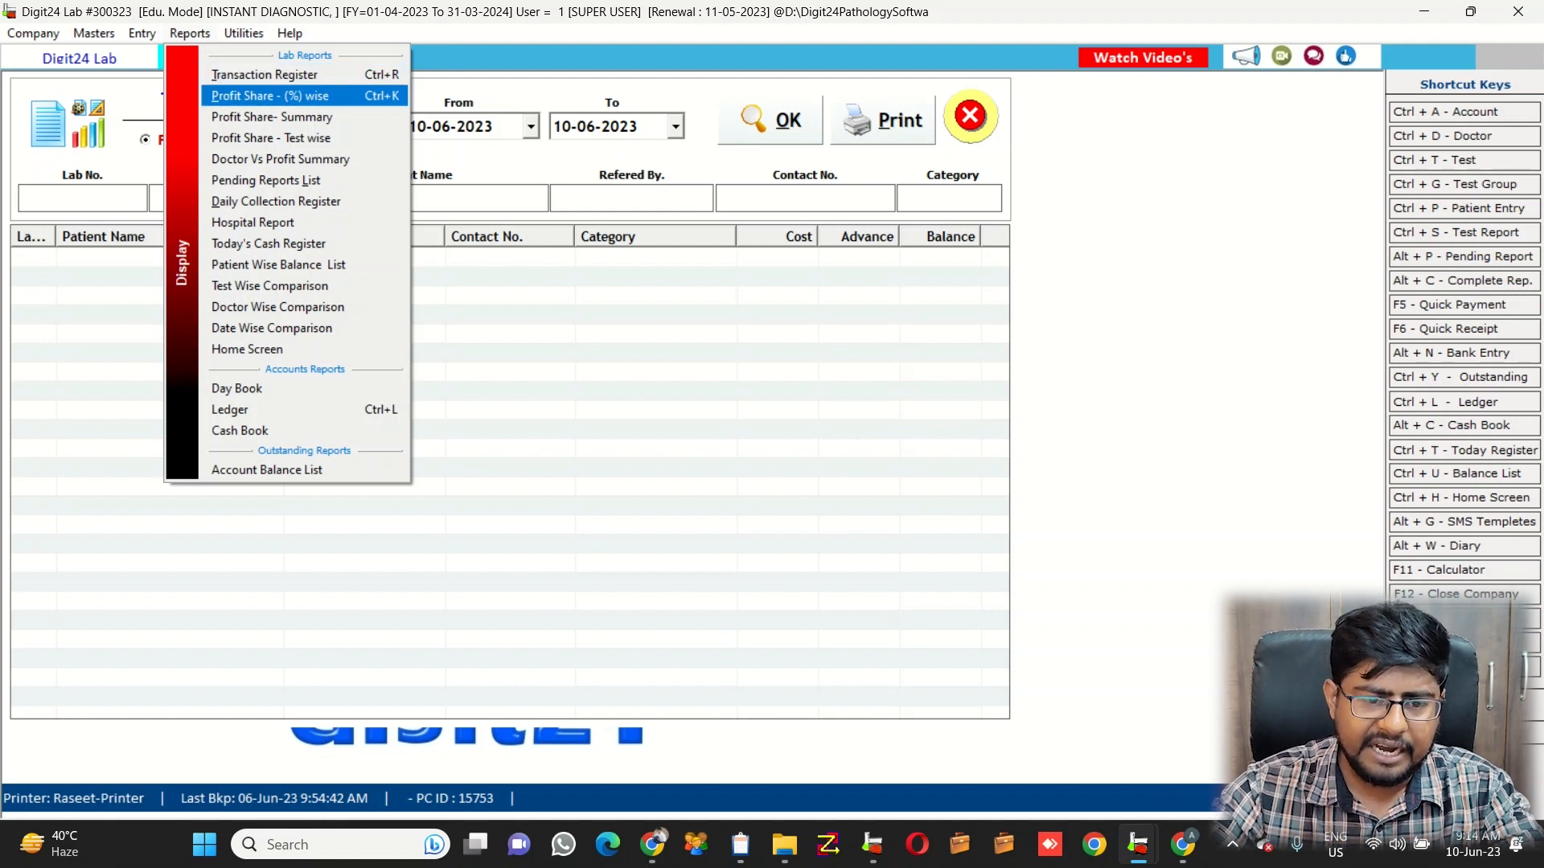
key("Return")
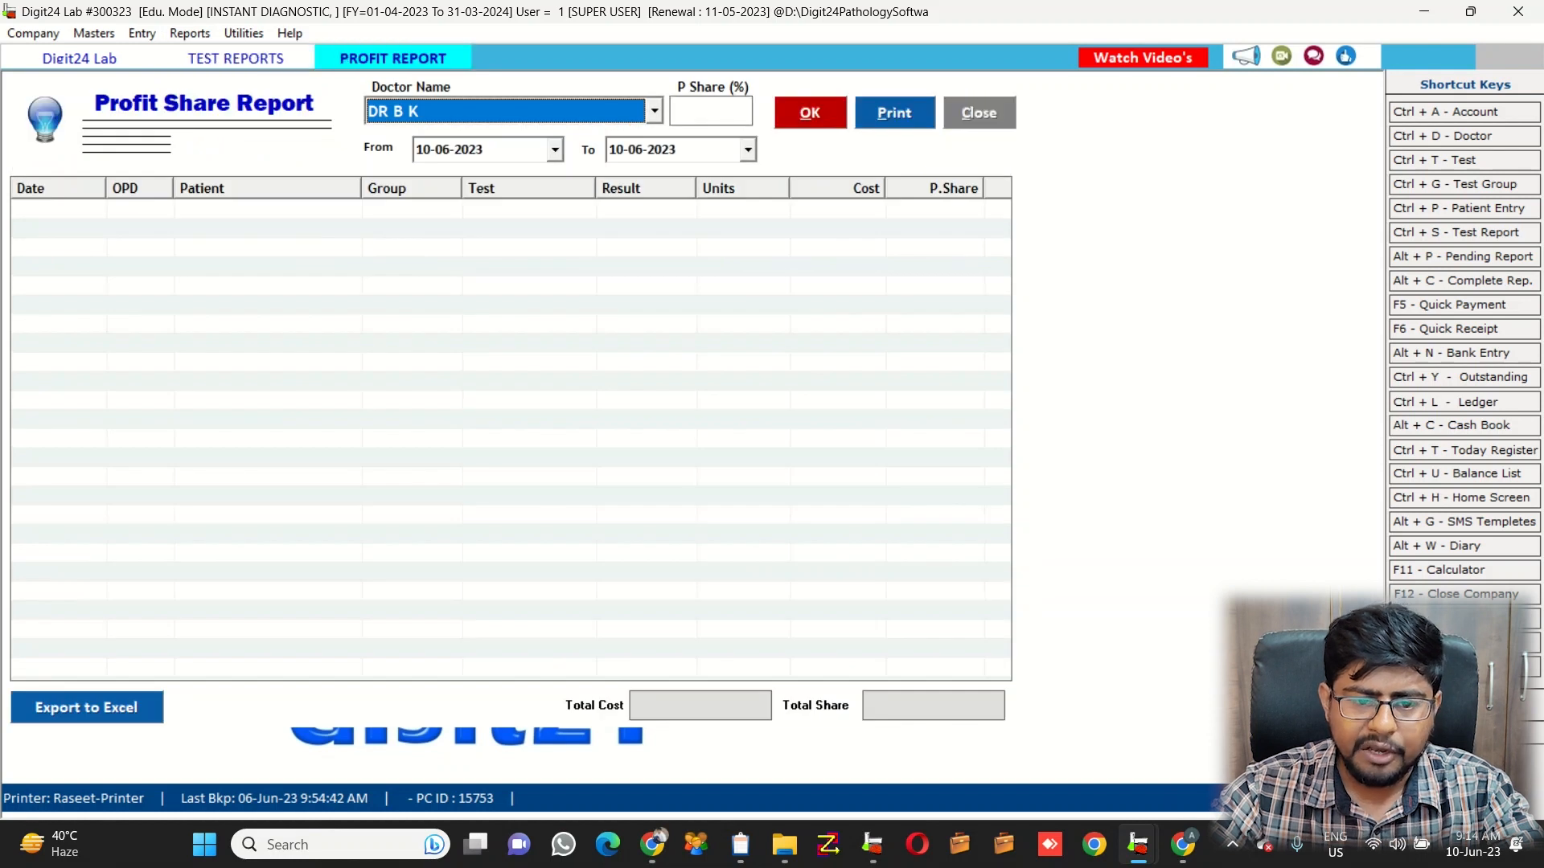
left_click(655, 111)
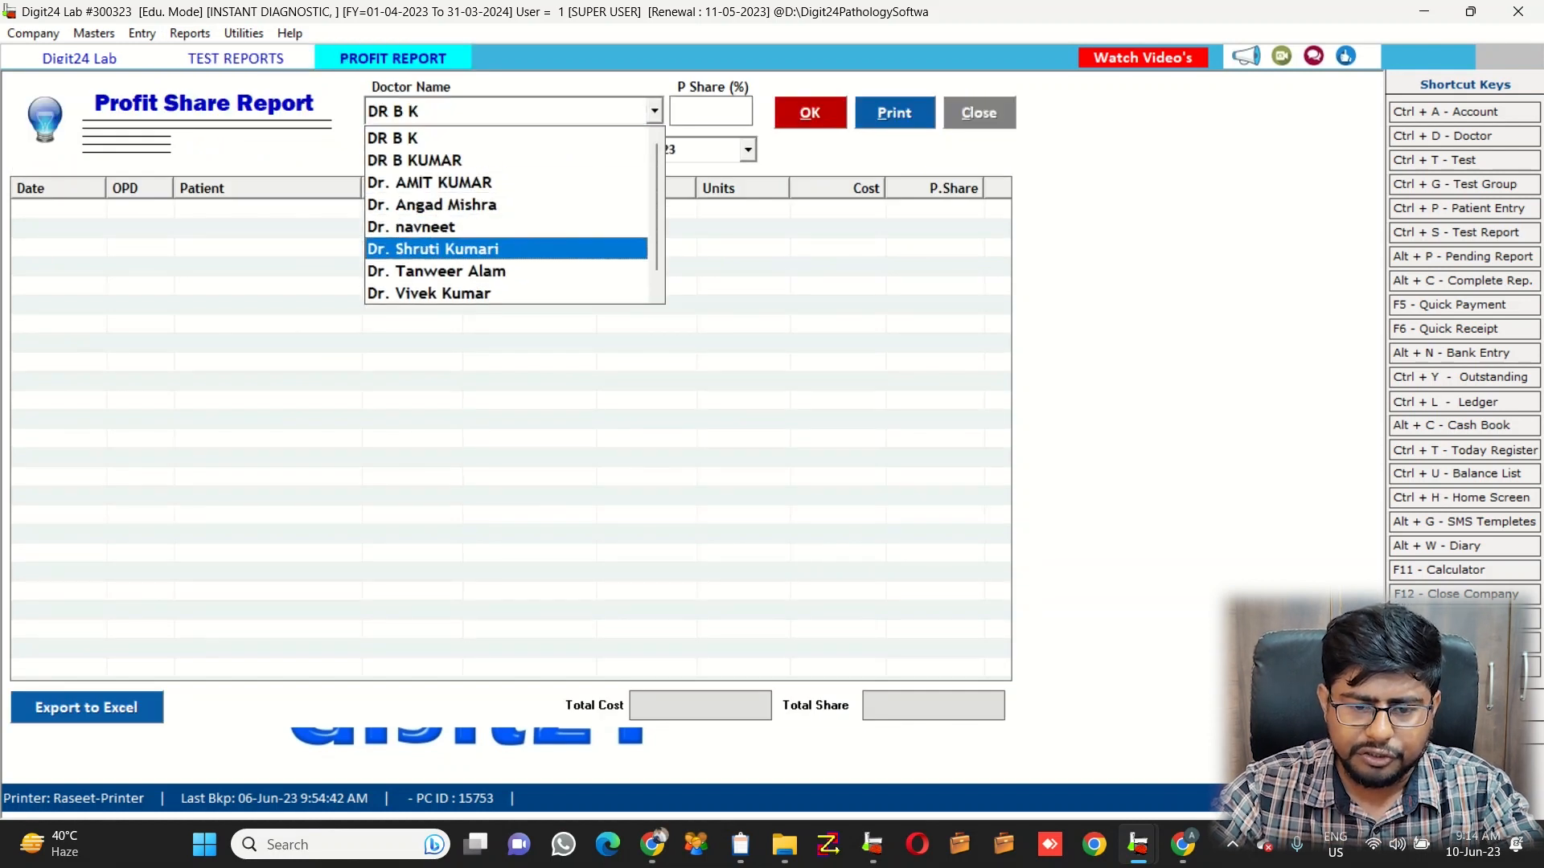
left_click(482, 249)
key("alt+o")
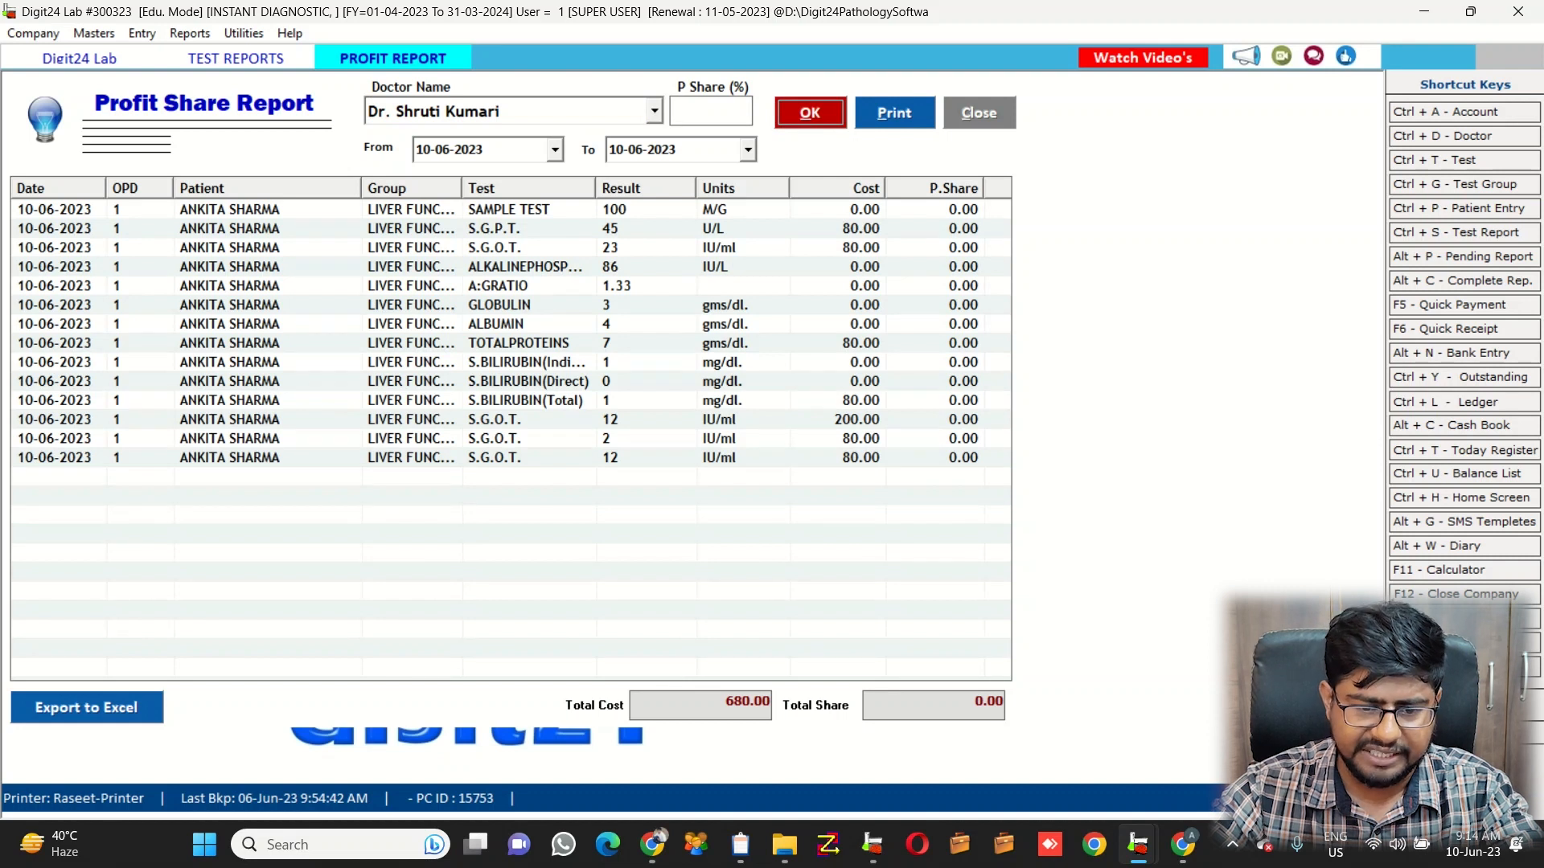
Apply a 40% profit share, giving 272.00 of the 680.00 total cost
left_click(711, 111)
type("40")
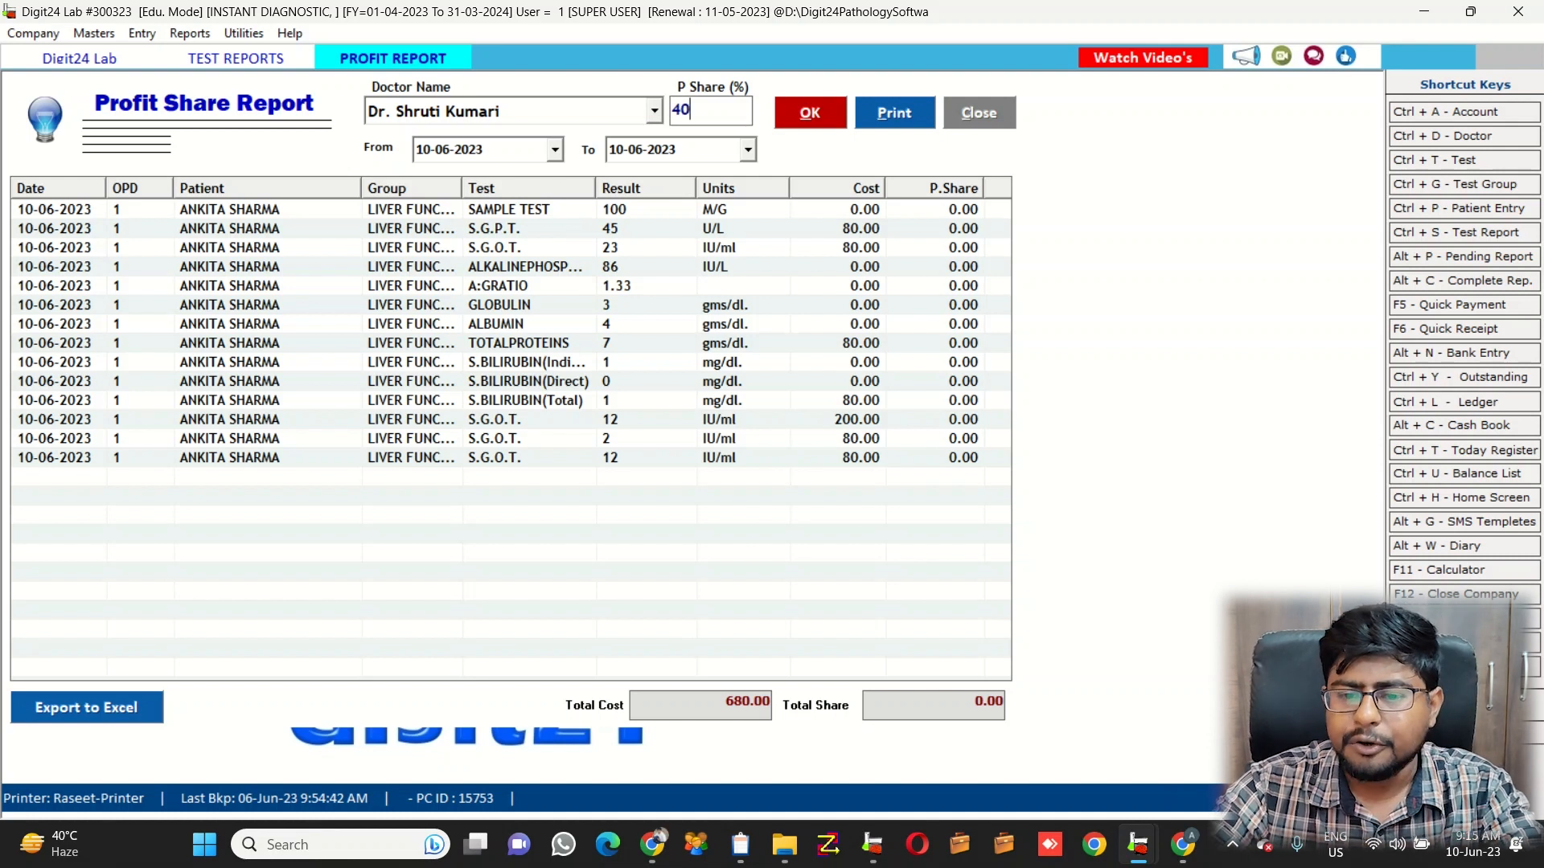
key("alt+o")
left_click_drag(725, 701, 770, 702)
left_click_drag(958, 701, 1004, 702)
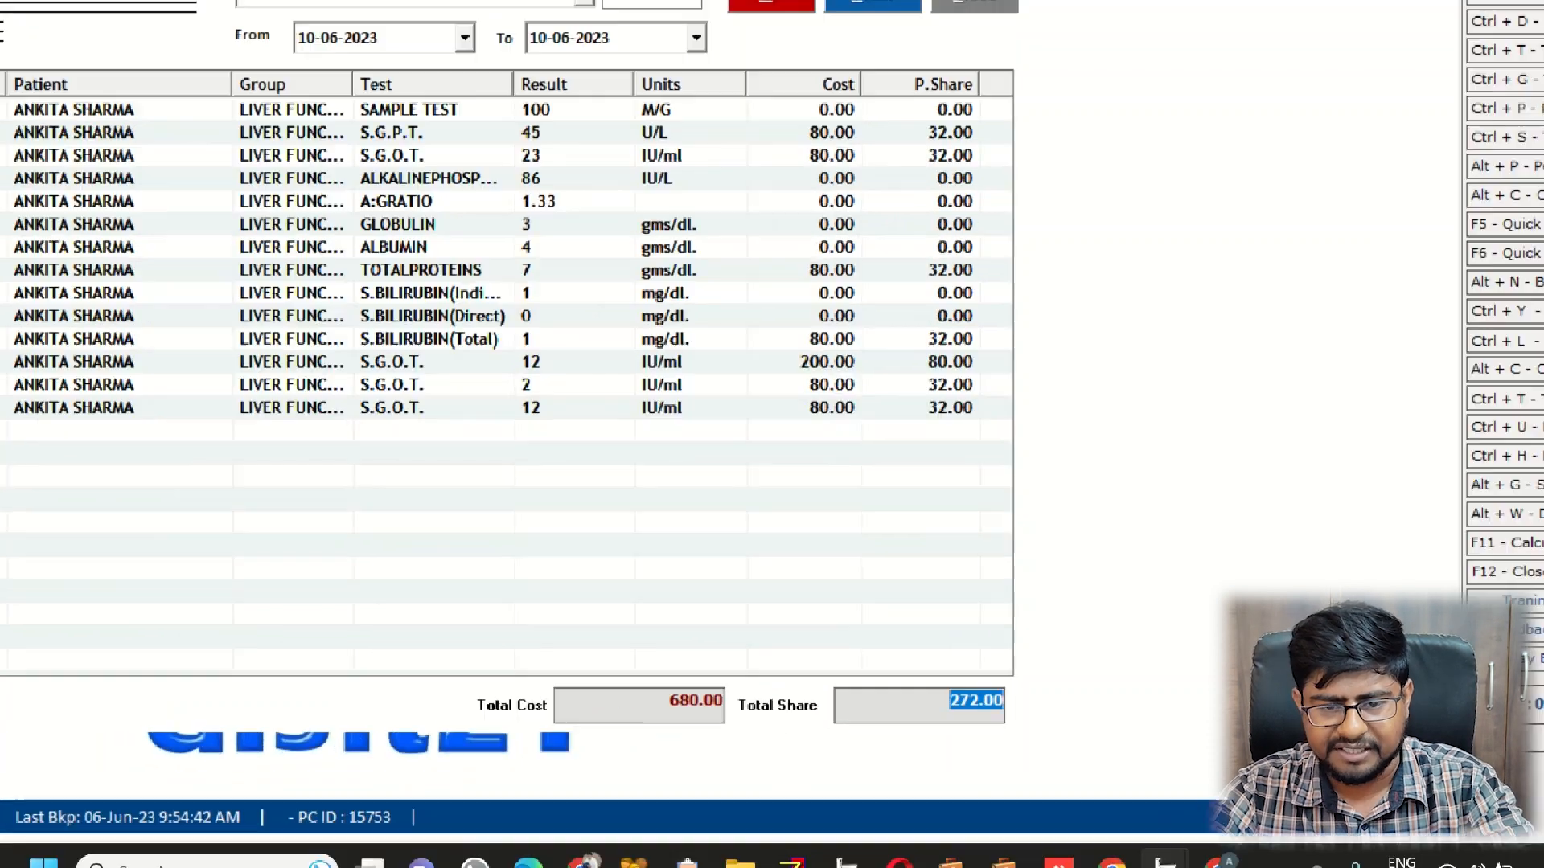
left_click(654, 111)
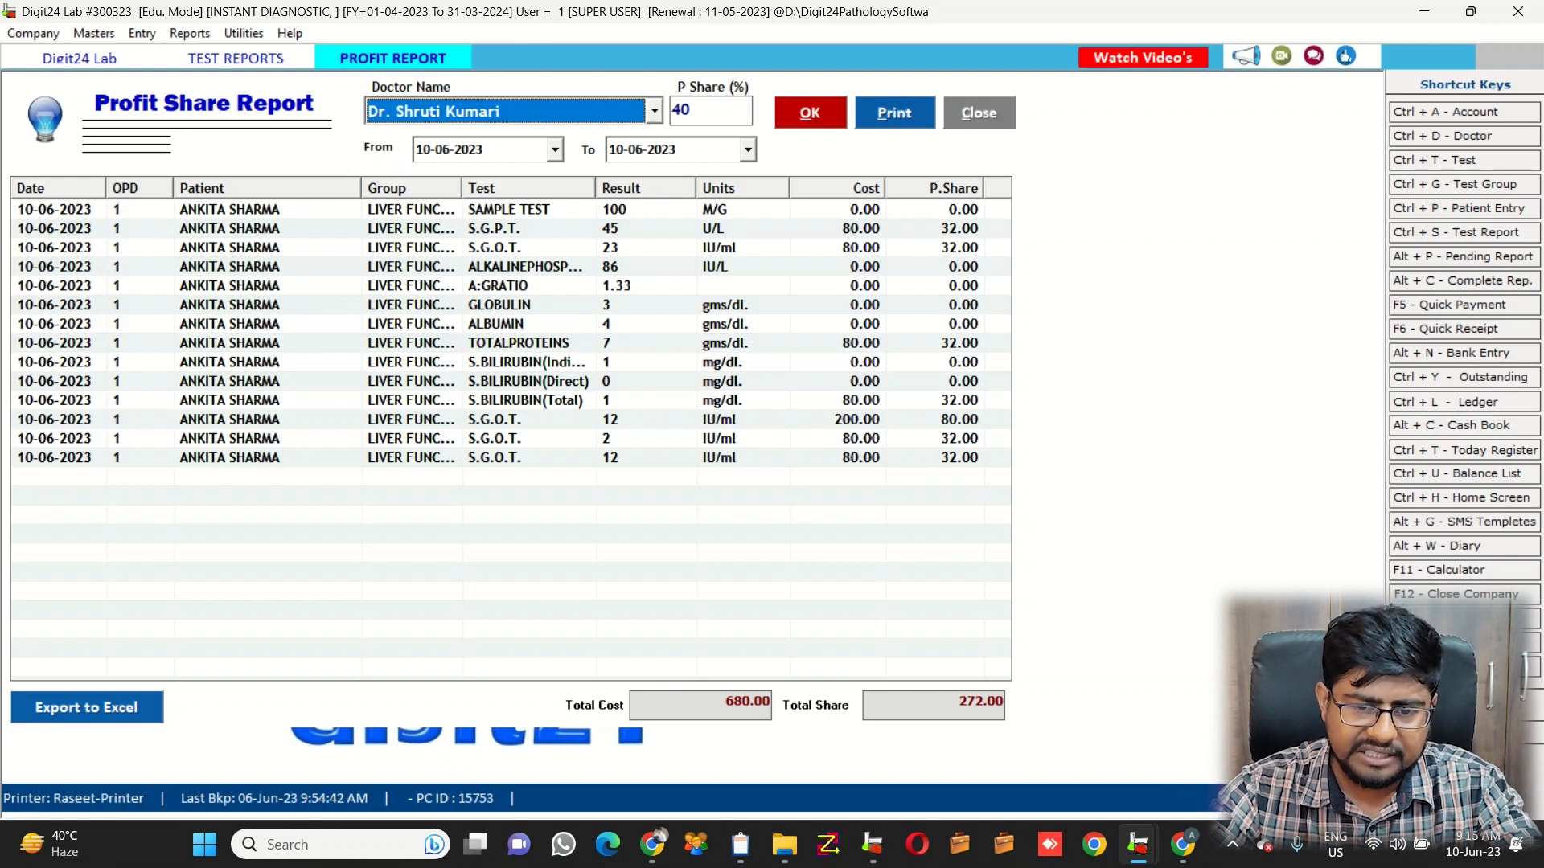
left_click(555, 150)
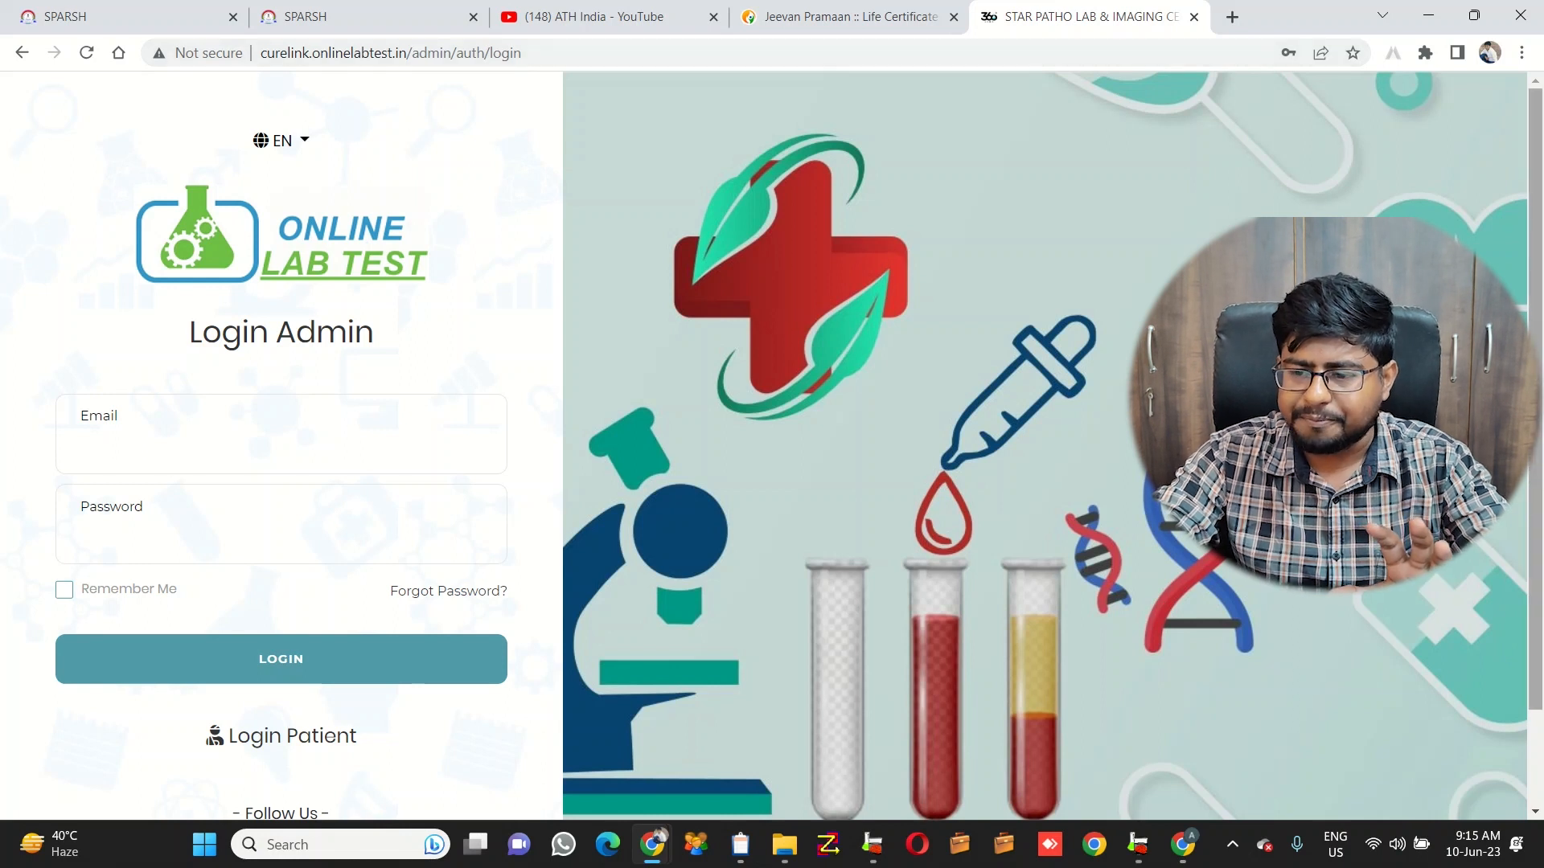
Log in to Online Lab Test with the saved admin credentials and dismiss the password warning
scroll(800, 445, "down", 2)
scroll(799, 444, "up", 2)
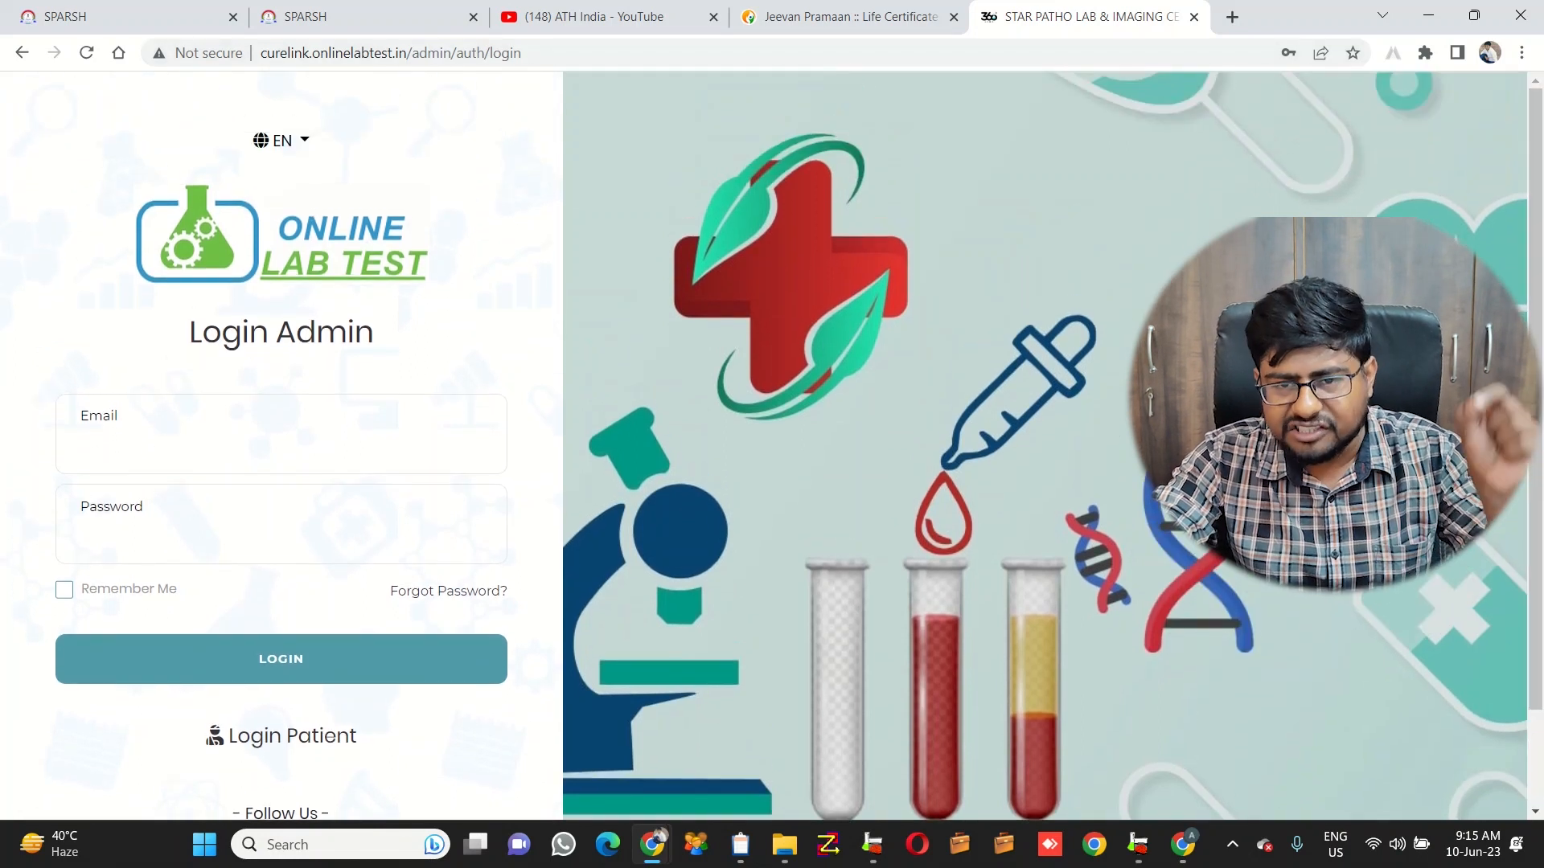
left_click(281, 448)
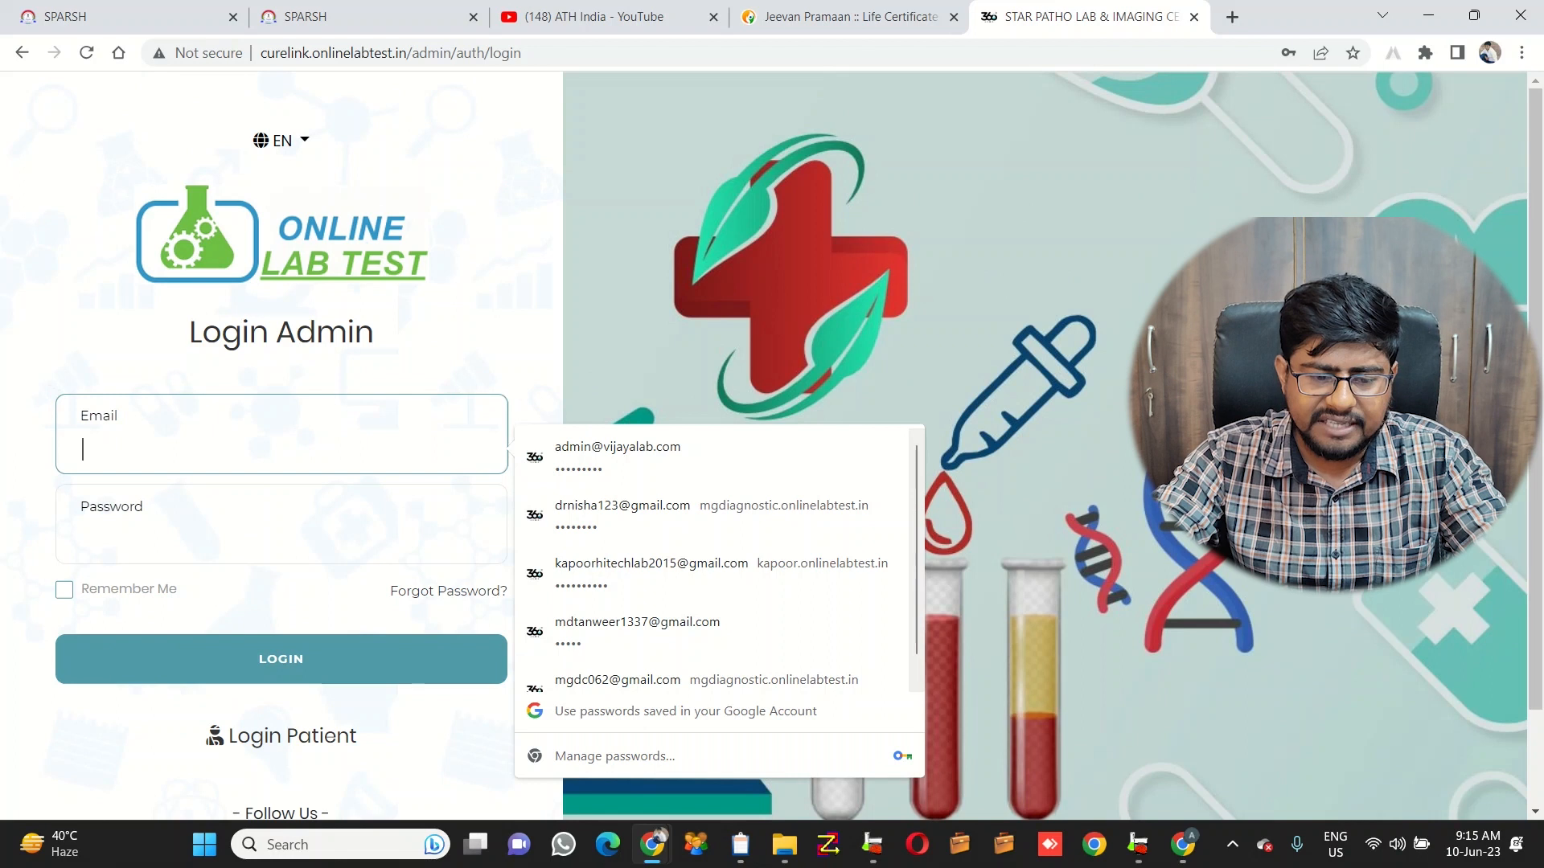
left_click(714, 458)
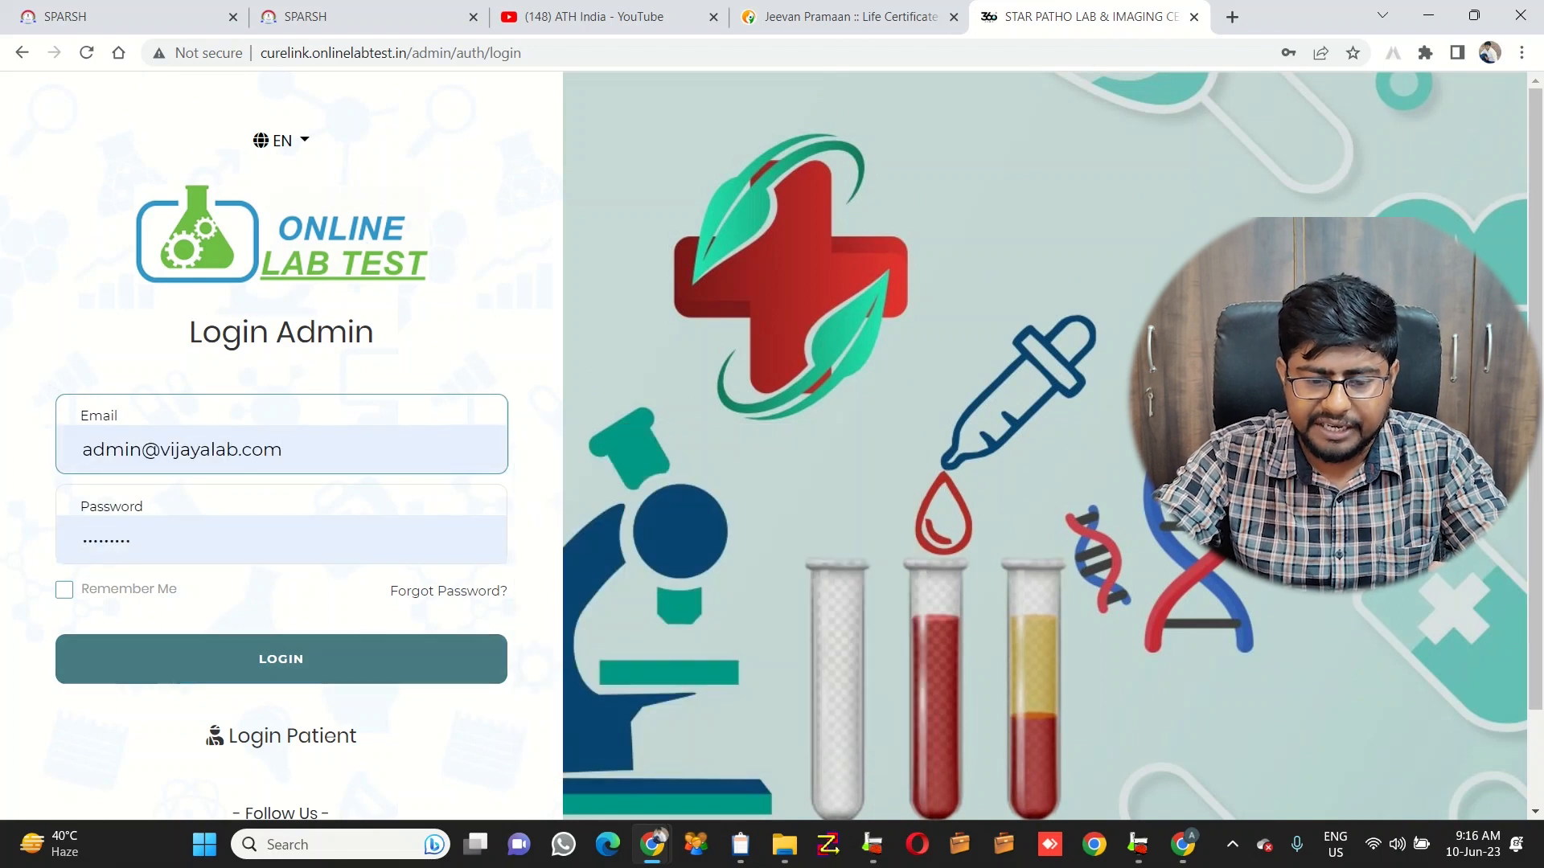
left_click(281, 659)
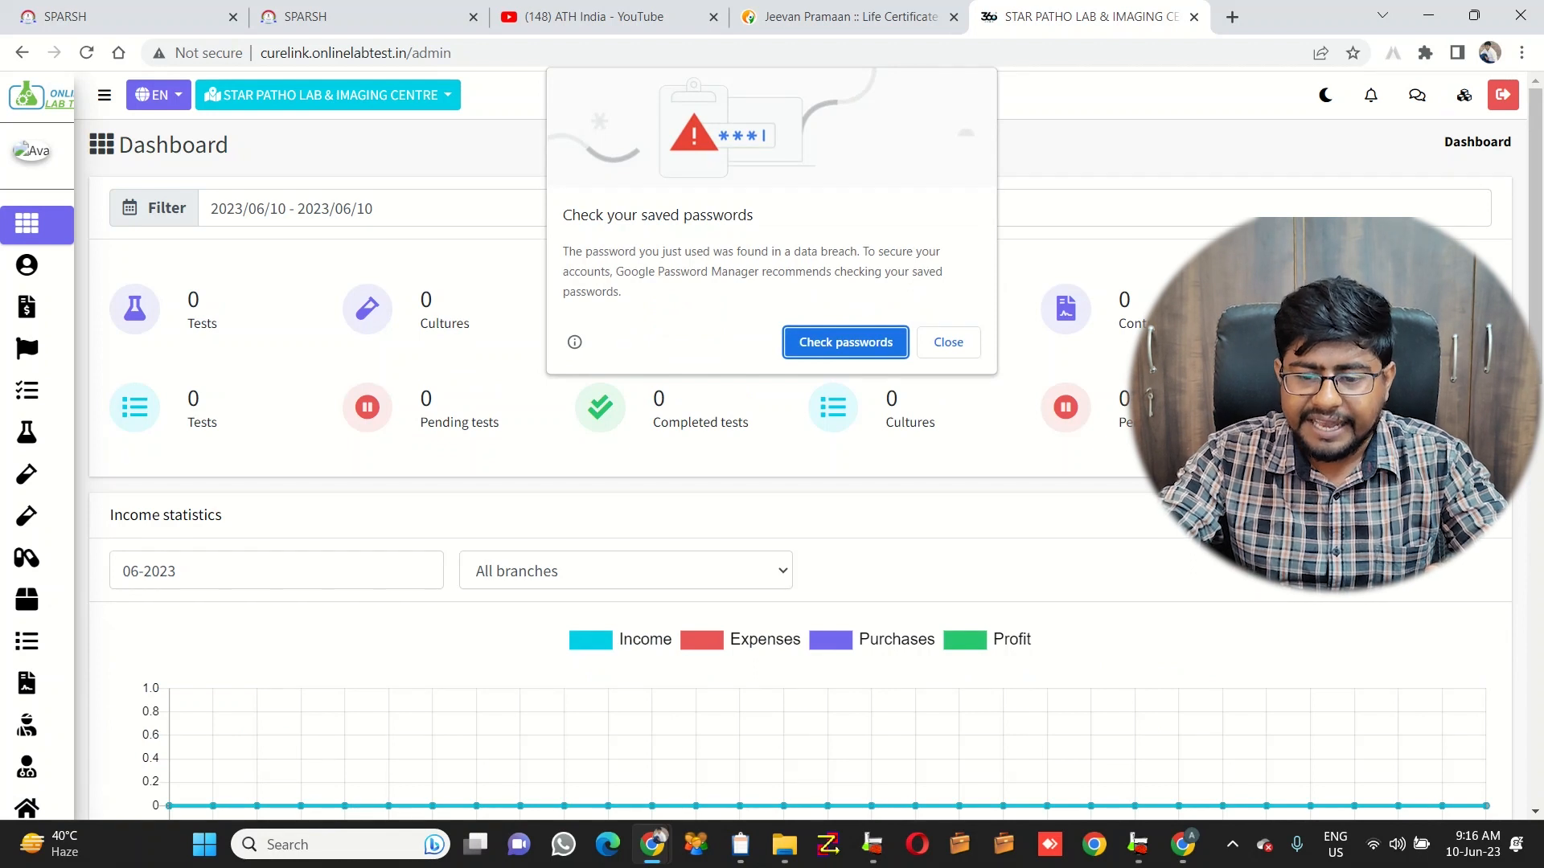
left_click(948, 342)
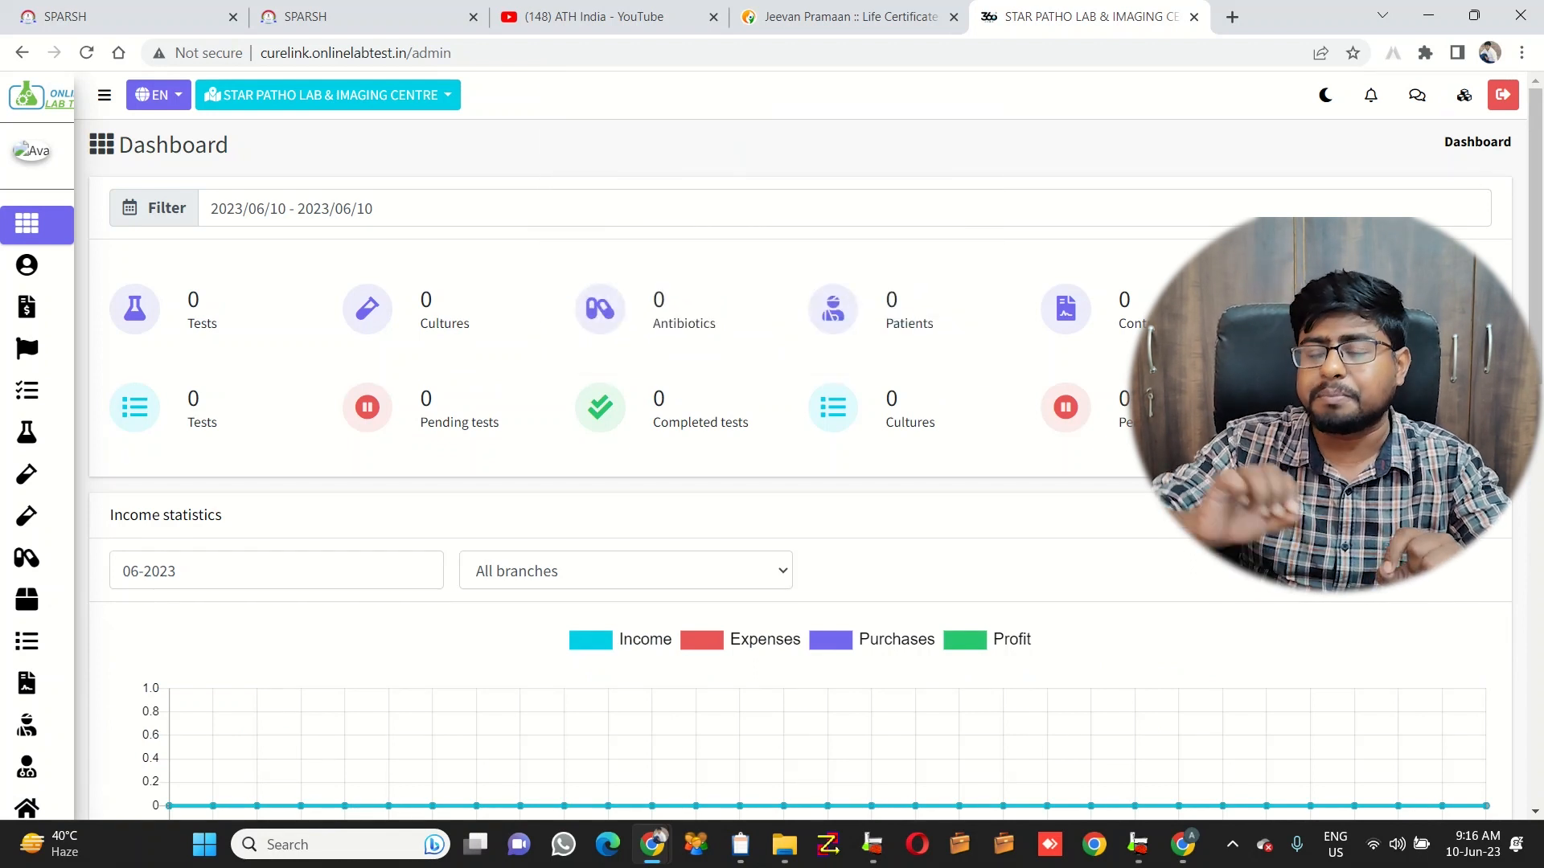